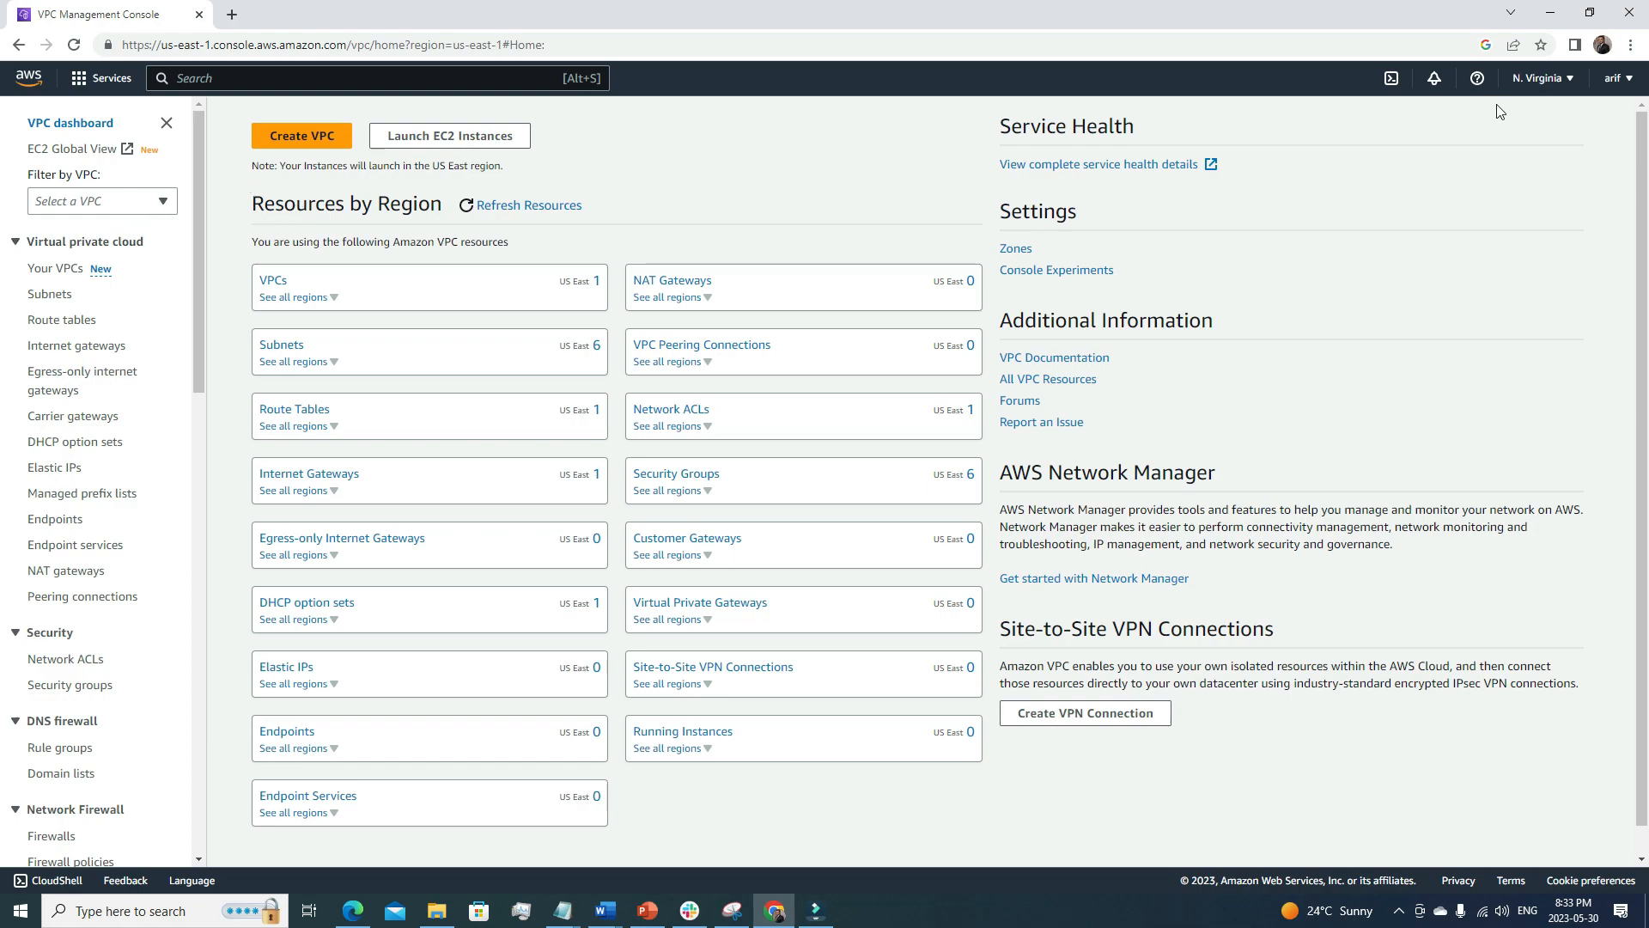
Review the list of AWS regions available for the VPC, keeping US East (N. Virginia).
click(1541, 79)
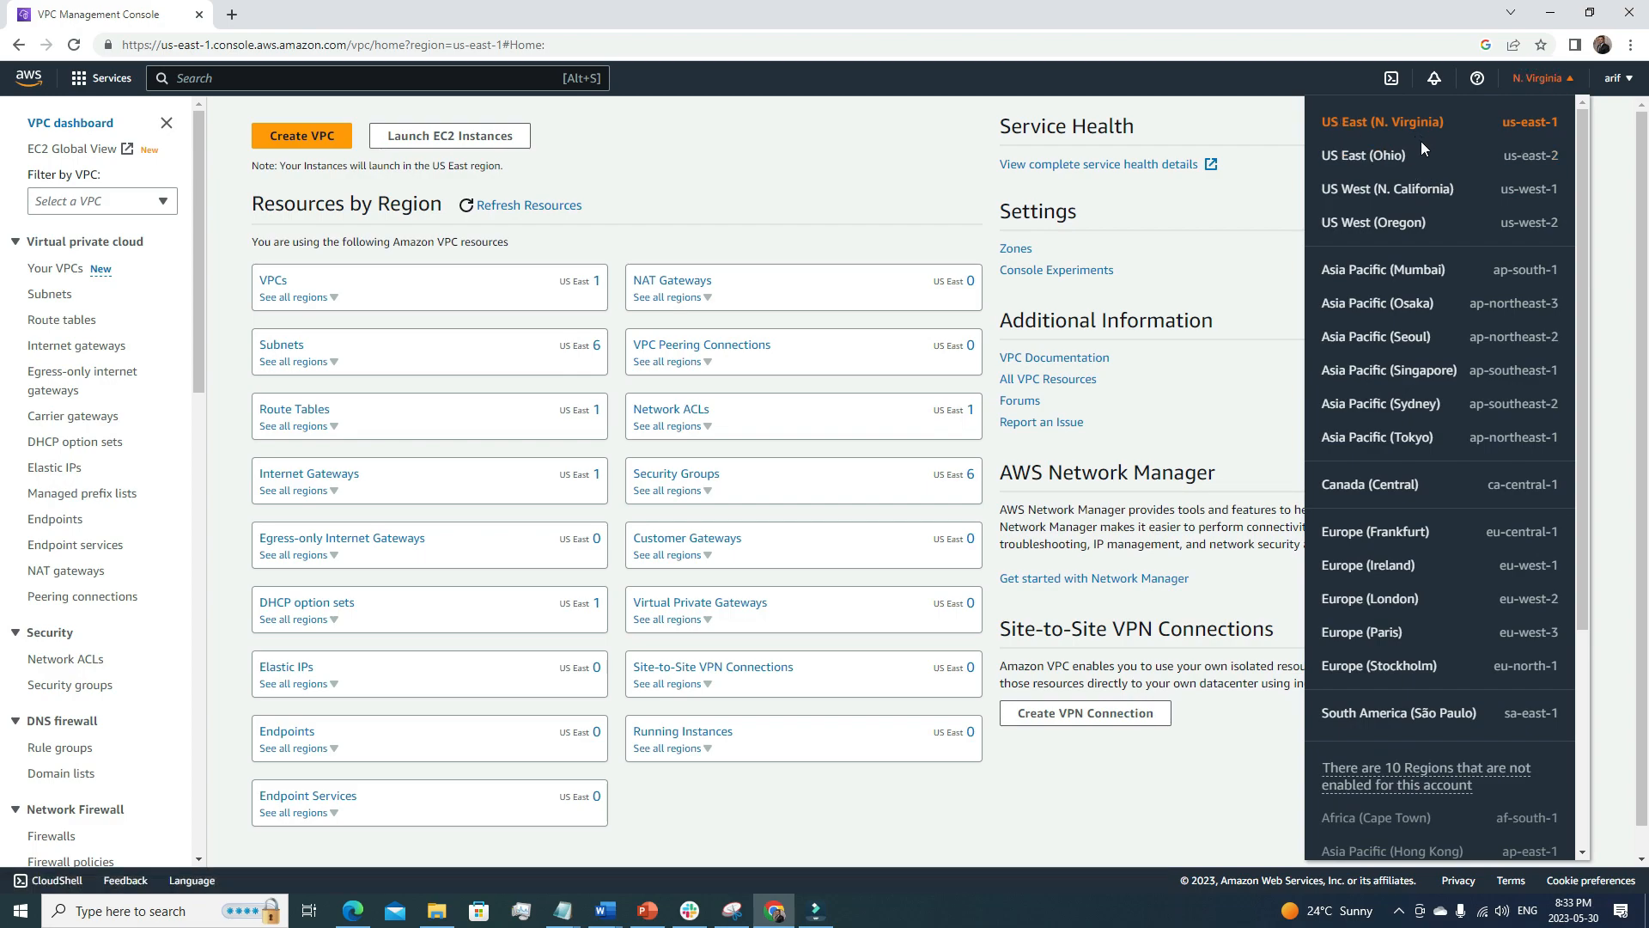
scroll(1417, 275, down, 3)
scroll(1423, 327, up, 3)
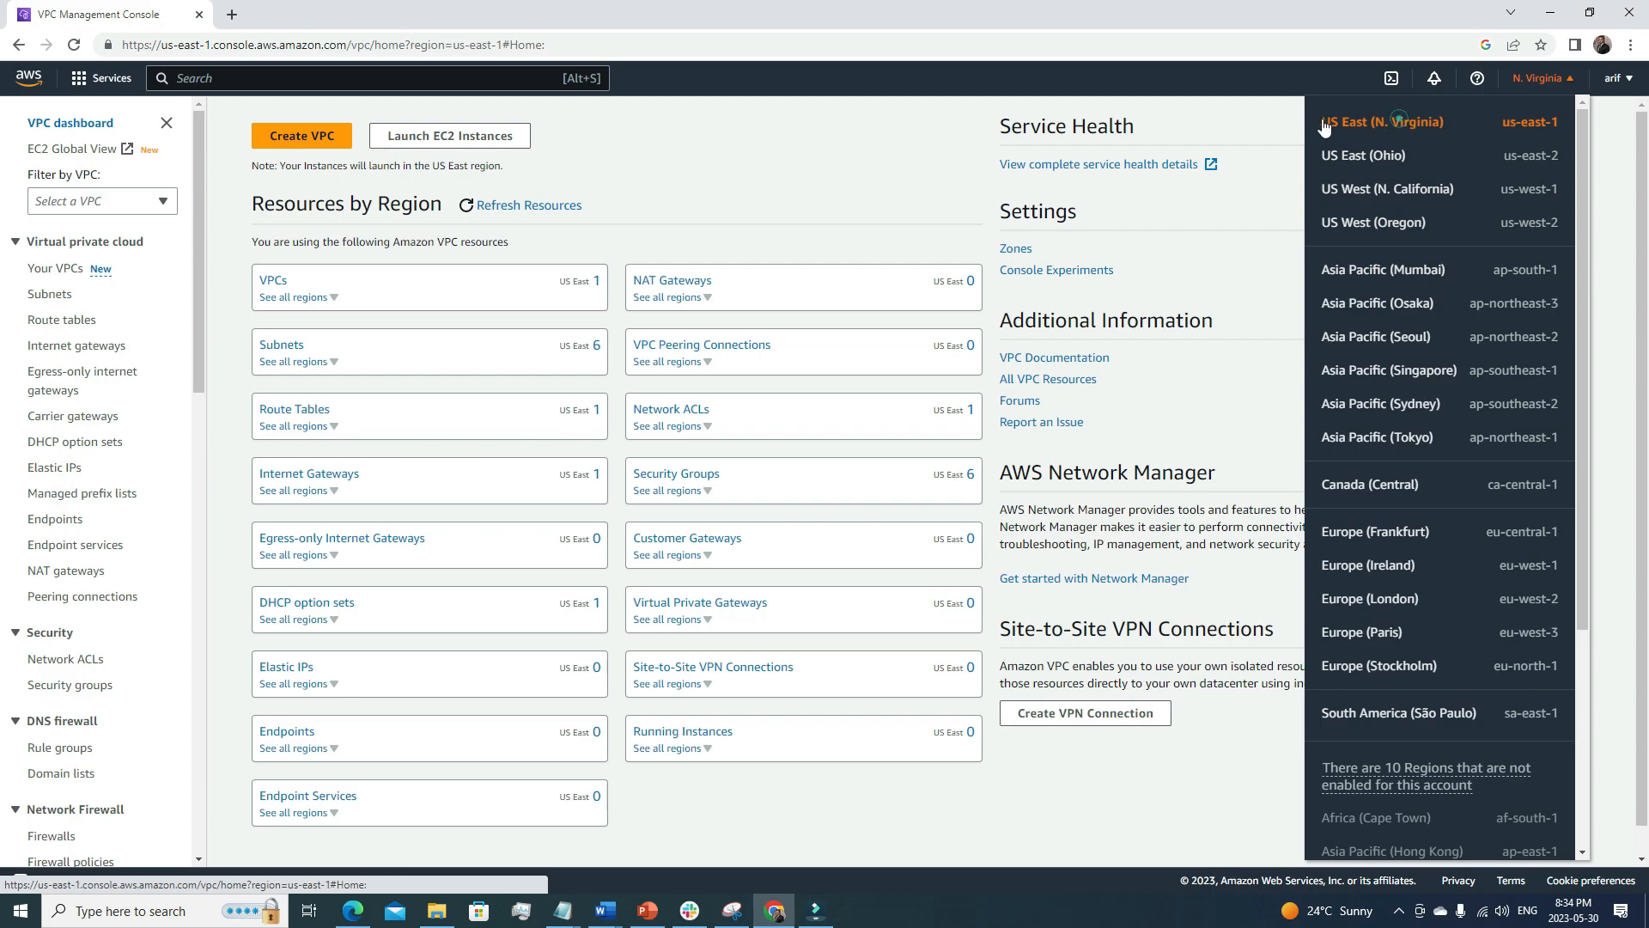
Examine the existing default VPC and its attributes in the list of VPCs, then clear its selection.
click(76, 275)
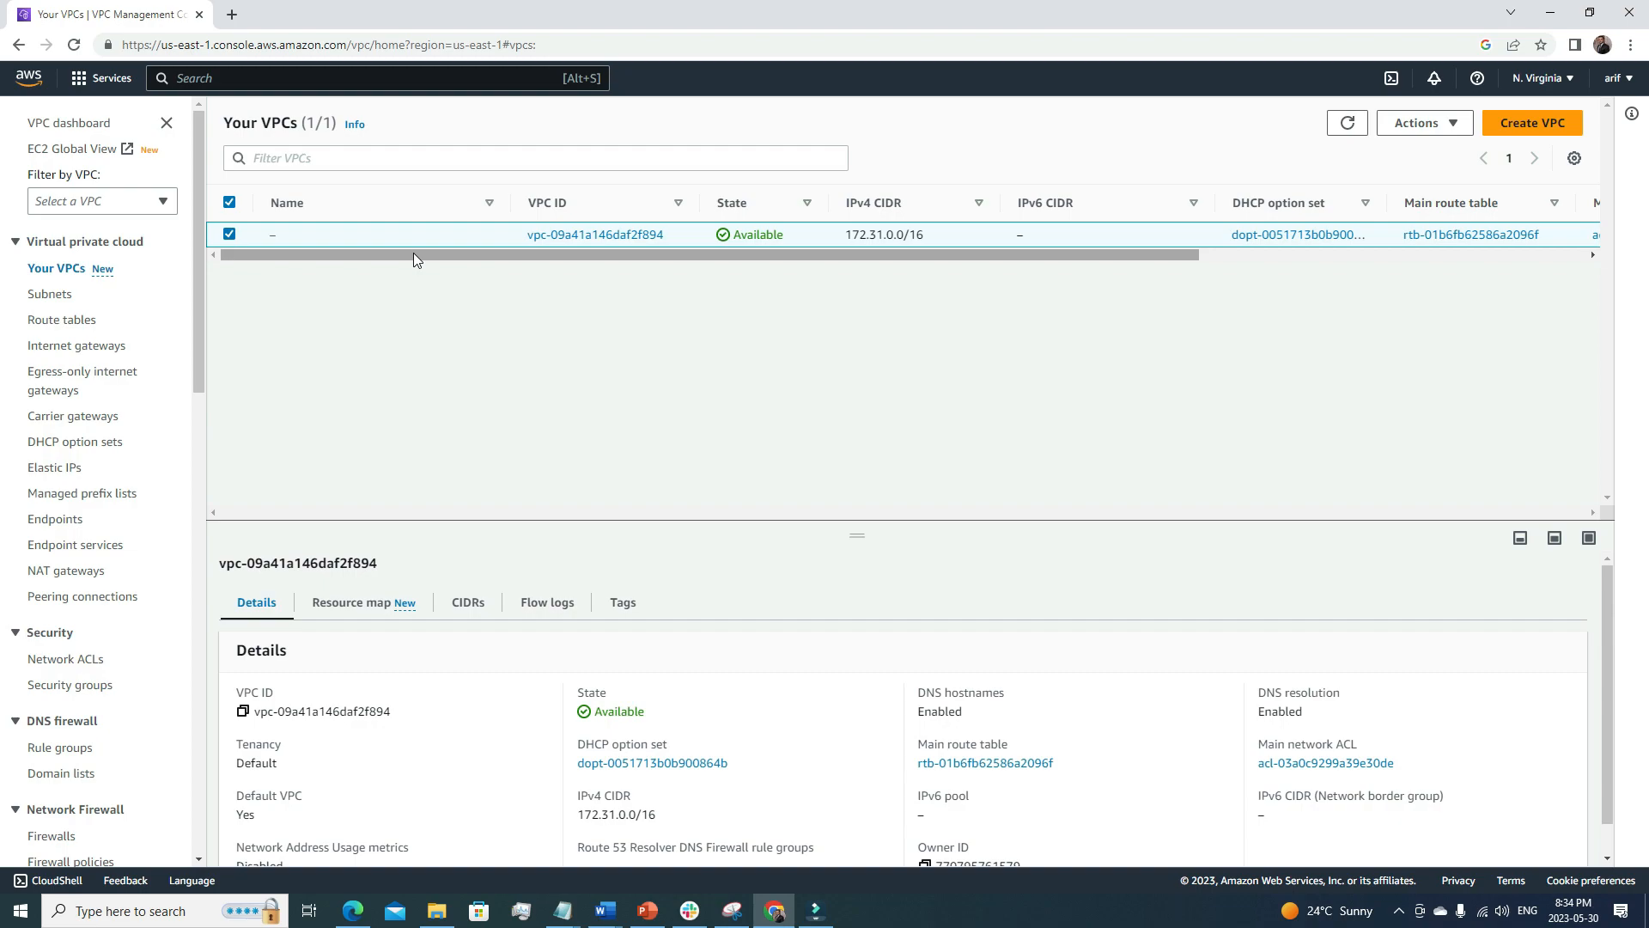
drag(414, 258, 984, 280)
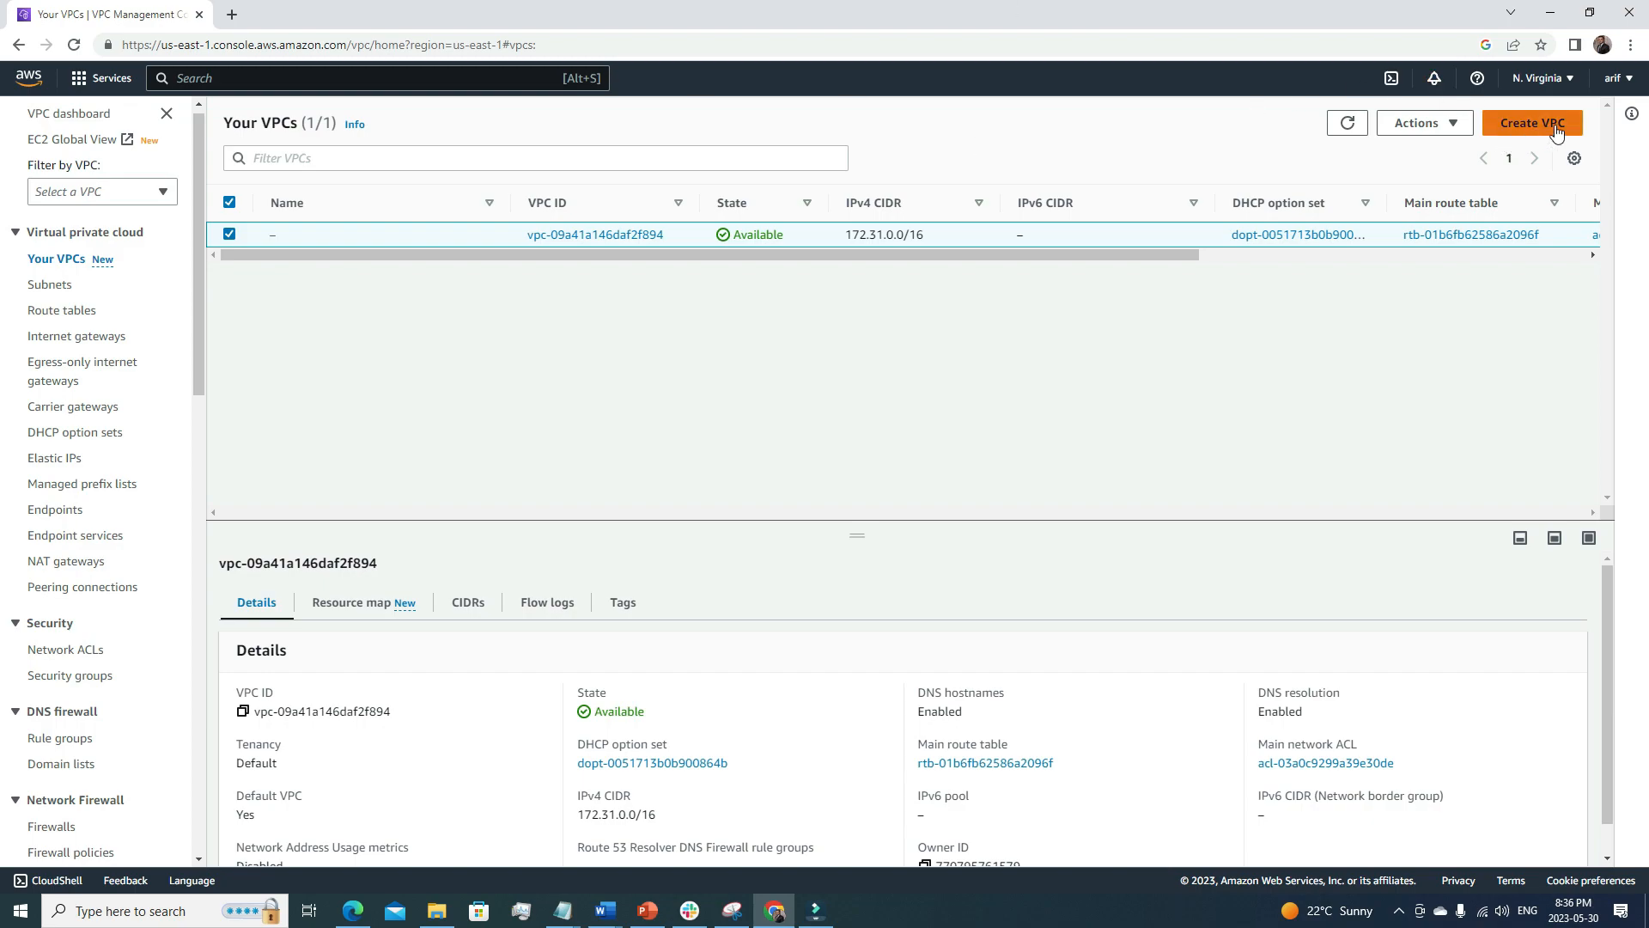
click(230, 234)
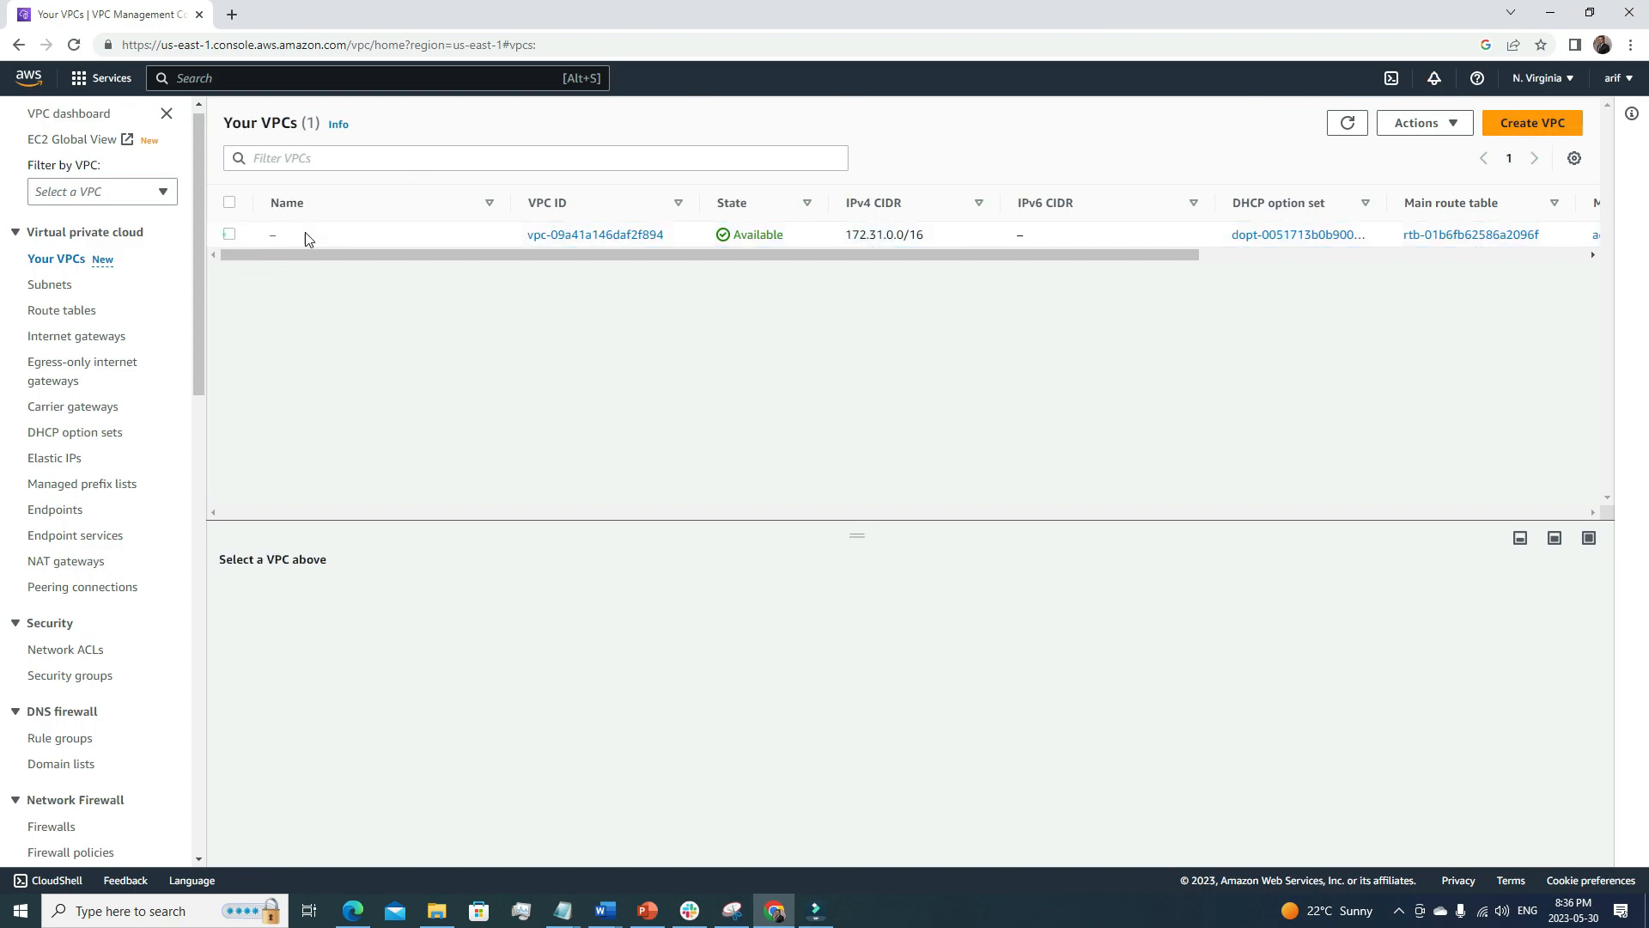
Start creating a VPC, preview the "VPC and more" option, and set the resources to create to "VPC only".
click(1496, 127)
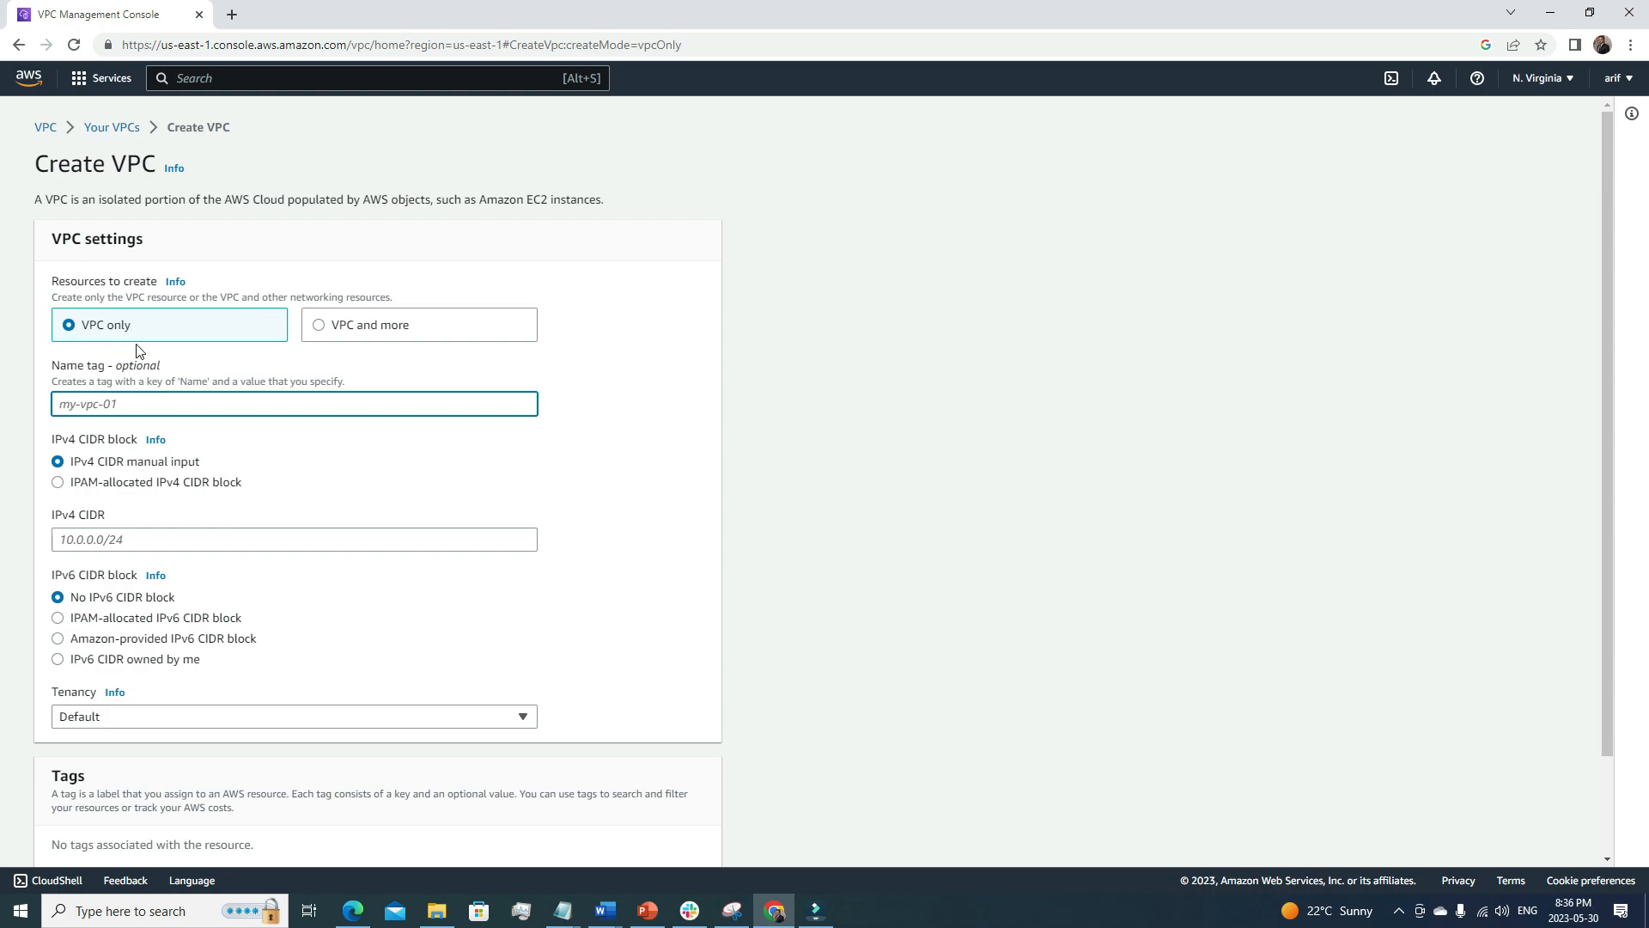
click(335, 326)
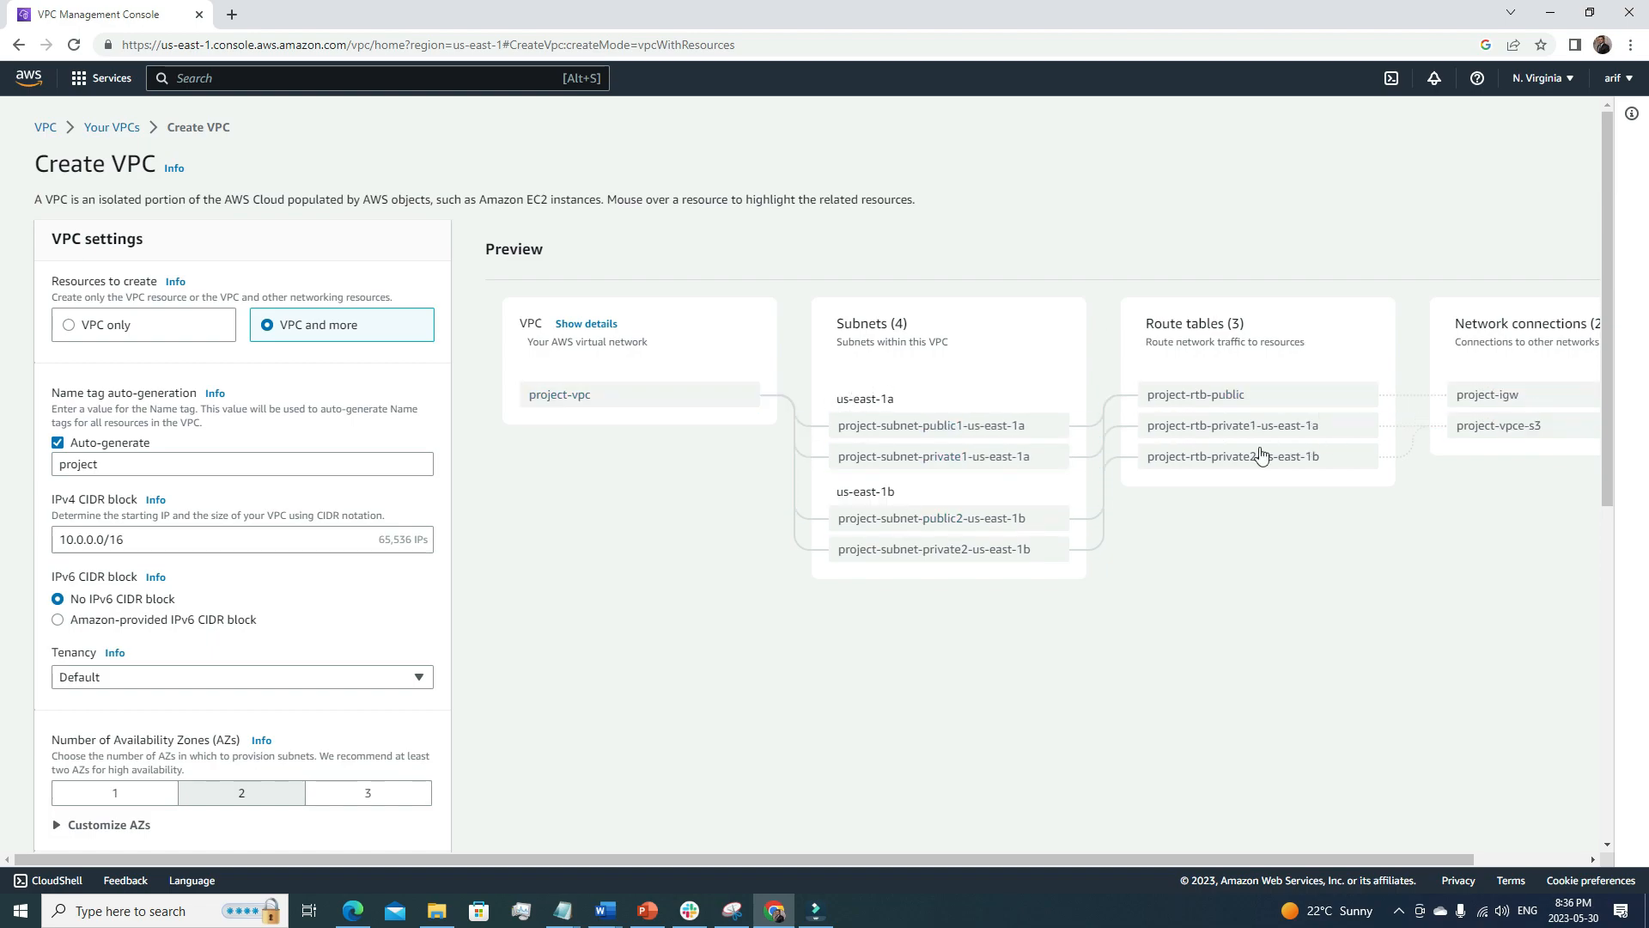
click(69, 332)
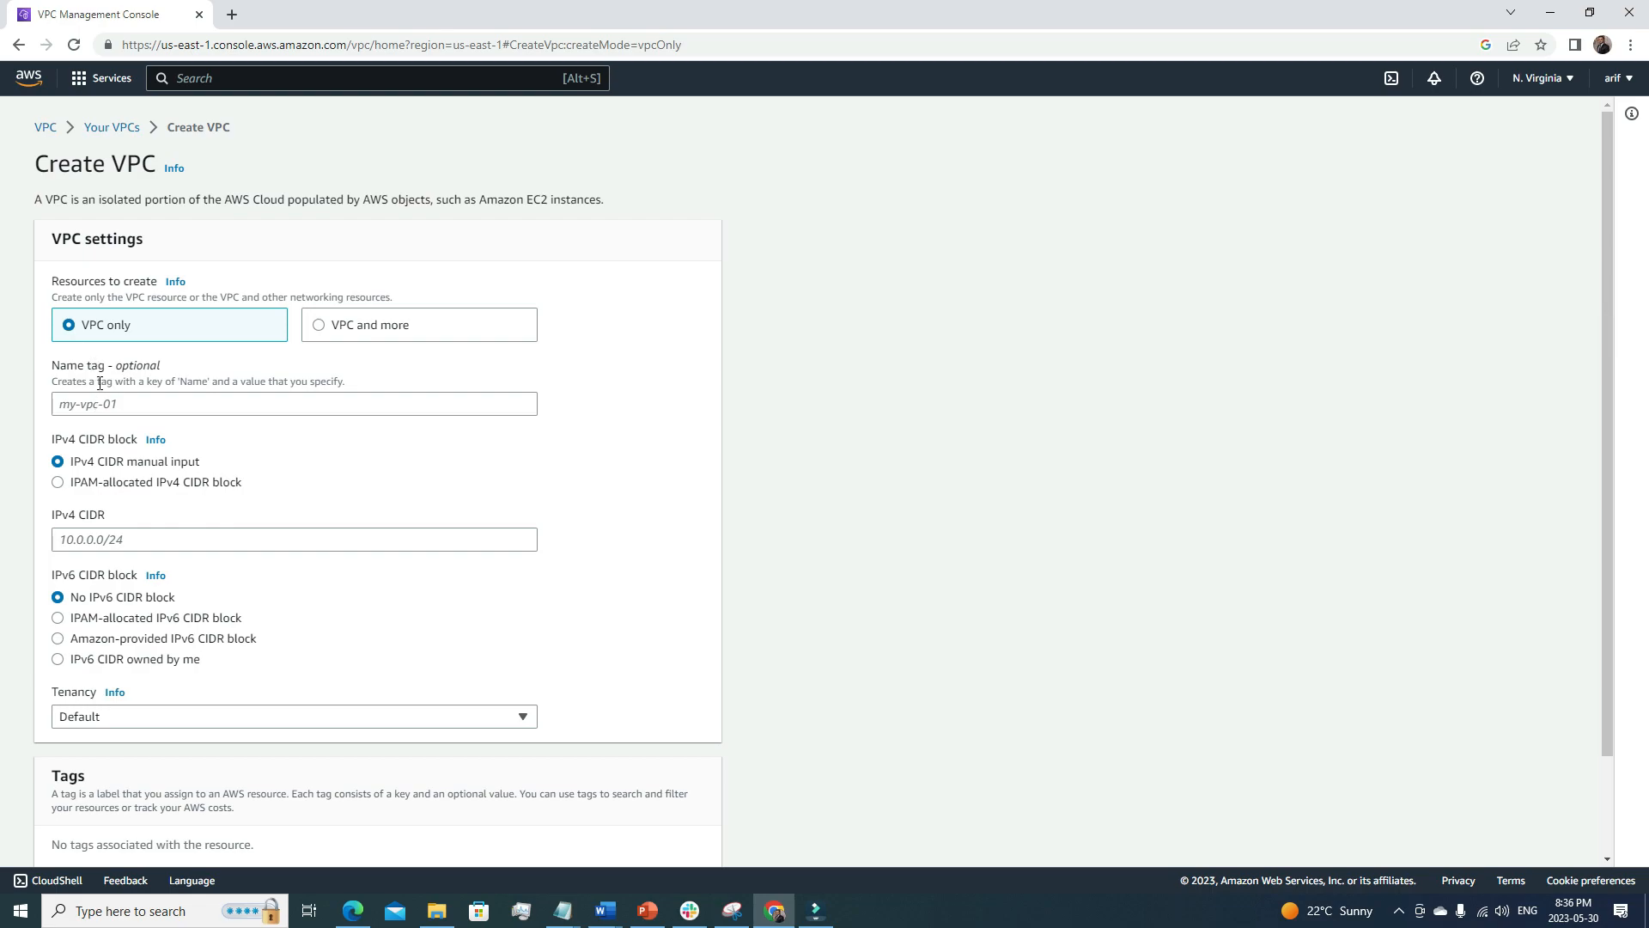
Name the new VPC test-vpc and set its IPv4 CIDR to 10.0.0.0/16.
click(98, 405)
text(te)
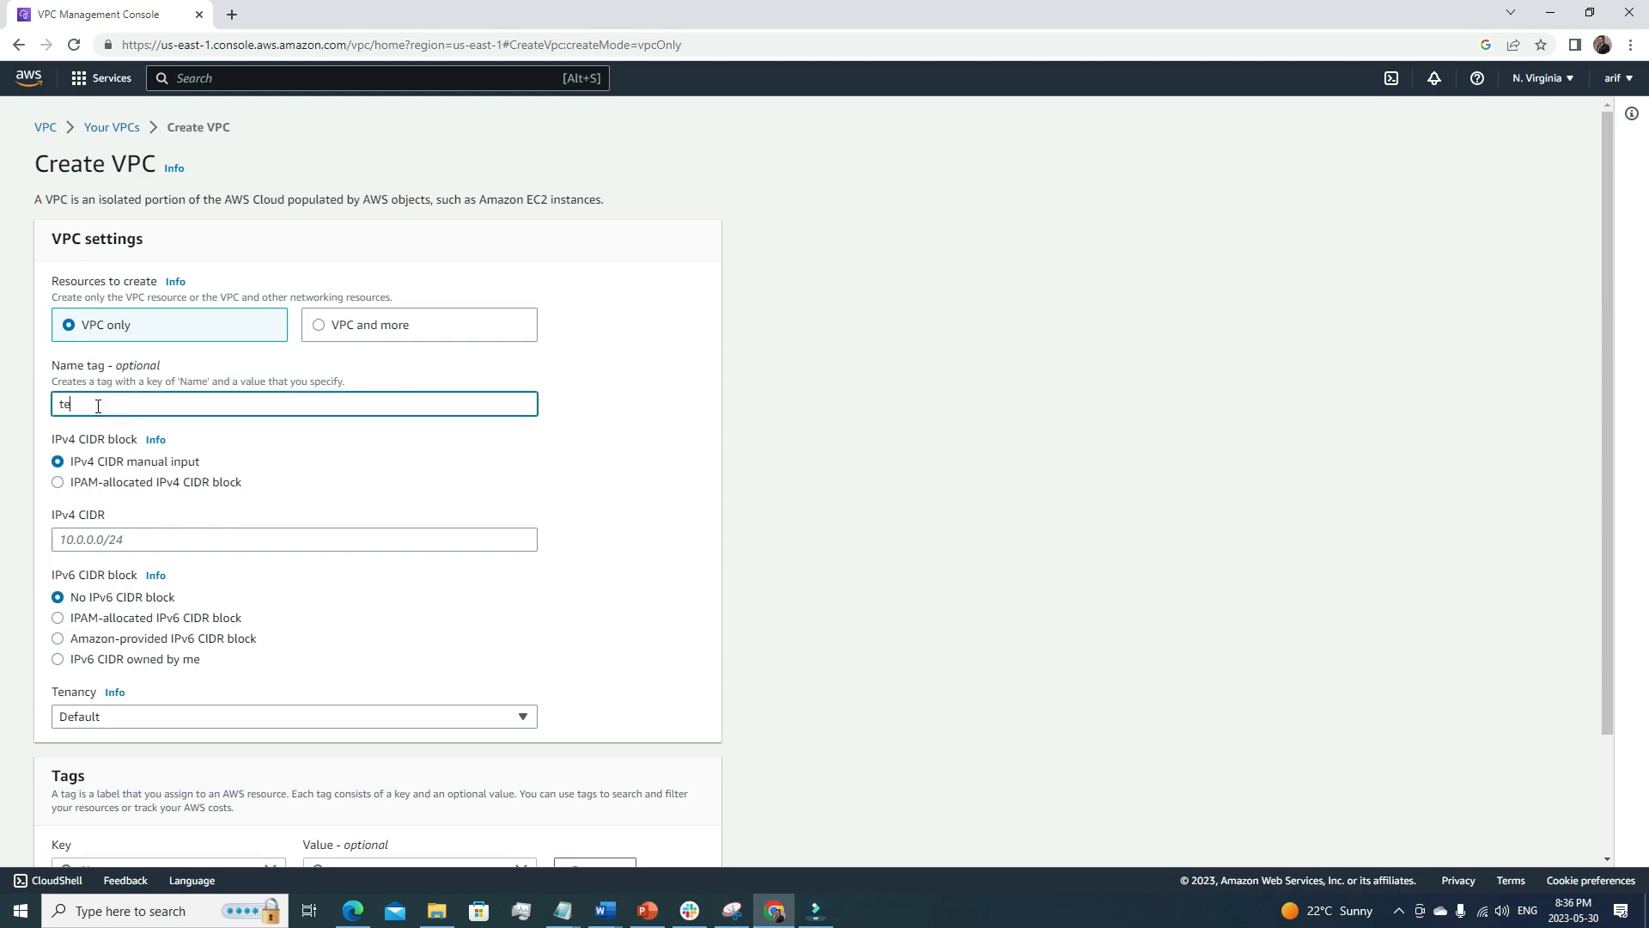
text(st-vpc)
click(94, 541)
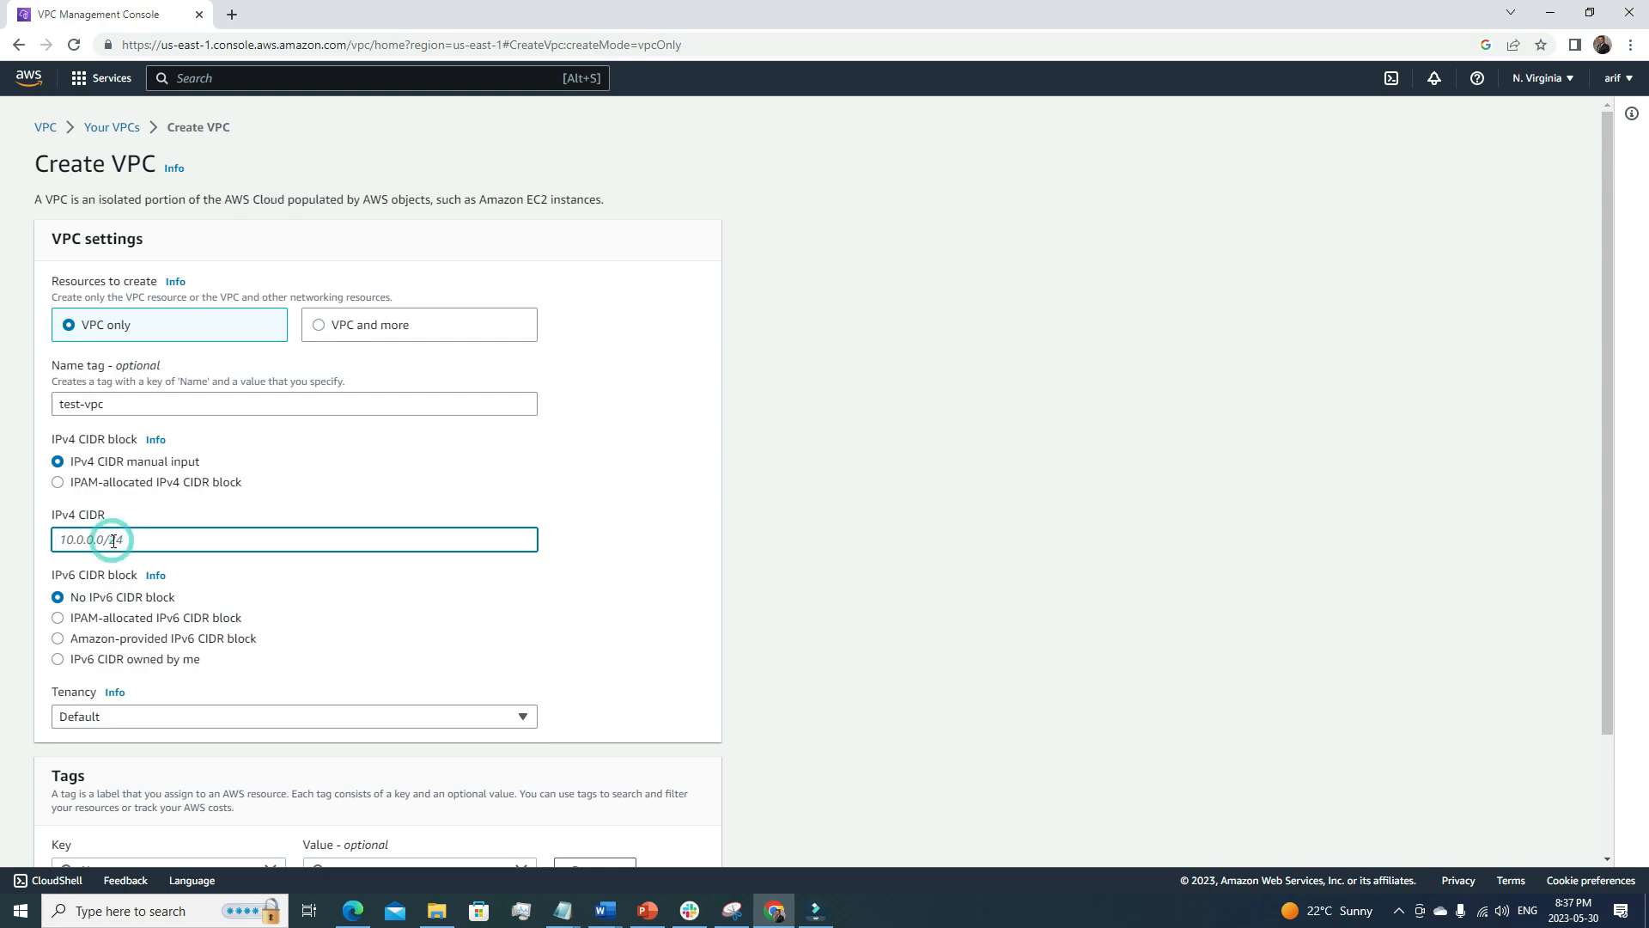
text(10.0.0.0/)
text(16)
click(910, 703)
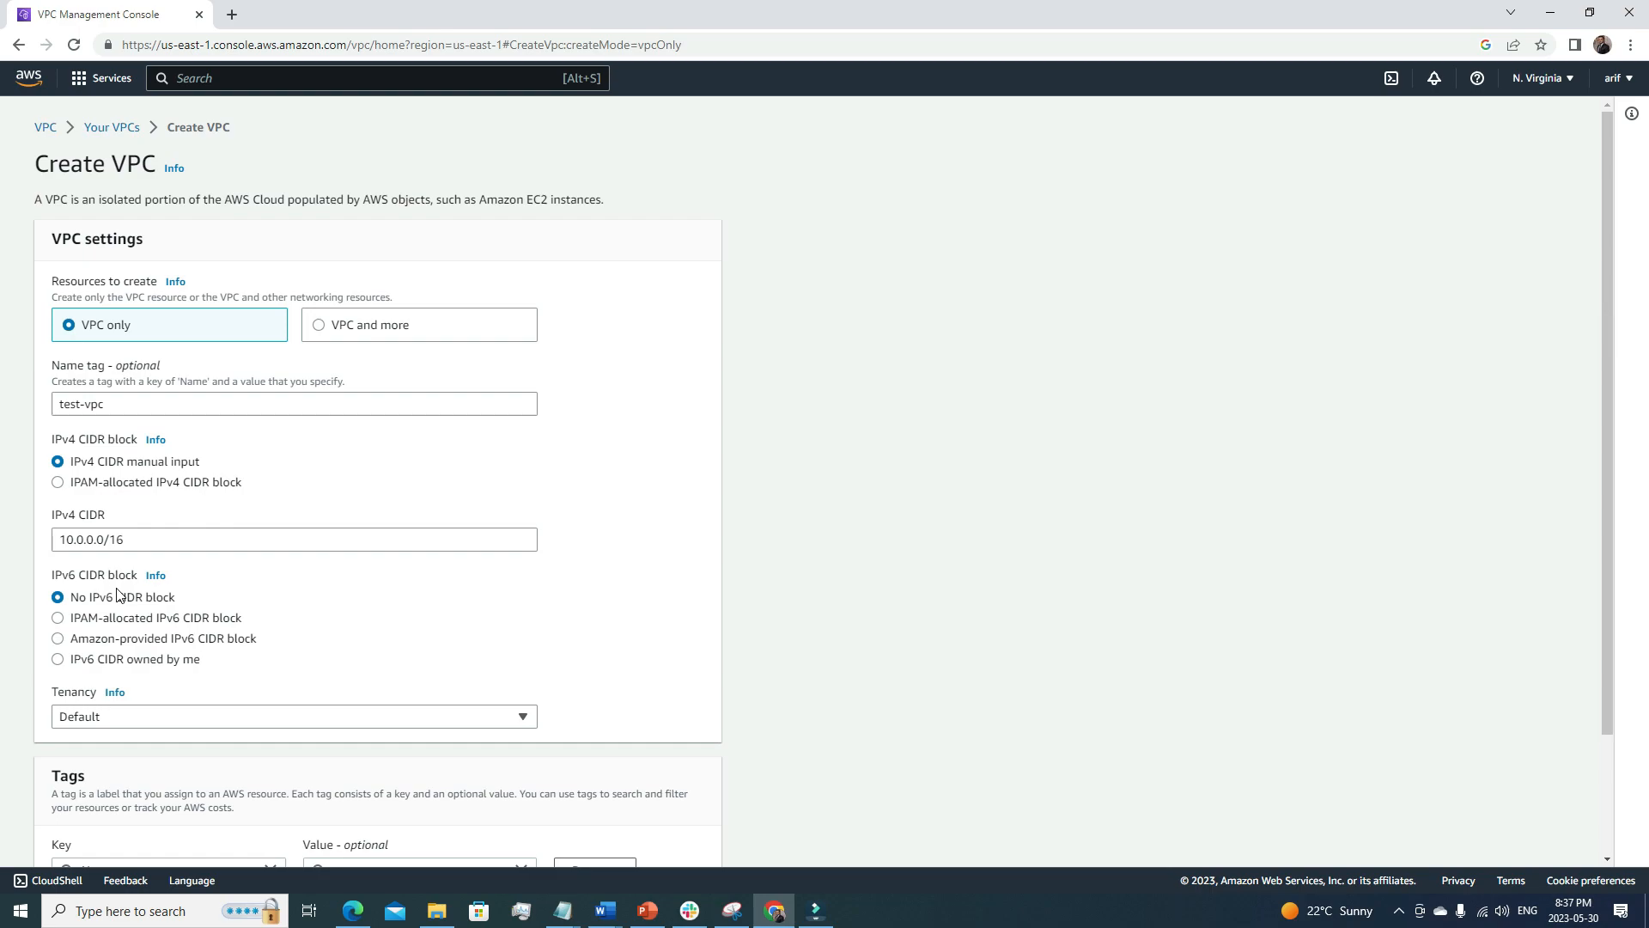
Check the tenancy options, keep Default tenancy, and create the VPC.
scroll(756, 609, down, 2)
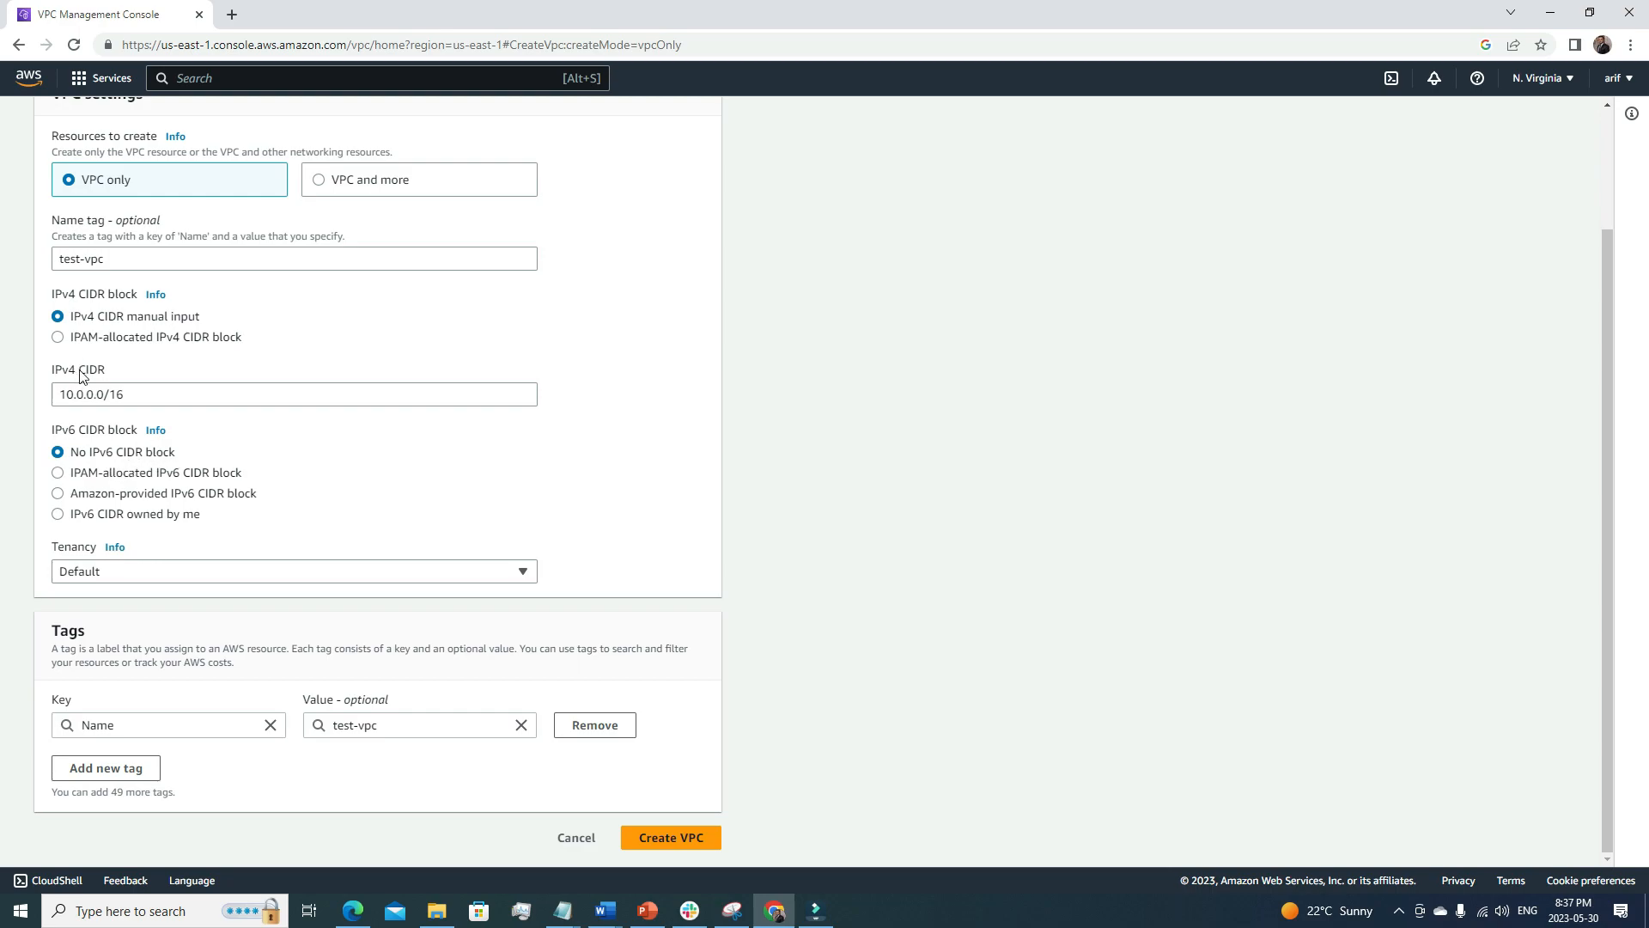
click(106, 568)
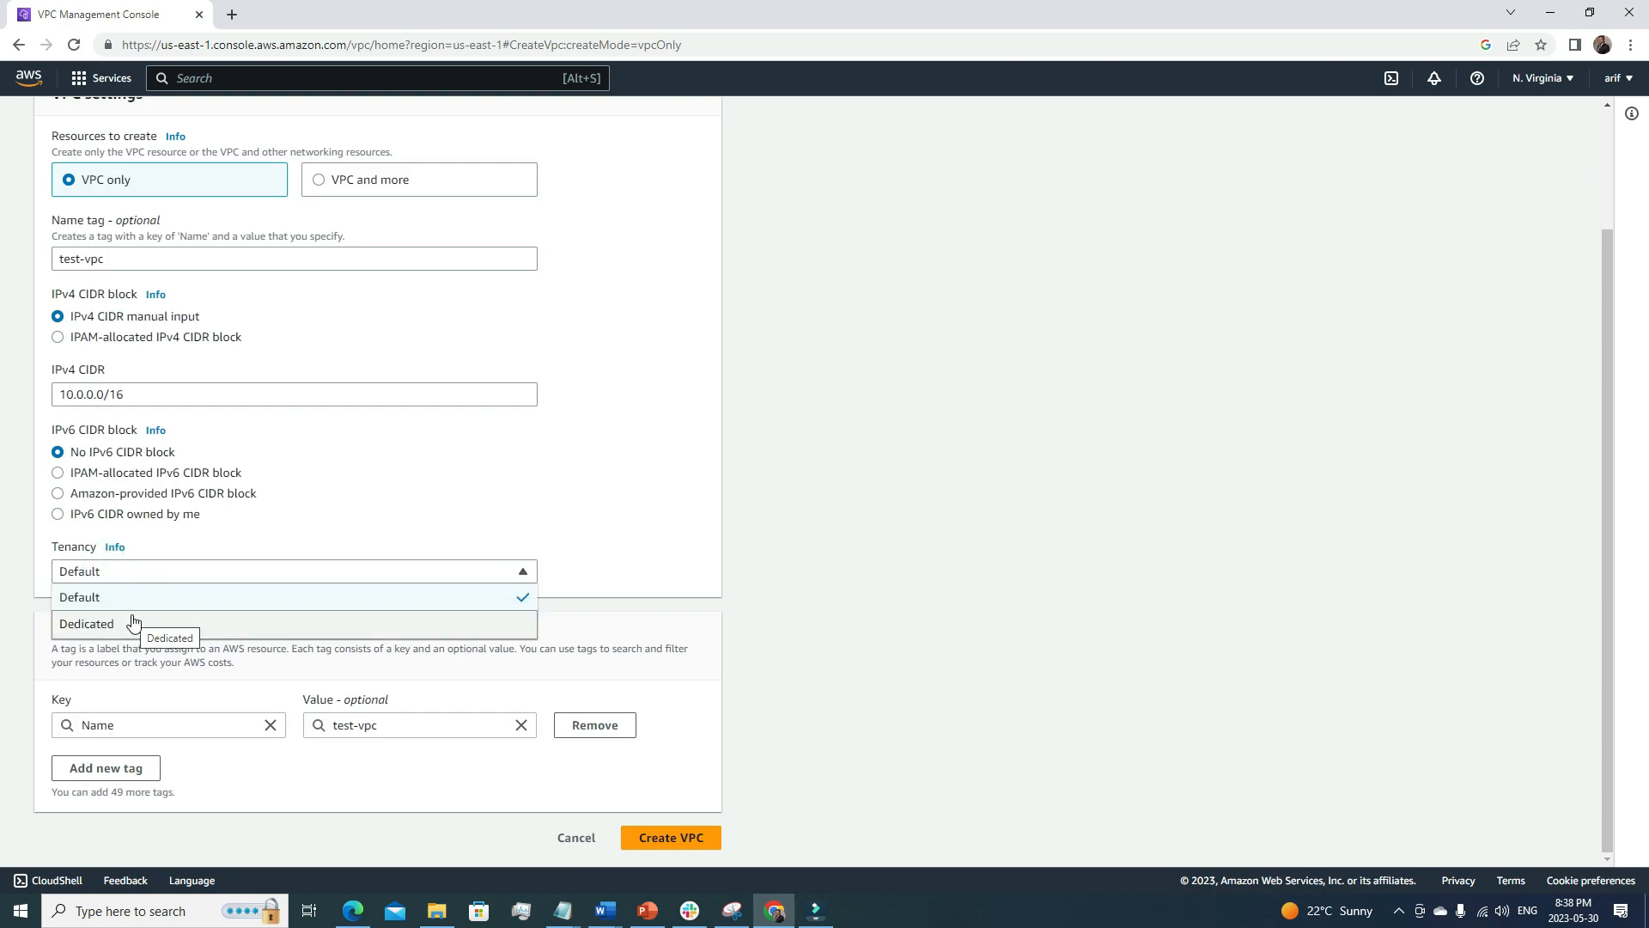
click(917, 677)
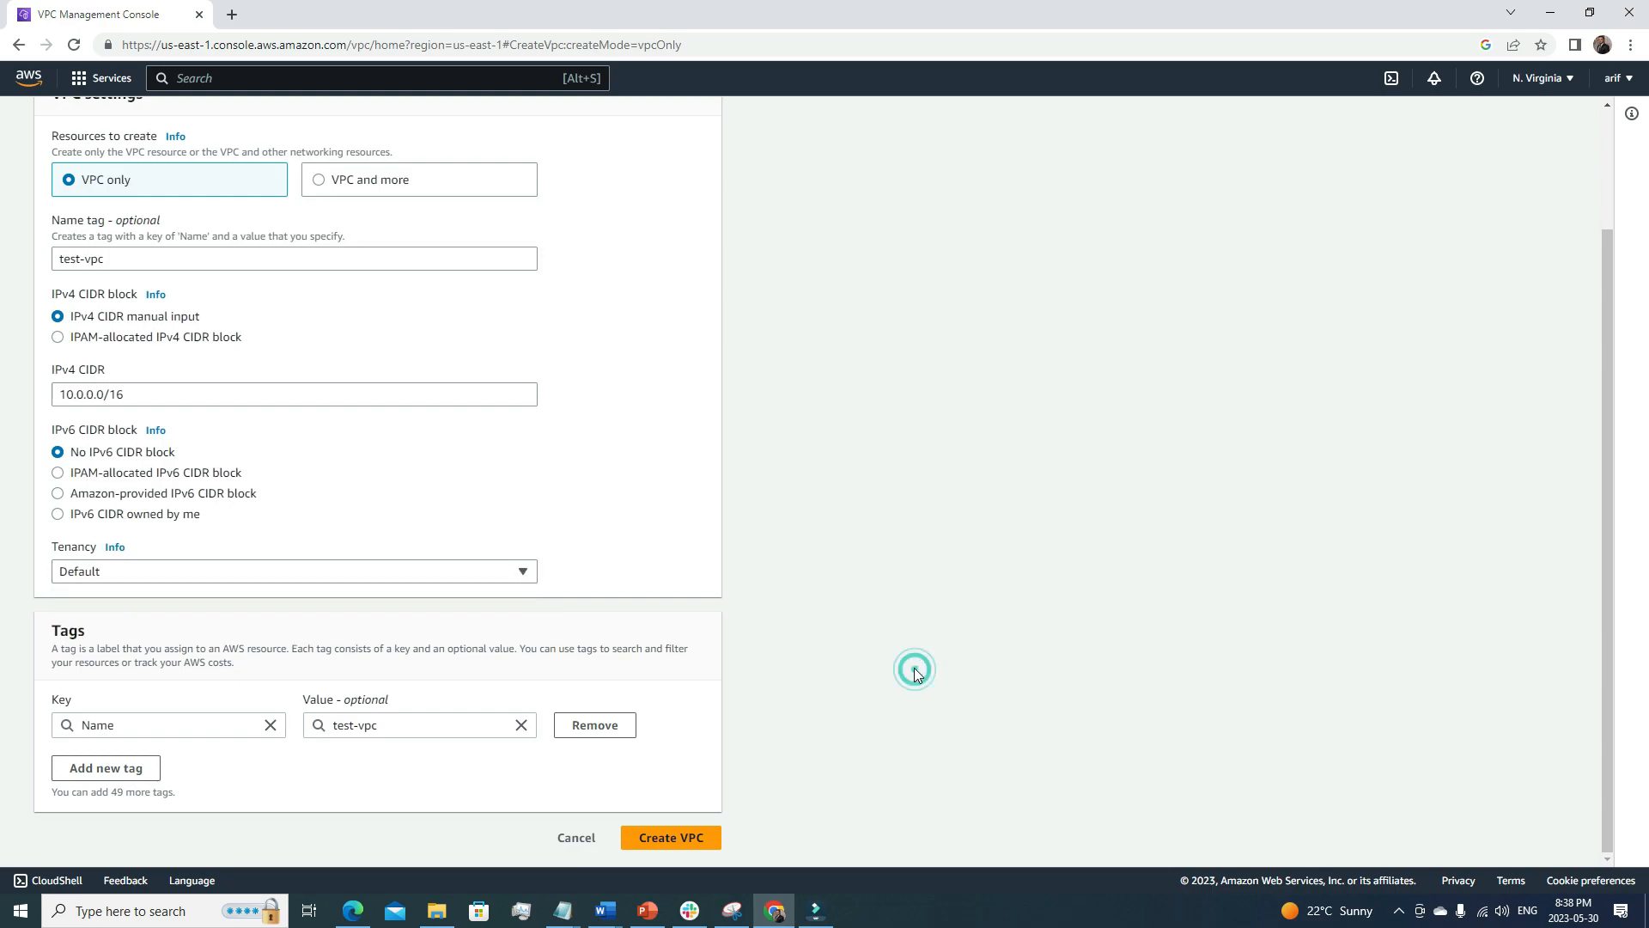
click(534, 573)
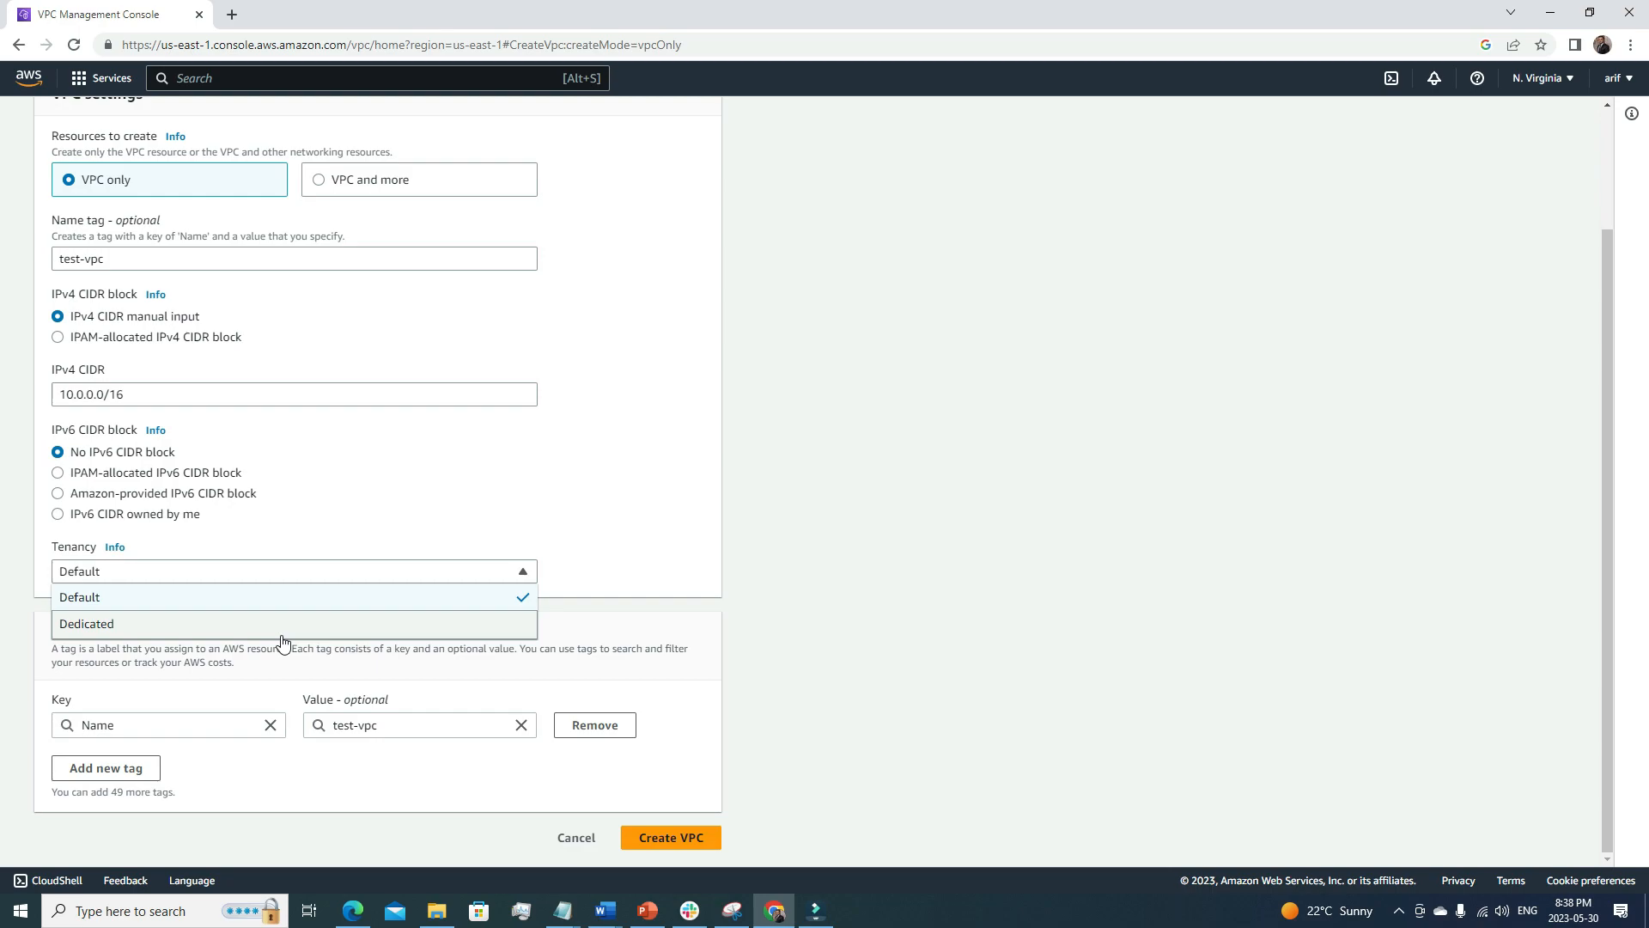
click(306, 599)
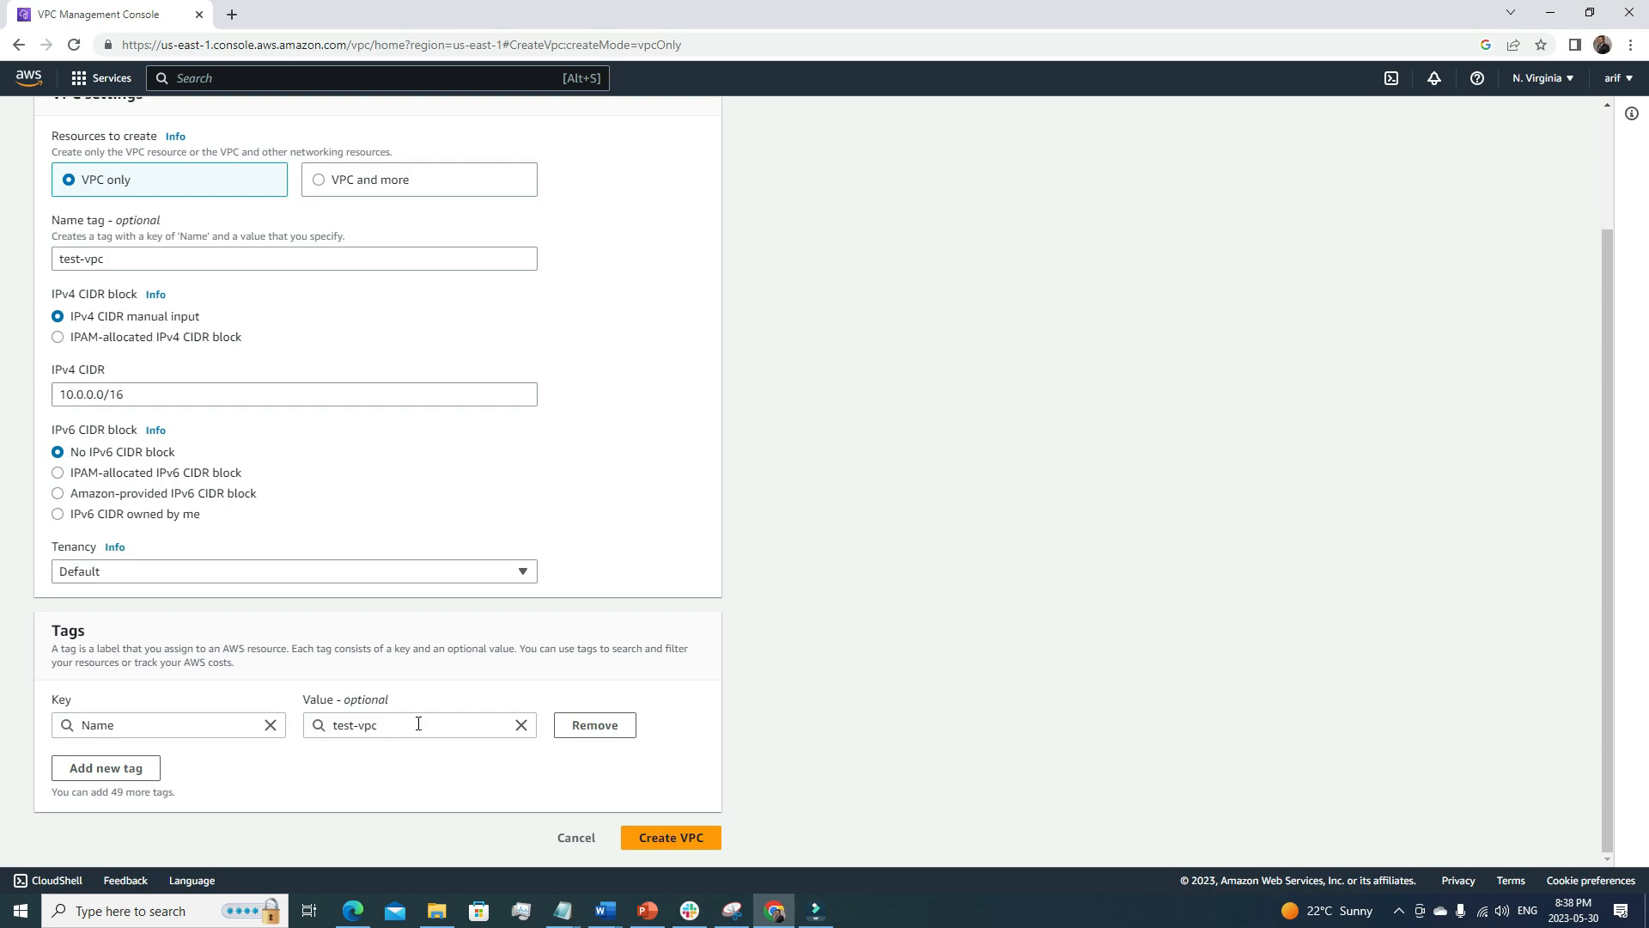
scroll(776, 680, up, 3)
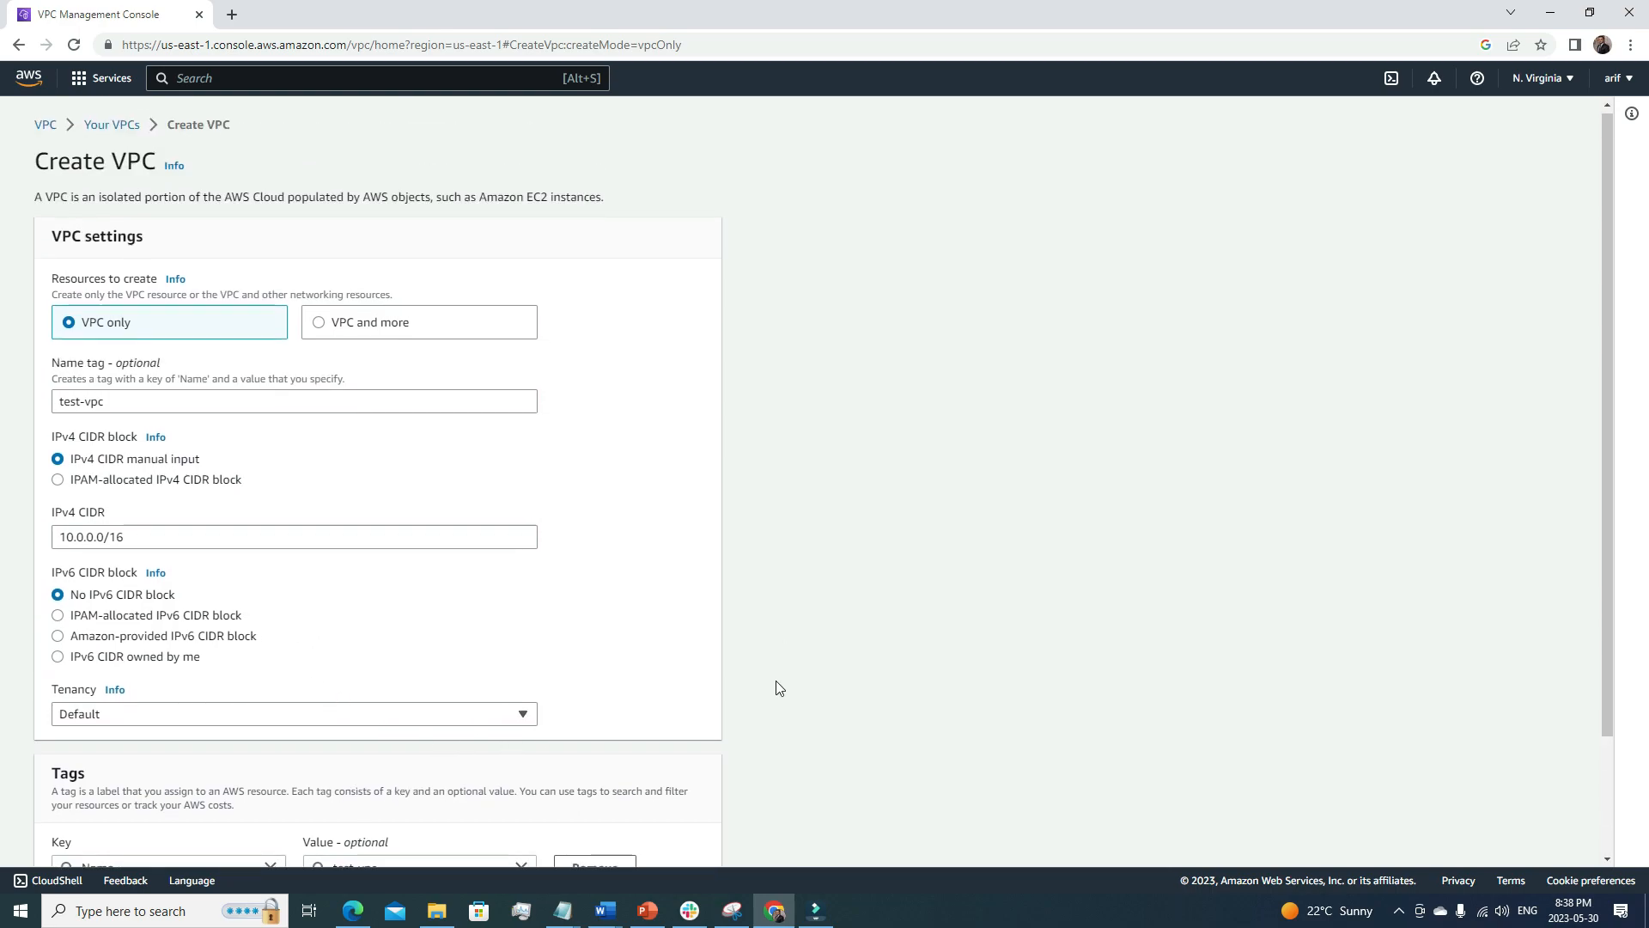
scroll(776, 681, down, 2)
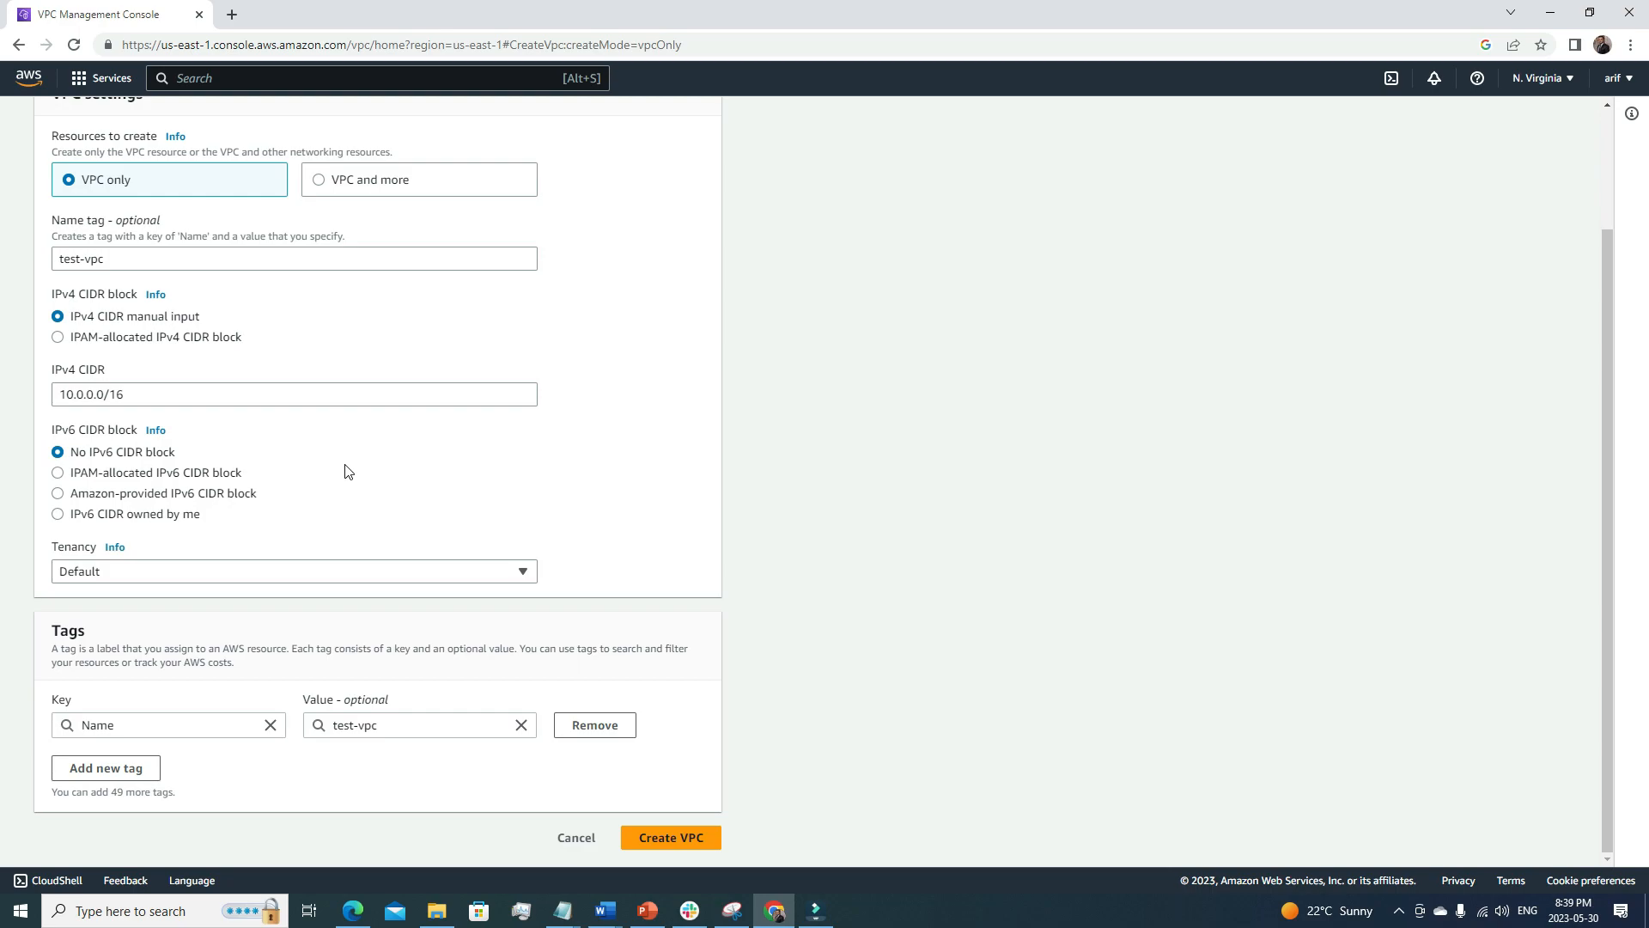
click(687, 838)
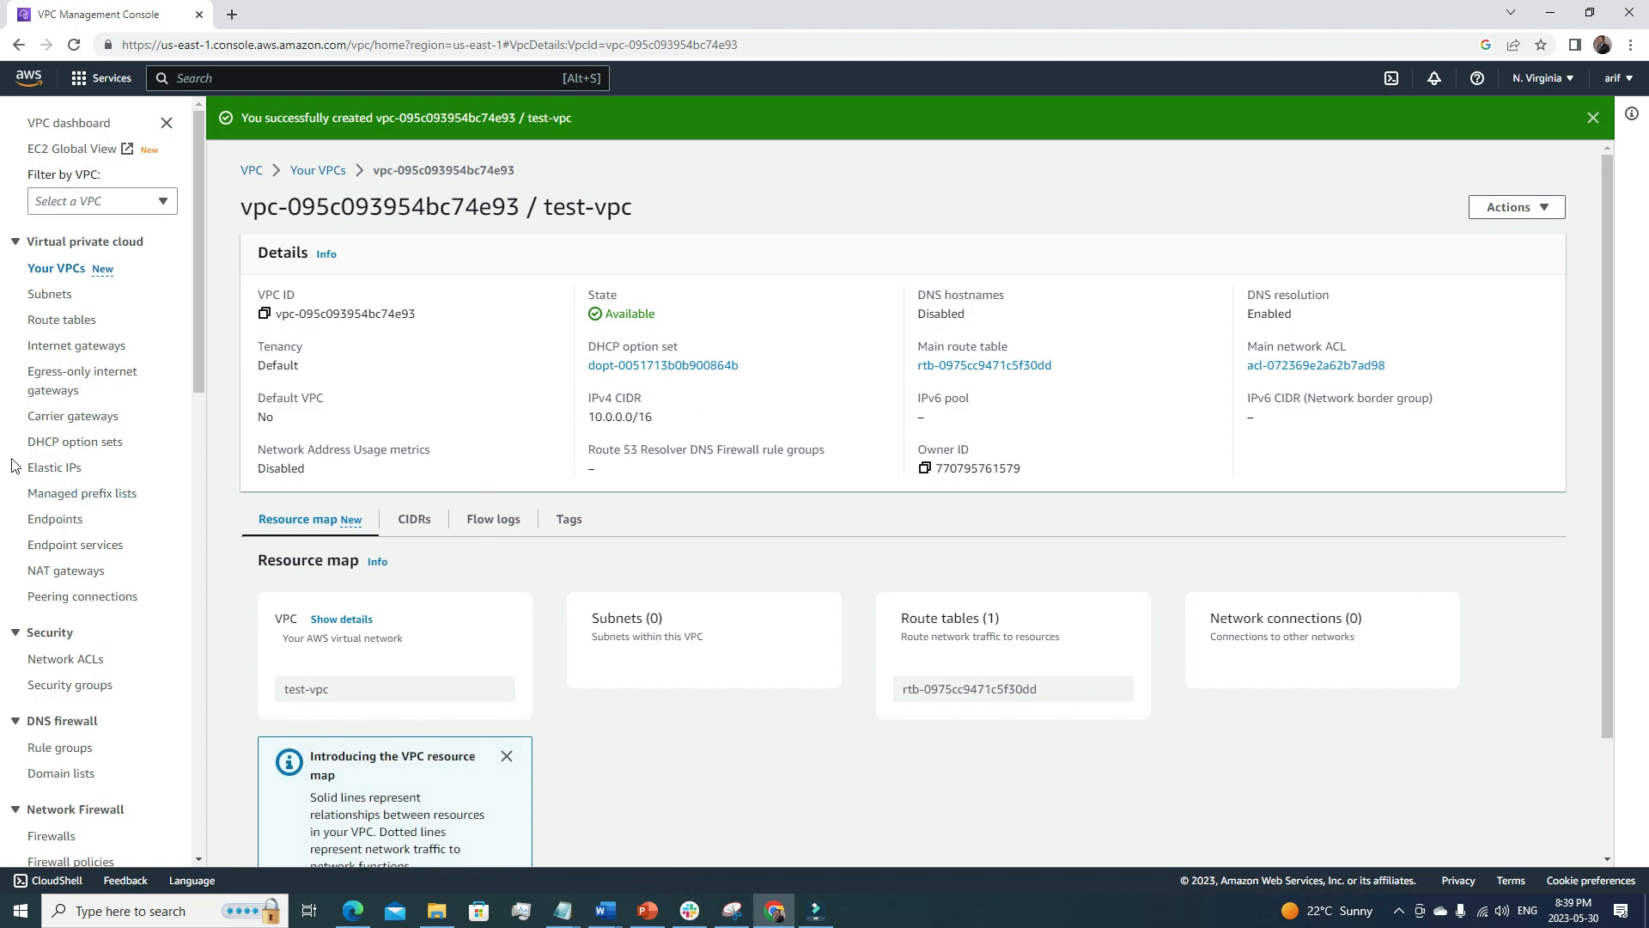
Return to the list of VPCs and compare test-vpc with the default VPC.
click(34, 324)
click(46, 269)
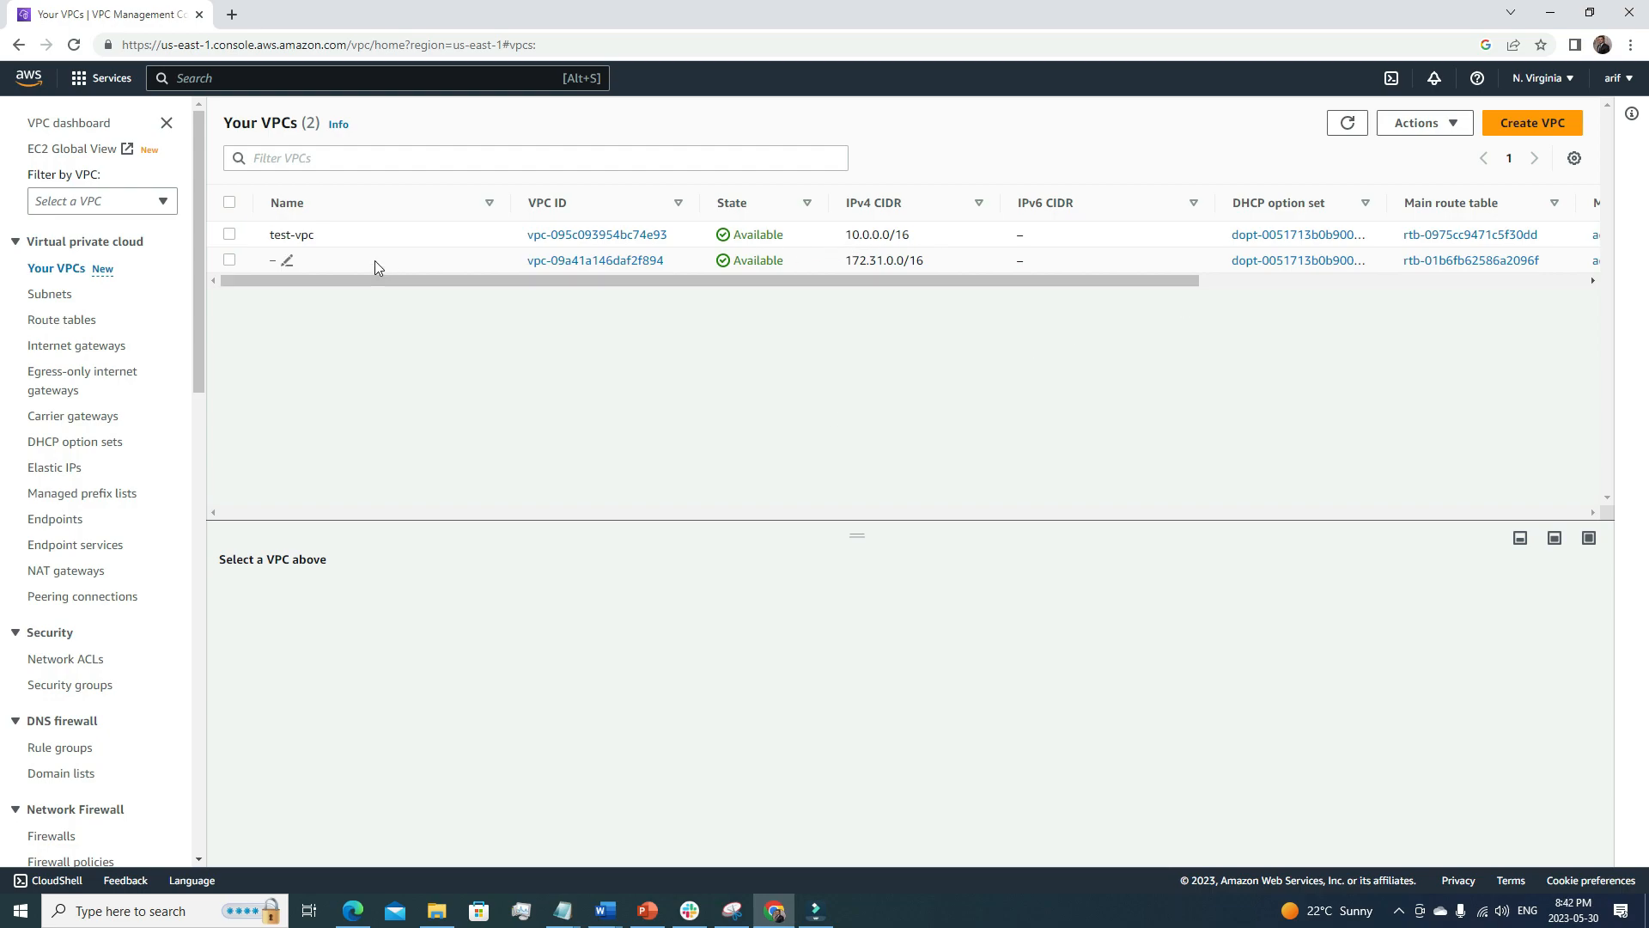
mouse_move(307, 227)
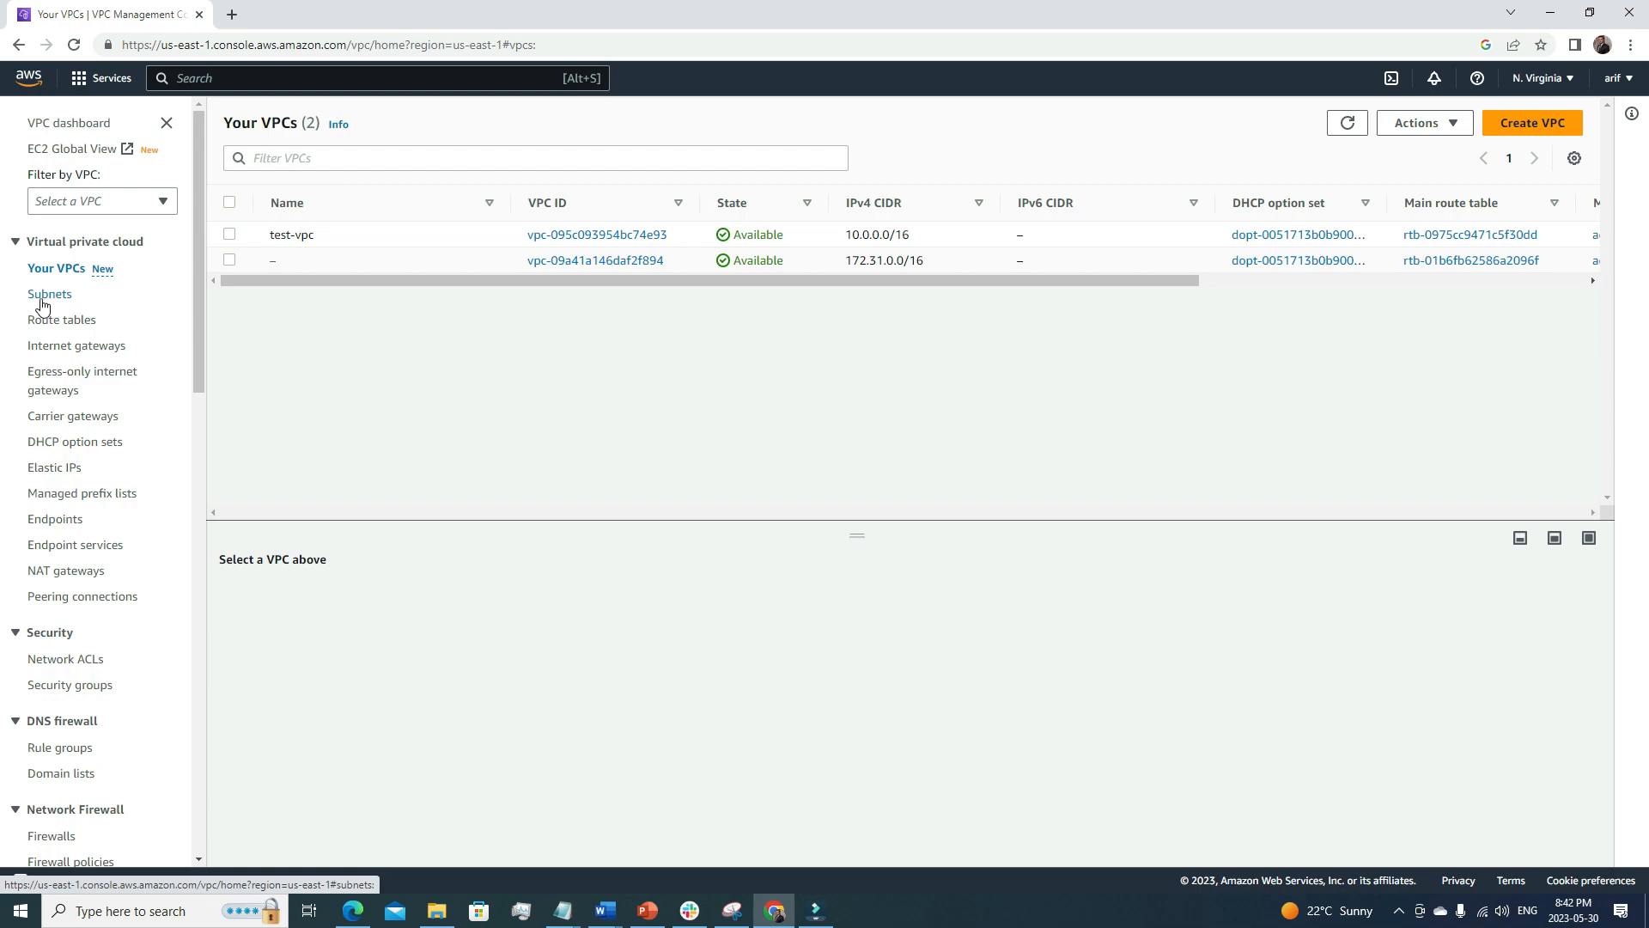
Examine the default VPC's subnets, including their availability zones and route tables, and its internet gateway.
click(39, 301)
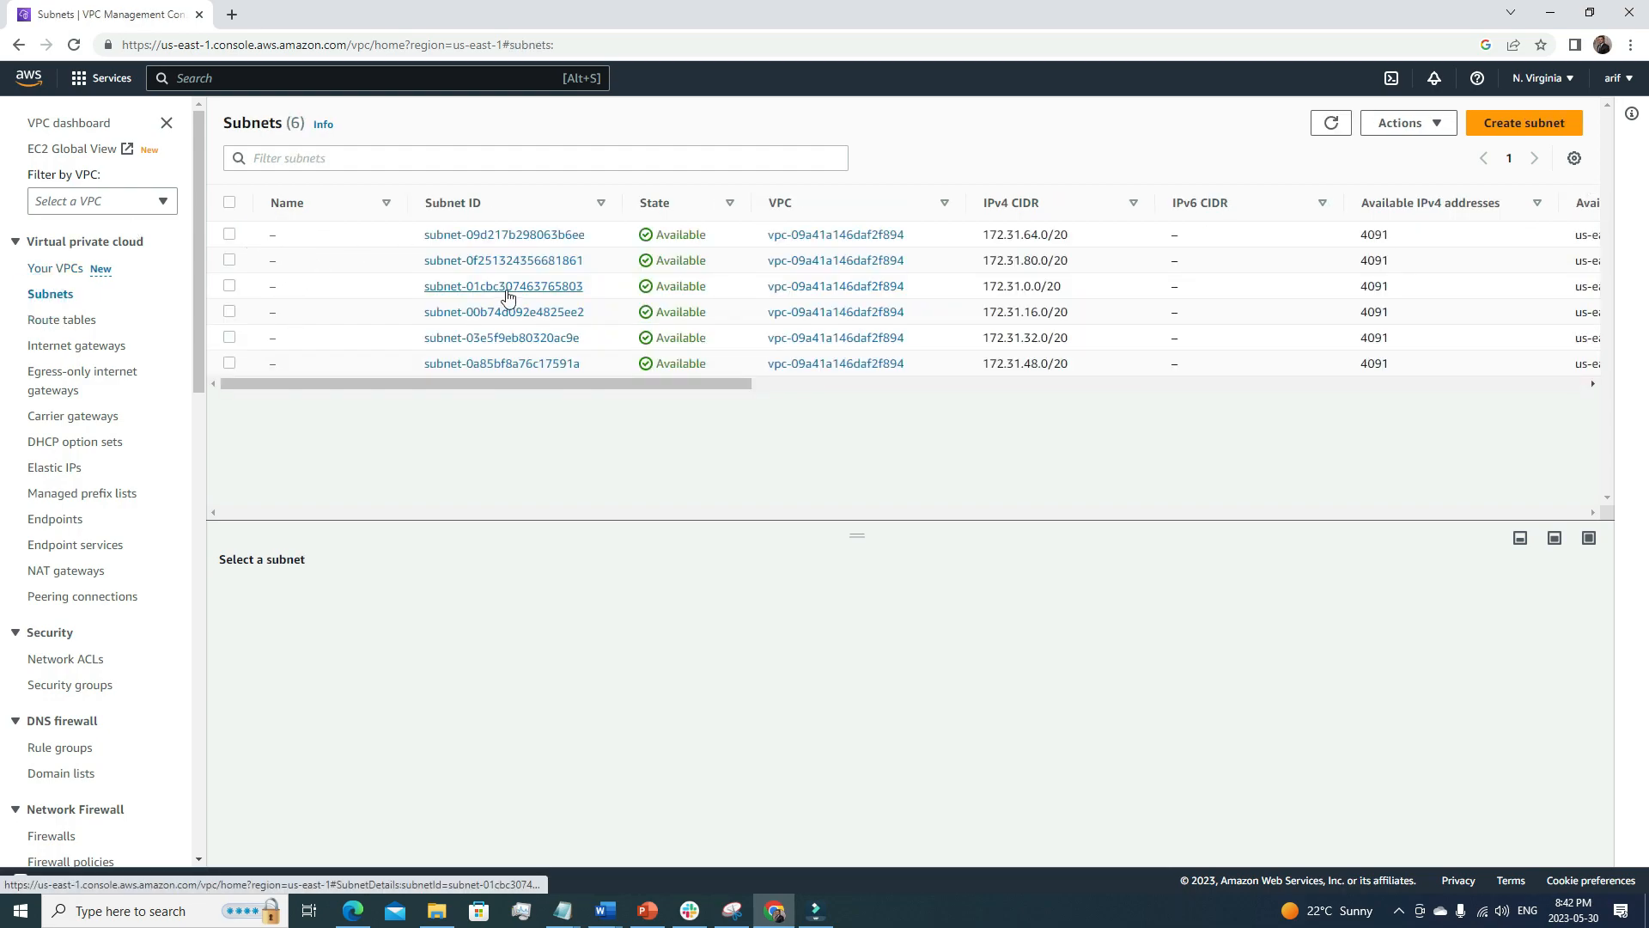
drag(566, 383, 1079, 458)
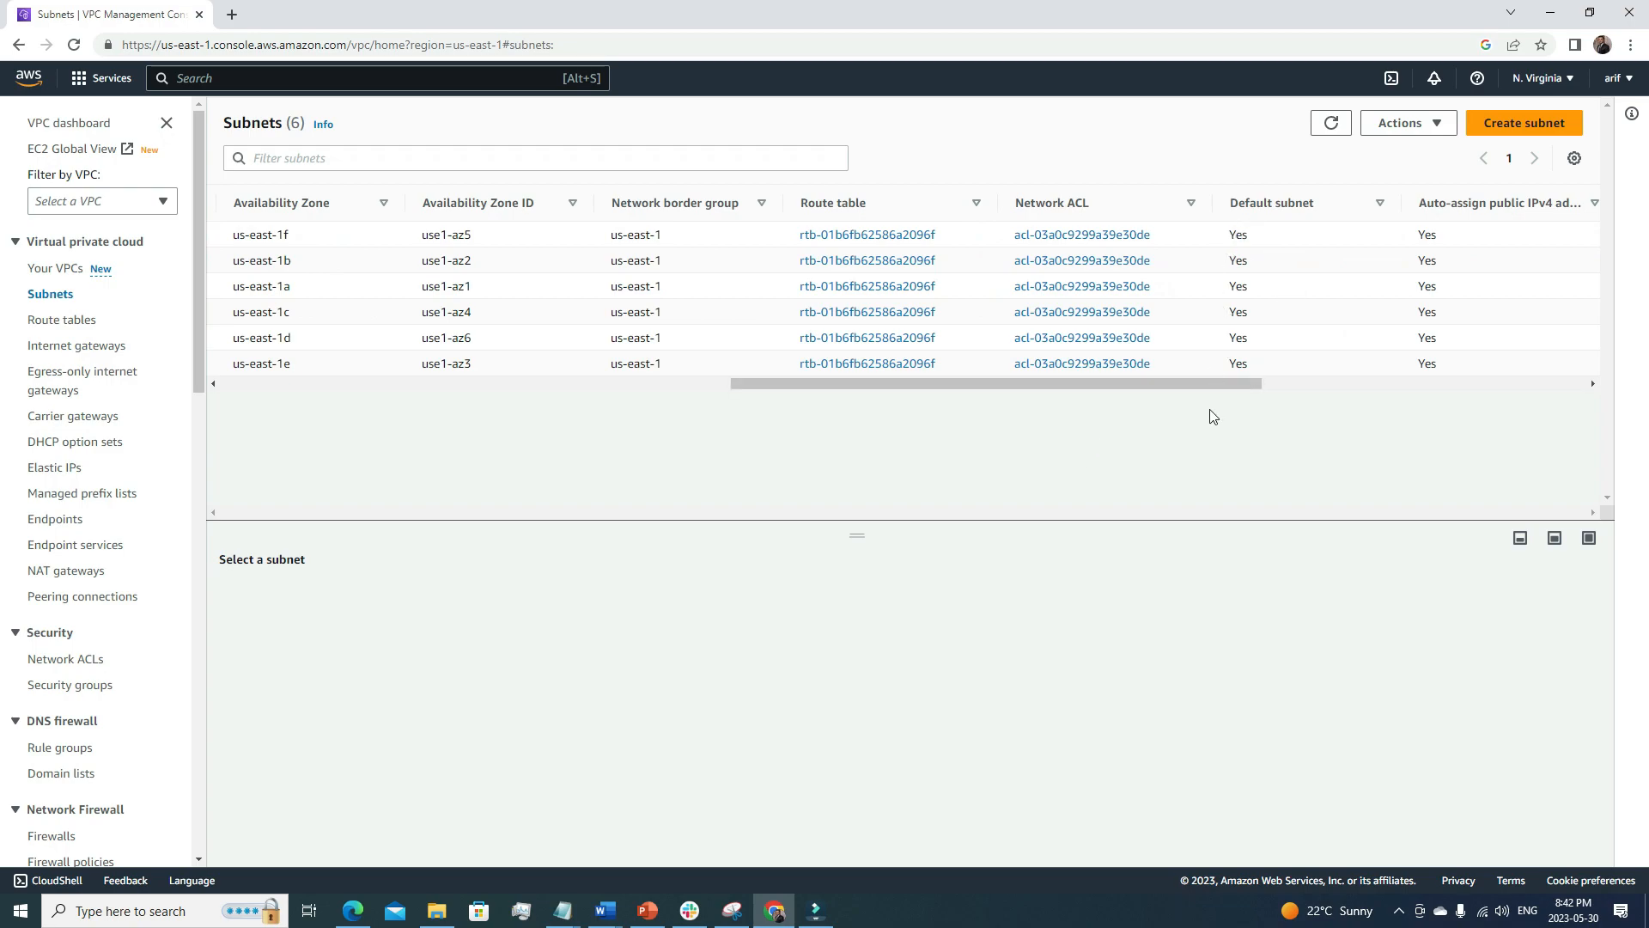
drag(1199, 388, 349, 397)
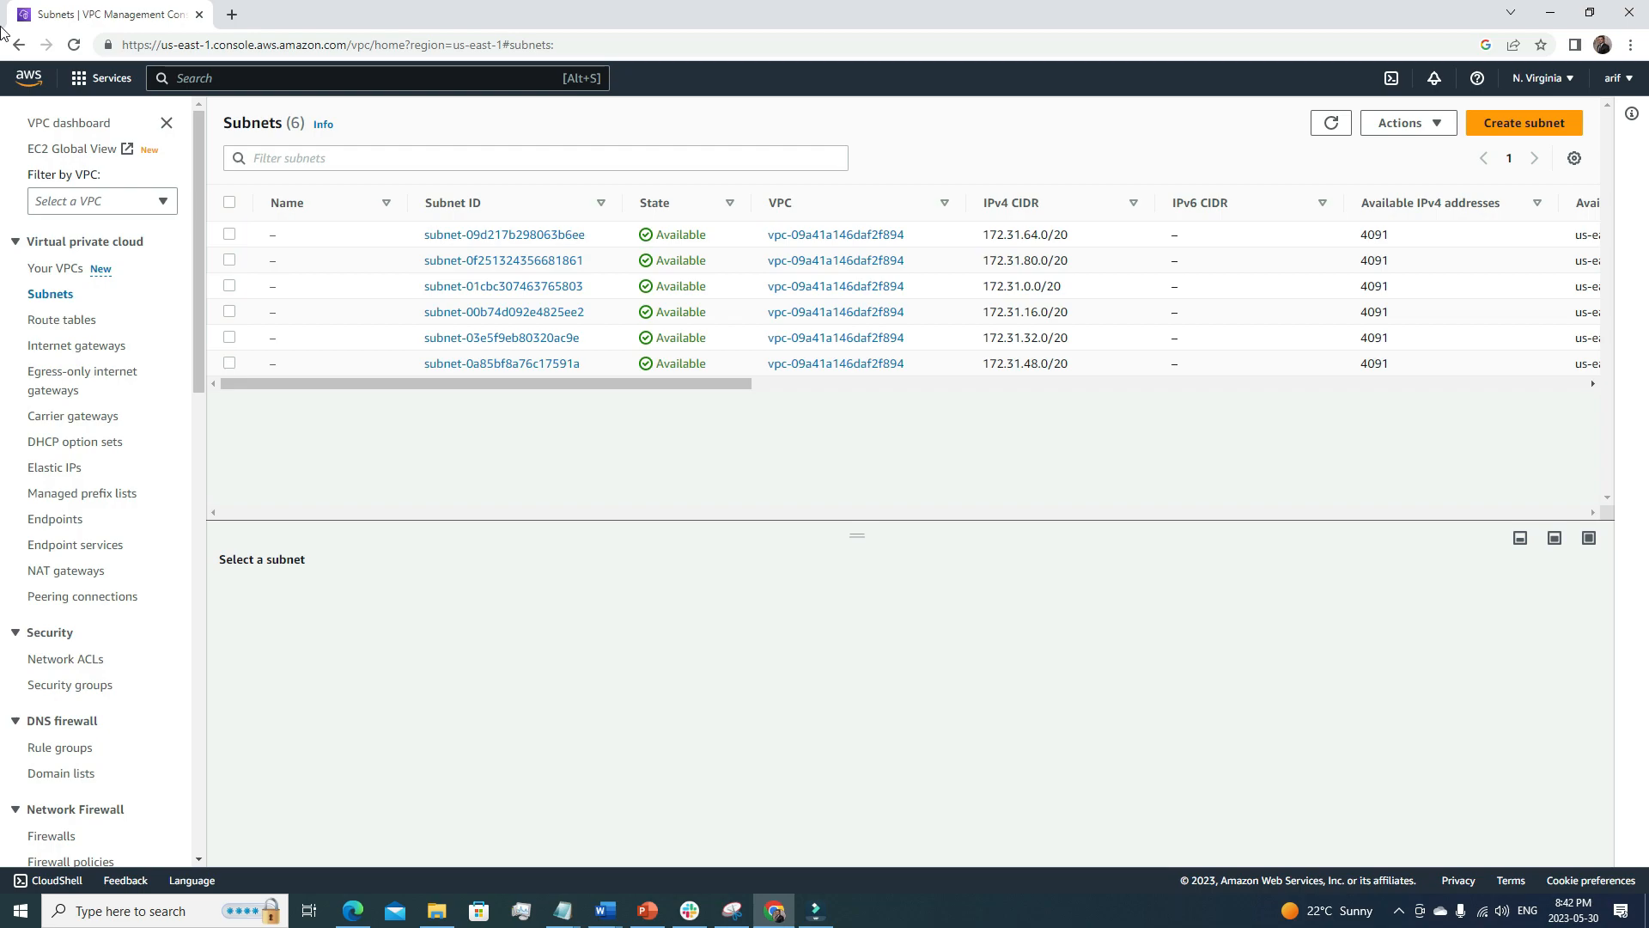
click(89, 350)
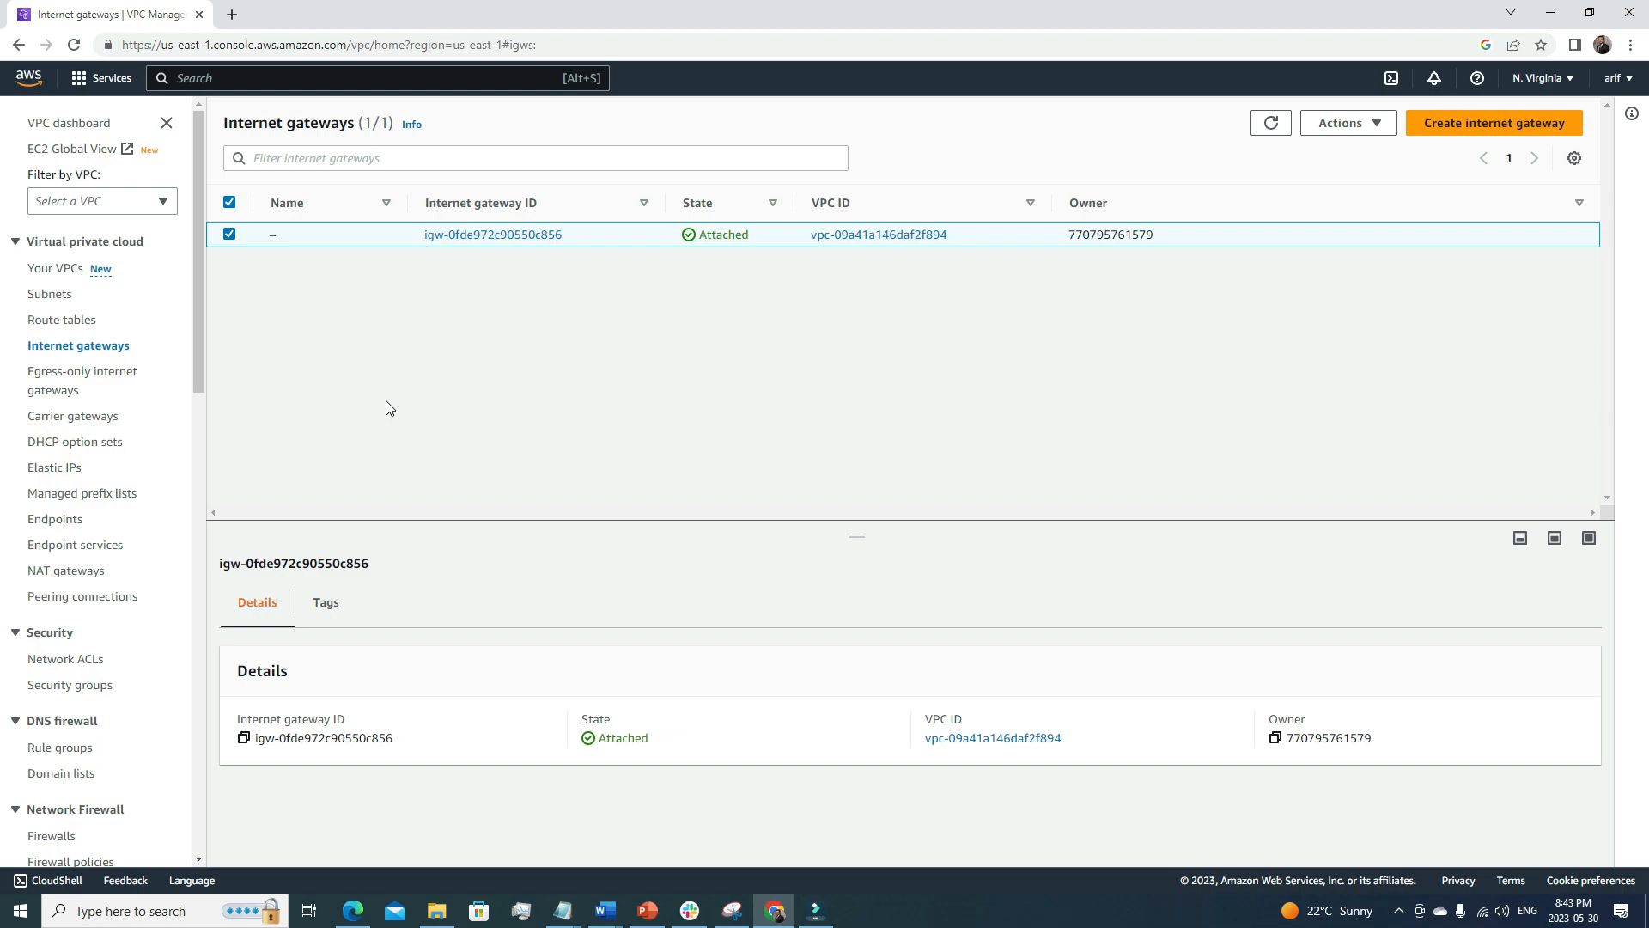
Start creating a subnet and choose test-vpc as its VPC.
click(57, 294)
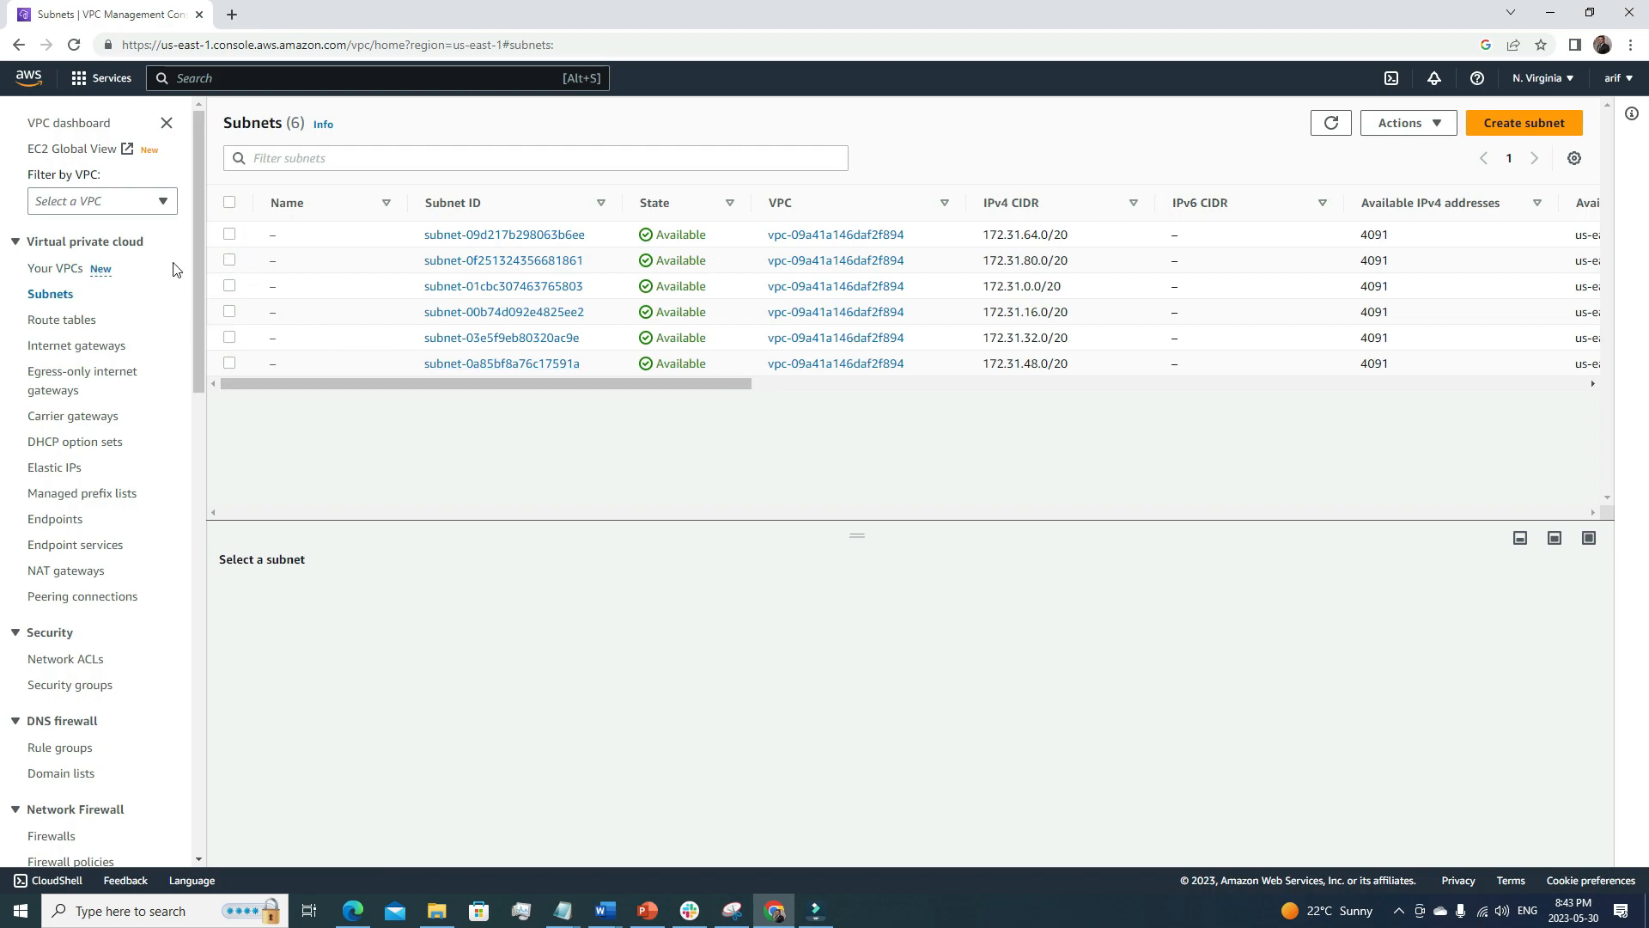
click(1505, 135)
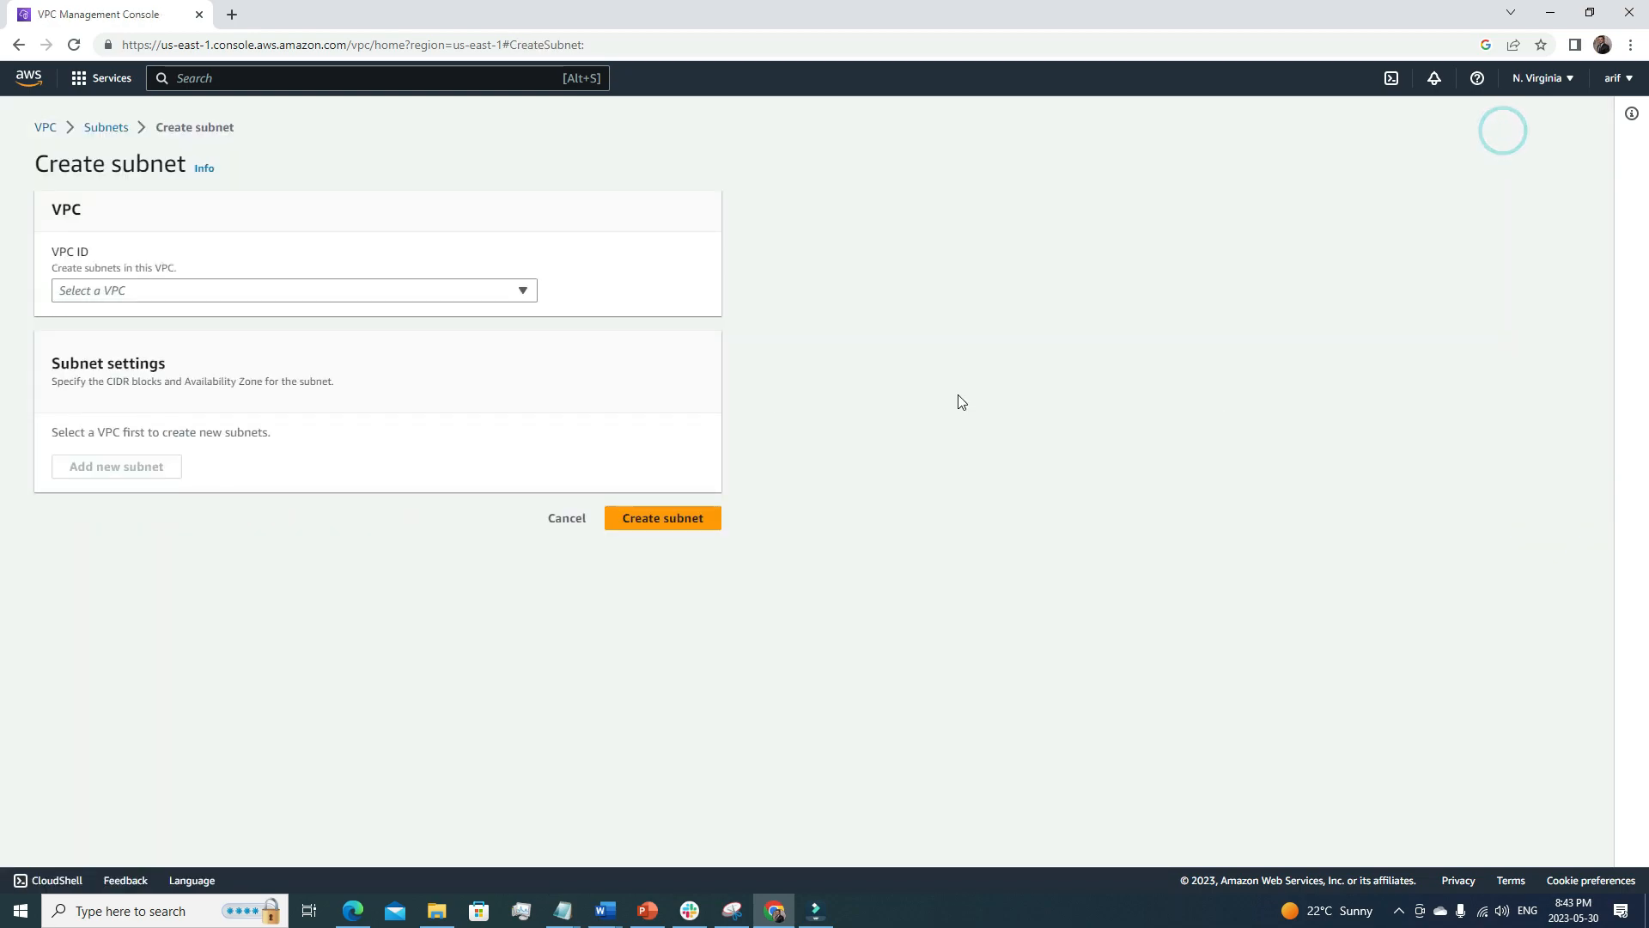
click(443, 293)
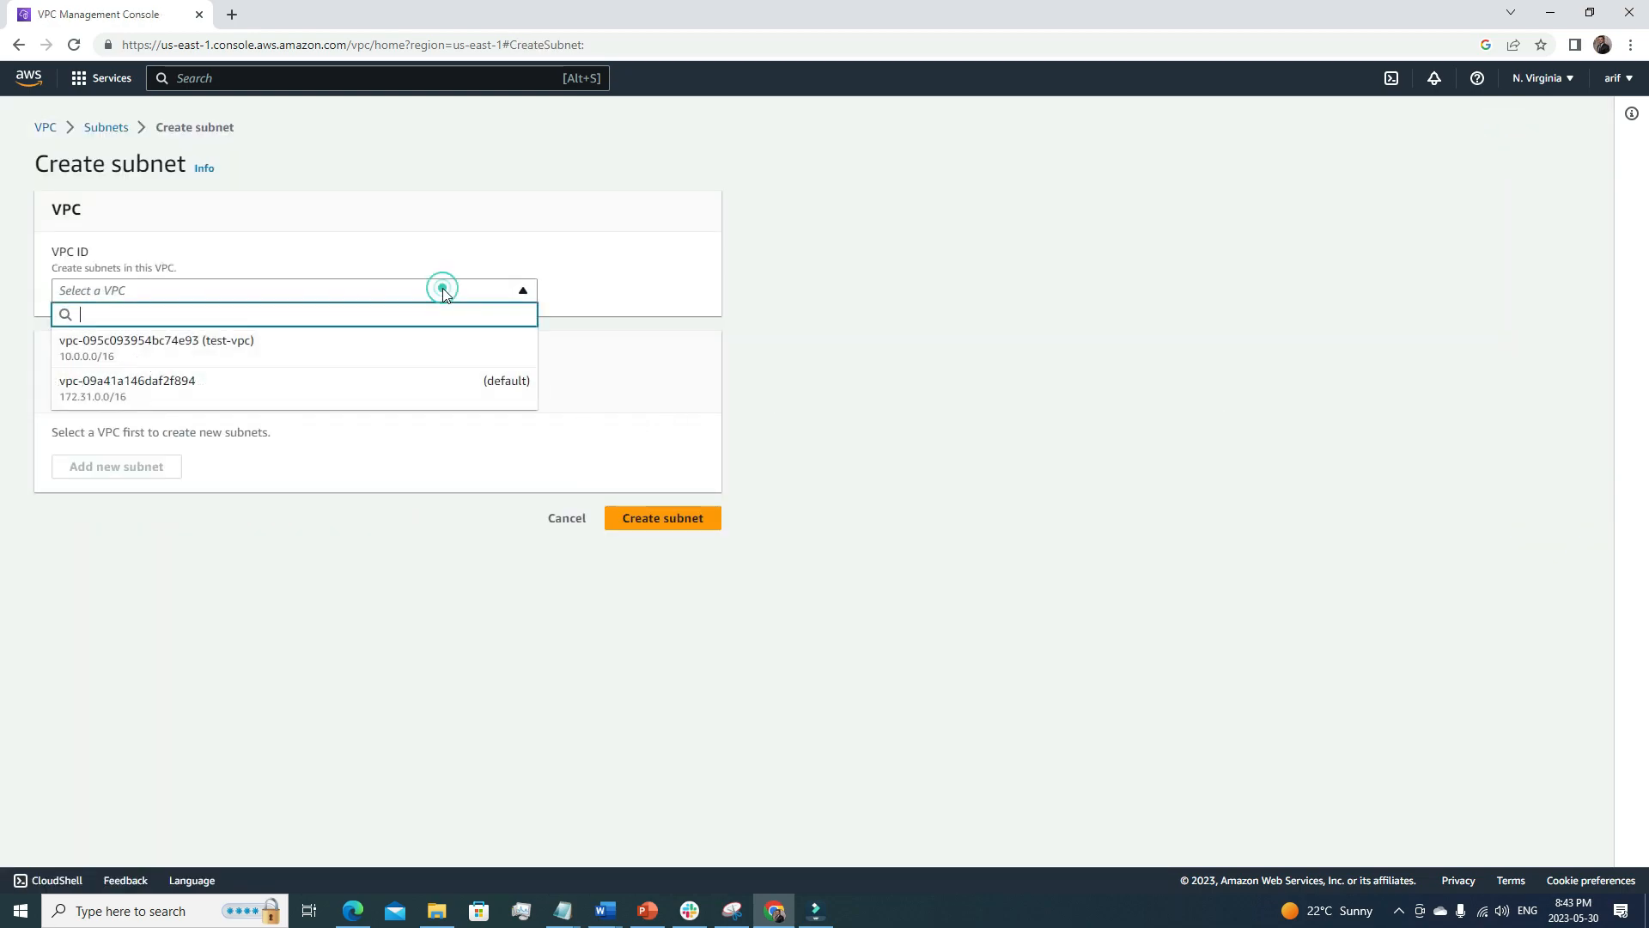
click(344, 347)
scroll(906, 462, down, 2)
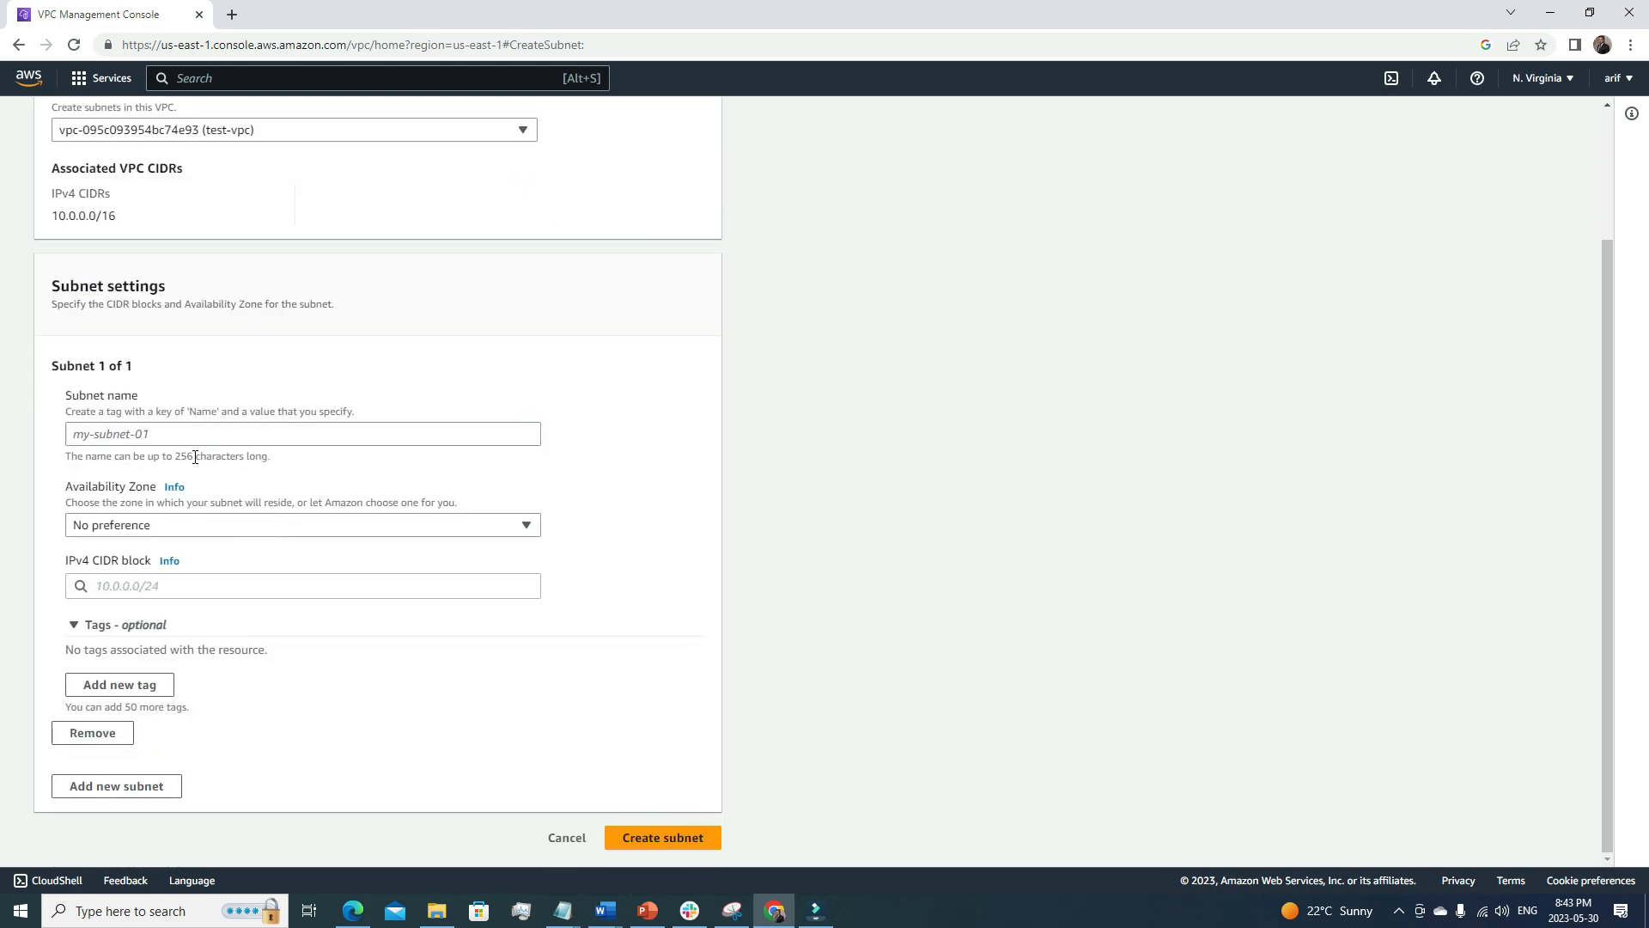
Name the new subnet public-subnet.
click(168, 431)
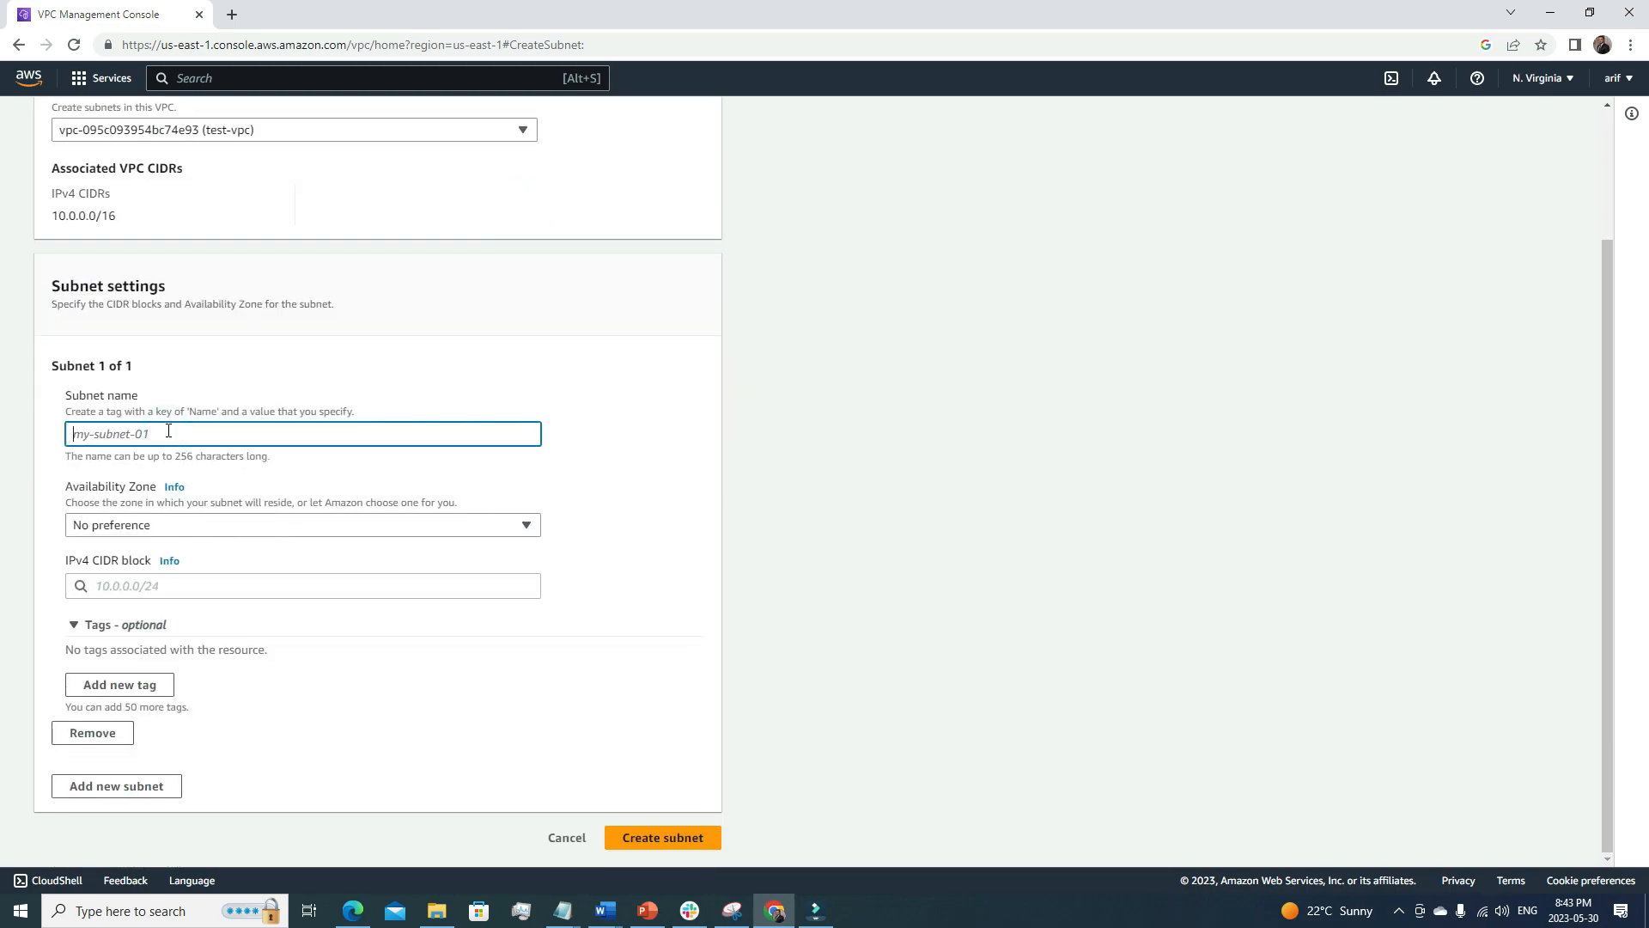
text(public)
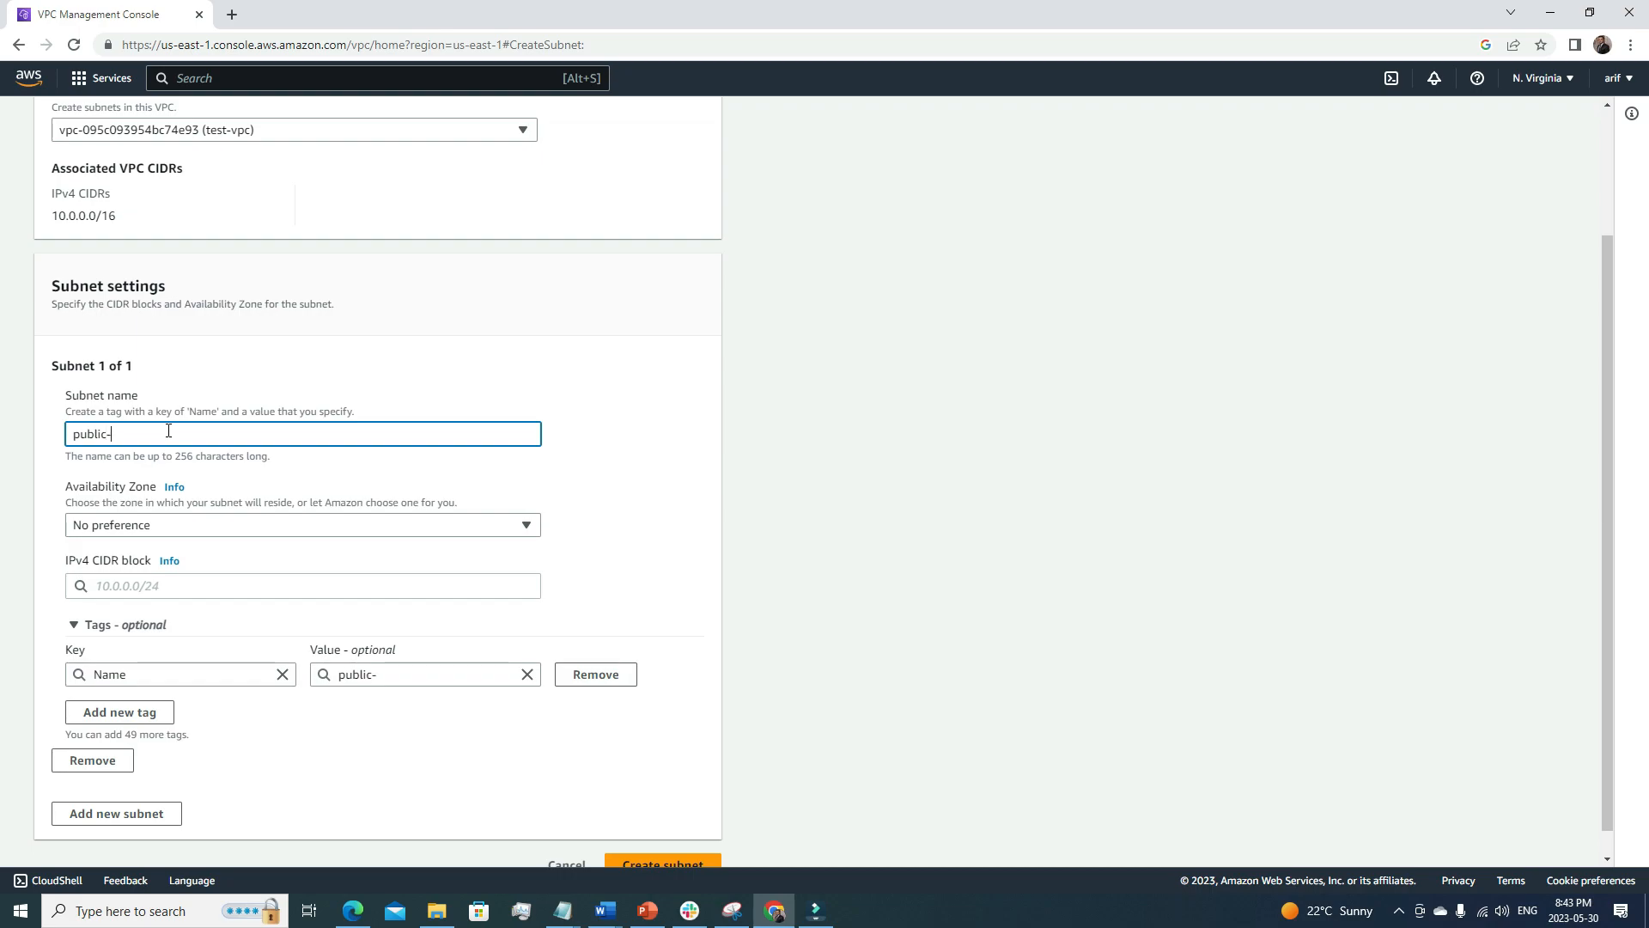
text(-subnet)
click(1058, 620)
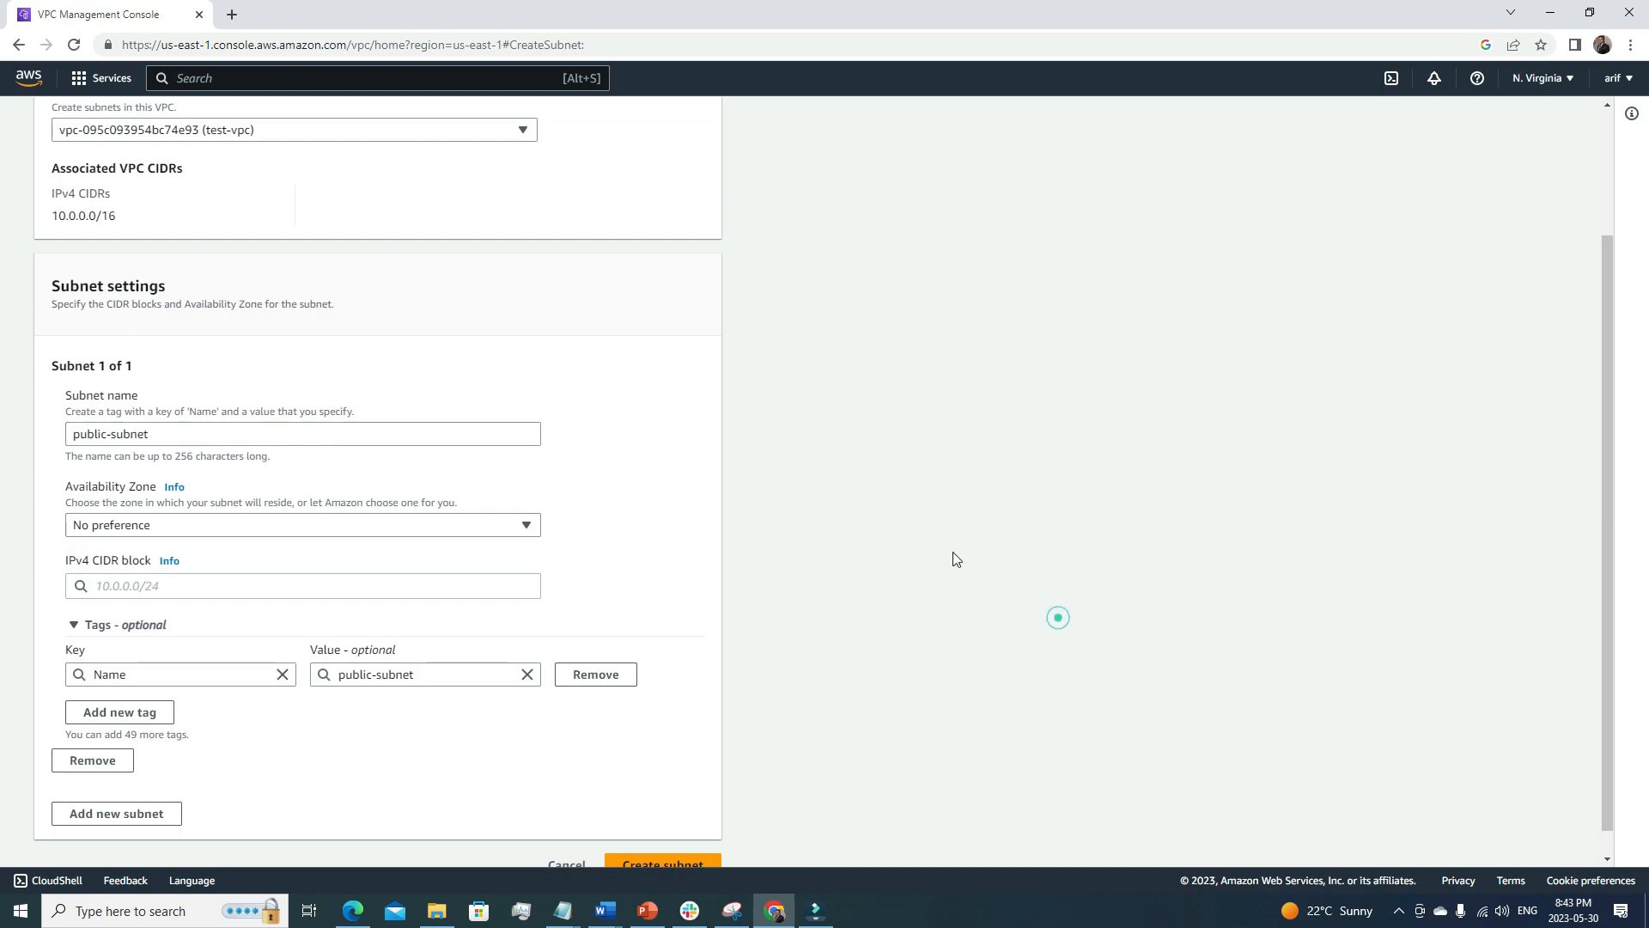
Review the availability zones offered for the subnet and the list of AWS regions without changing either.
click(275, 524)
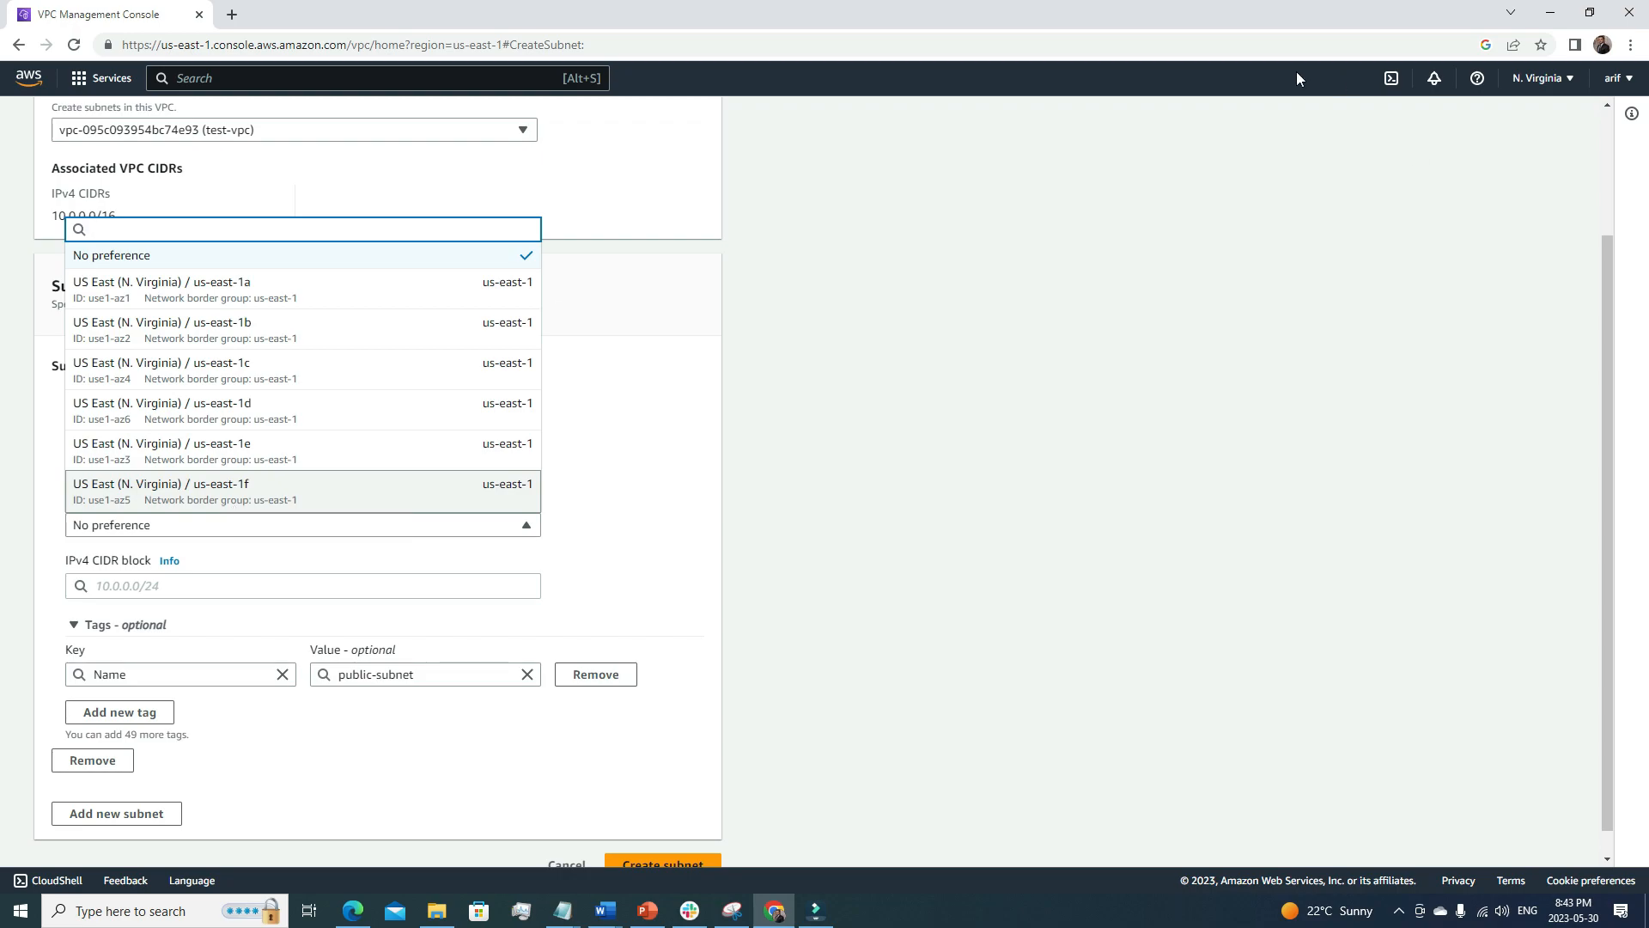
click(1539, 78)
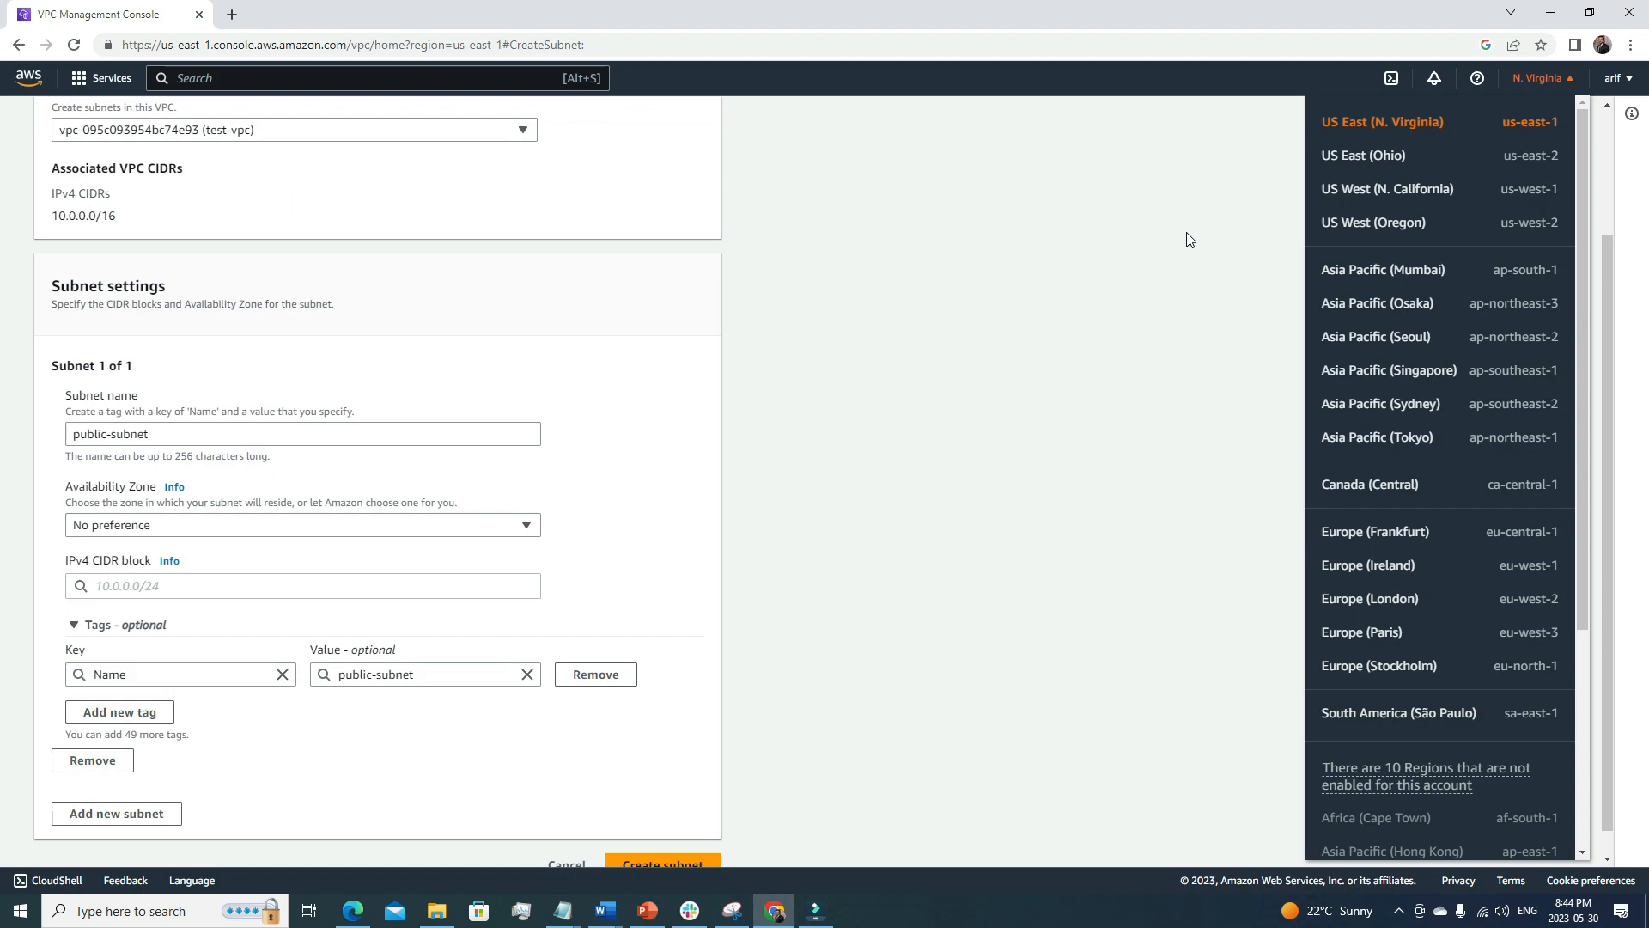
click(916, 434)
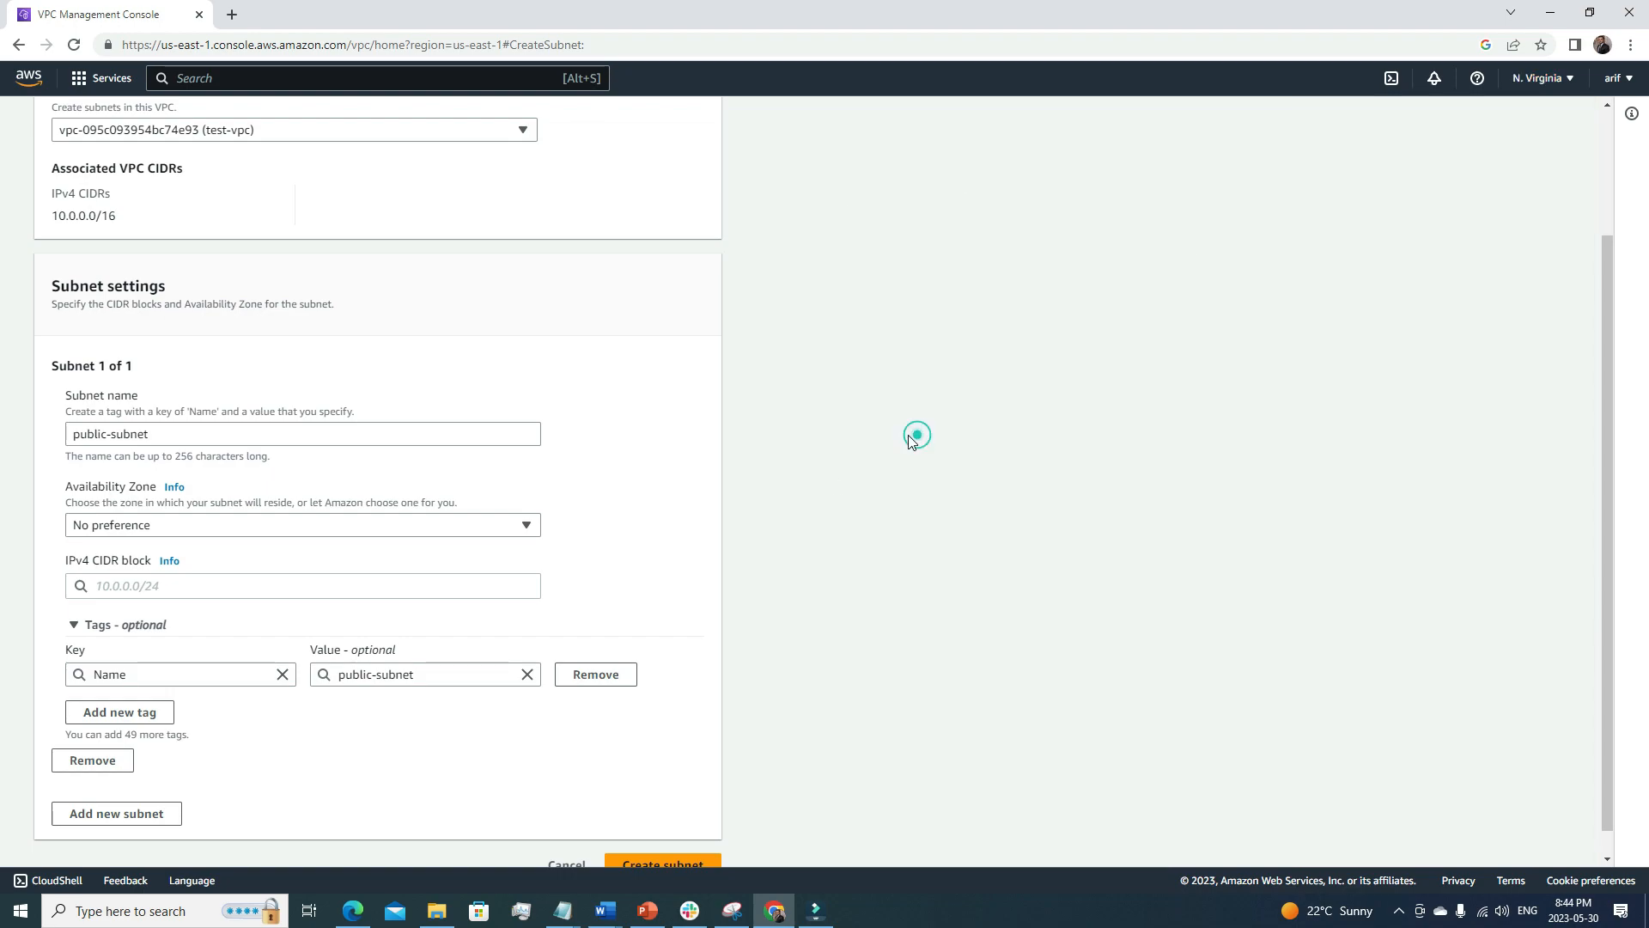
Create public-subnet in availability zone us-east-1a with the IPv4 CIDR block 10.0.0.1/24.
click(504, 528)
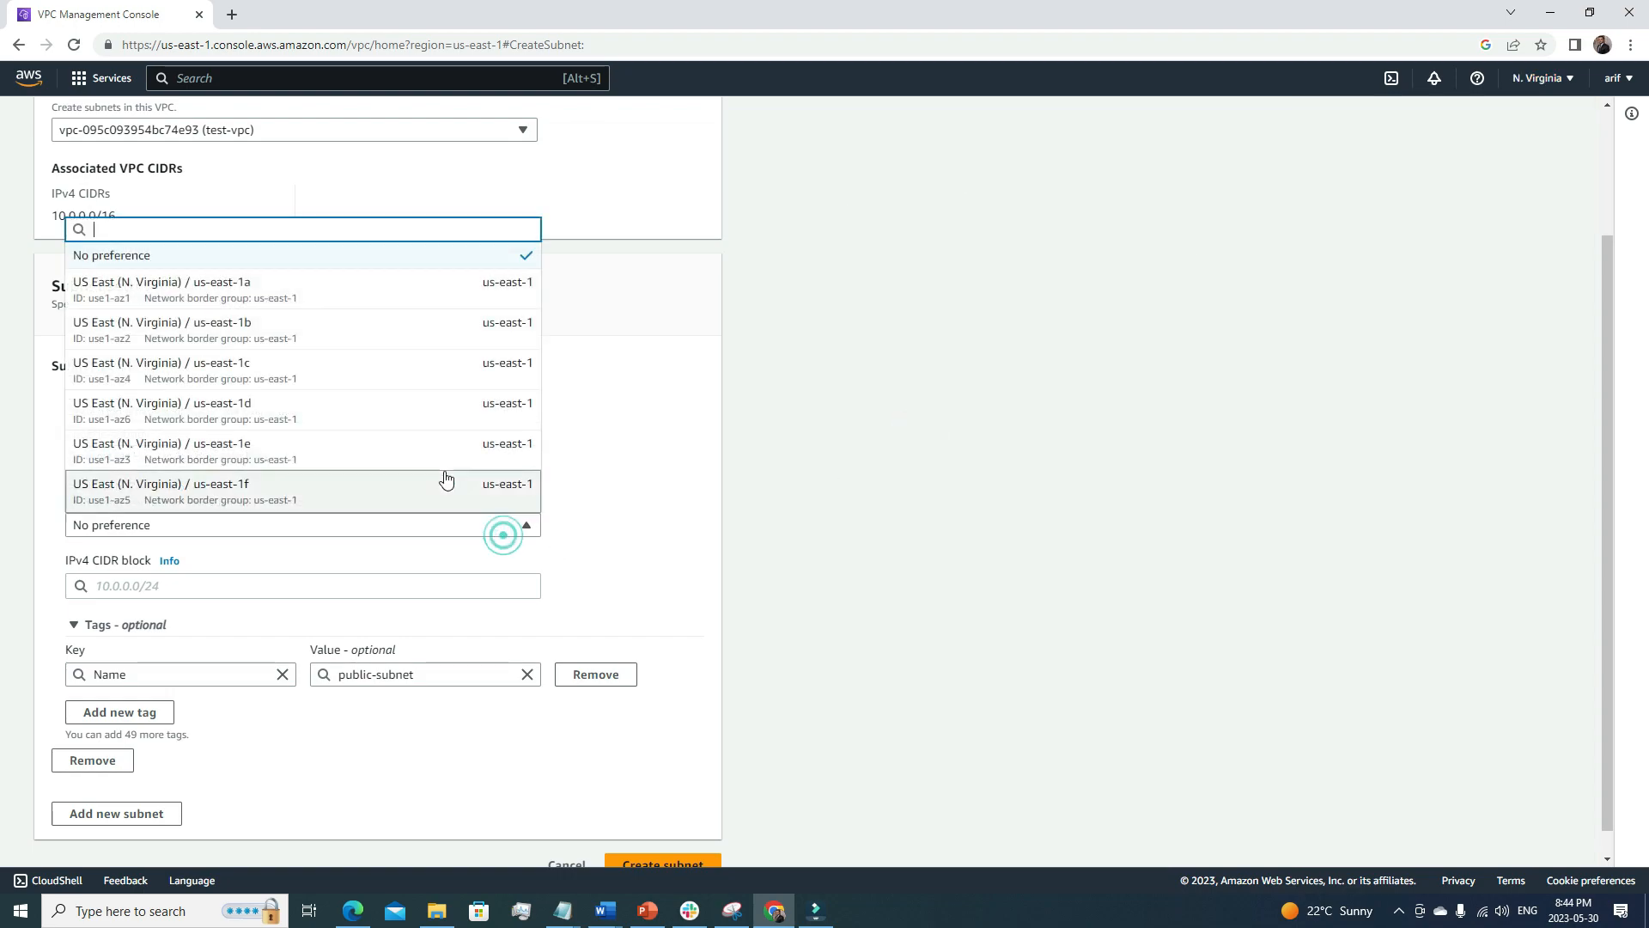
click(335, 295)
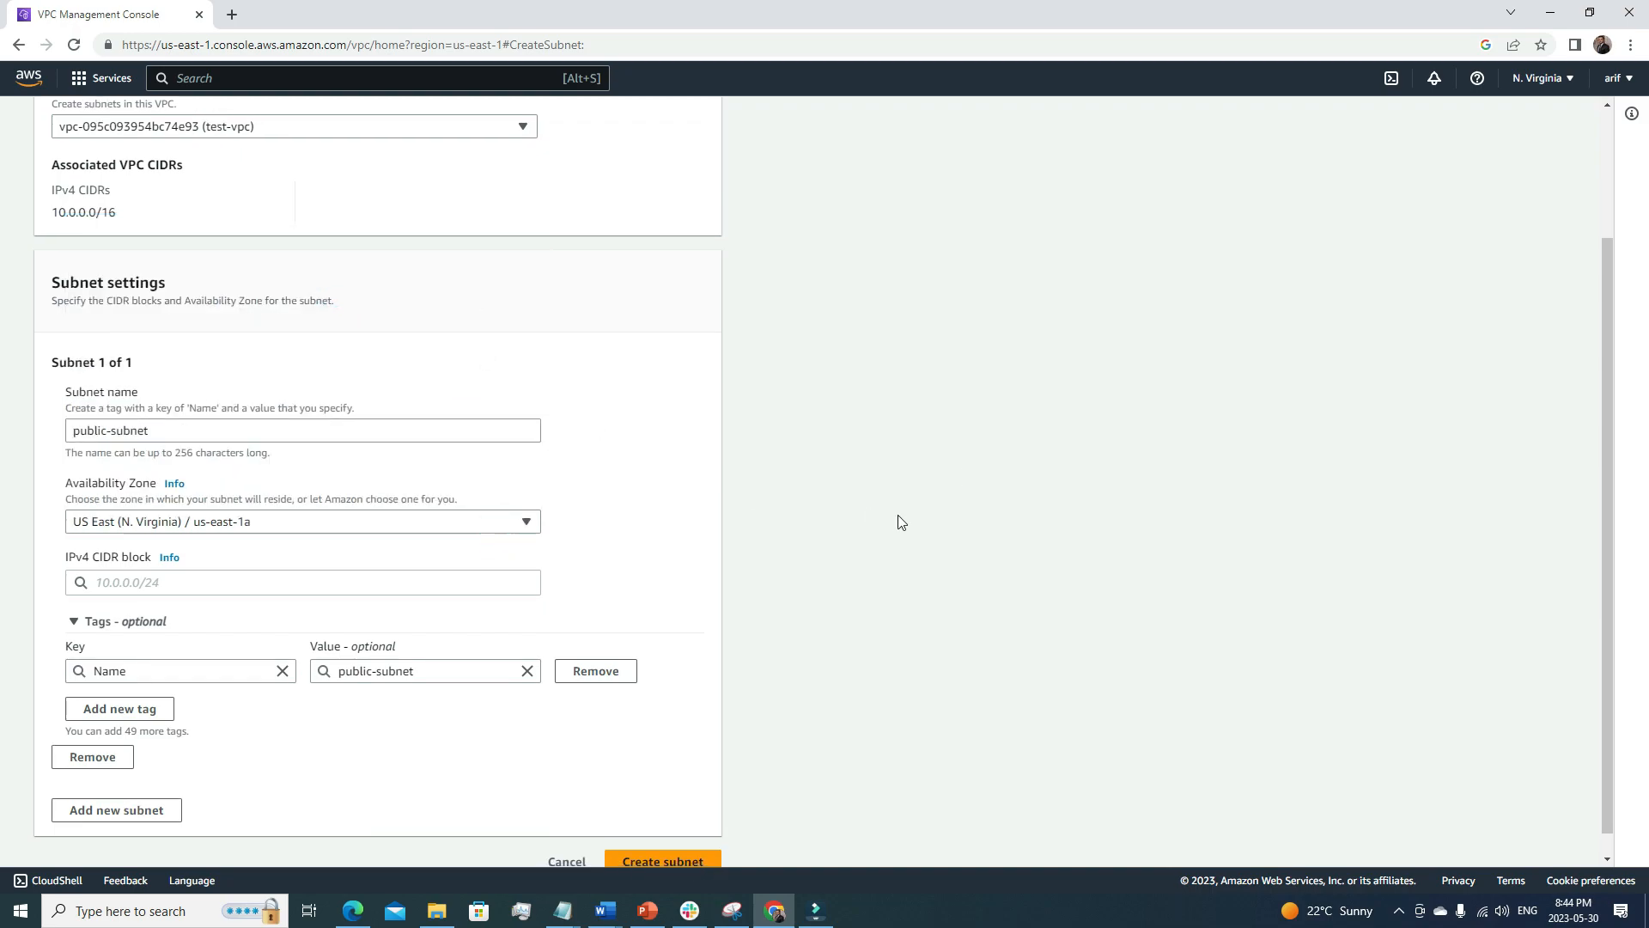
click(144, 557)
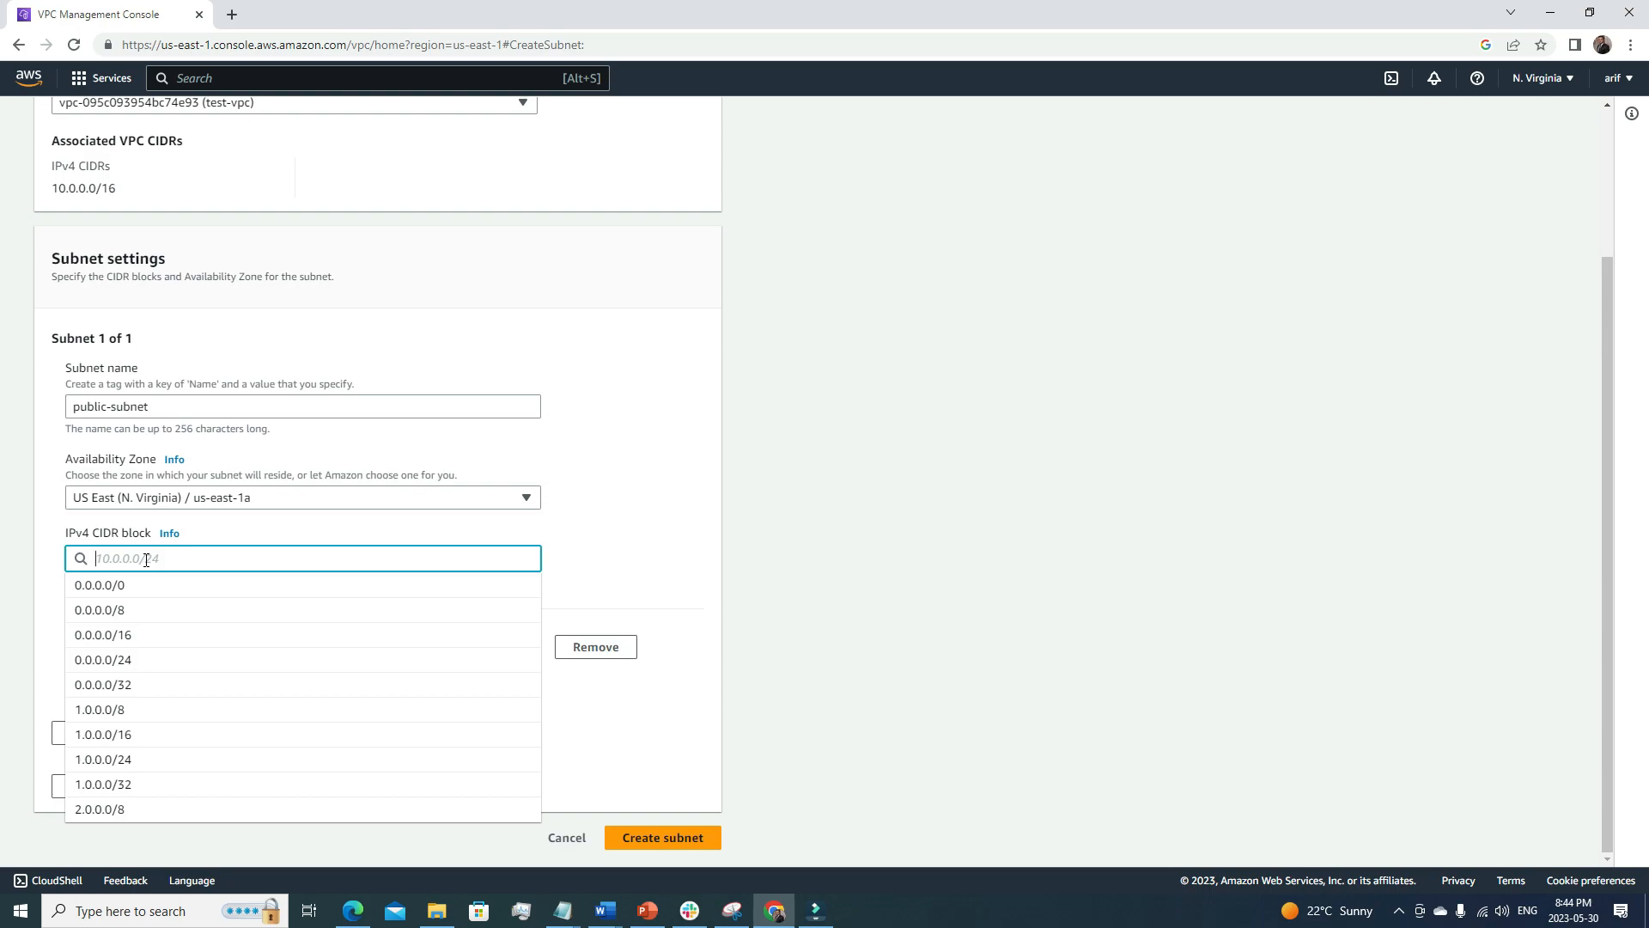
text(10)
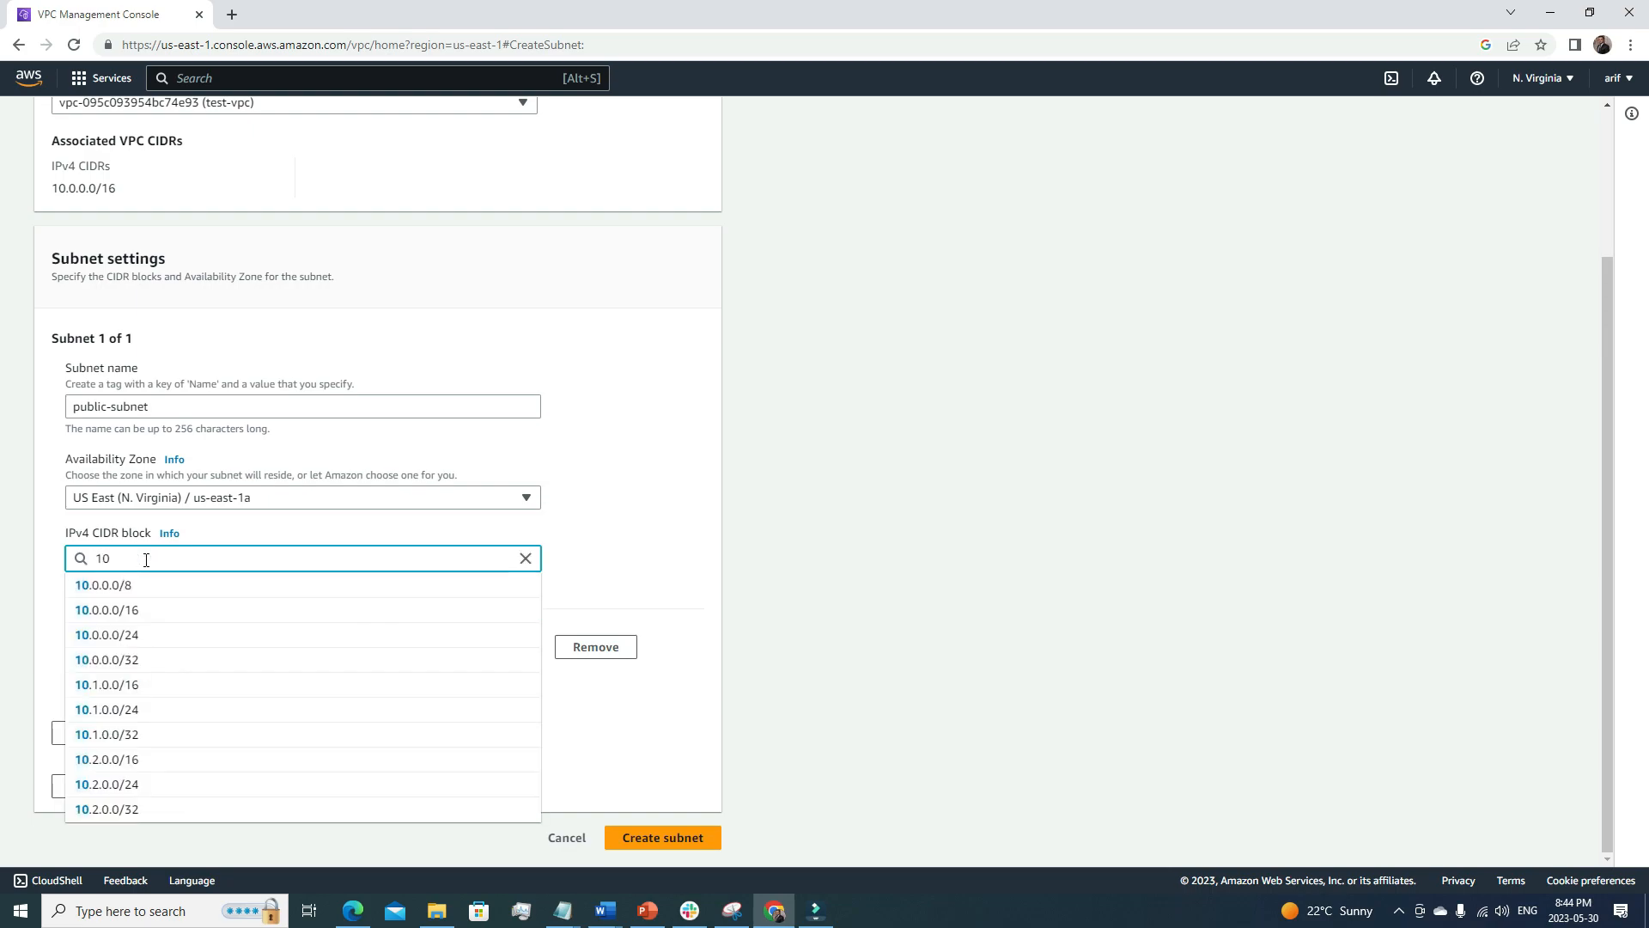
text(.0.)
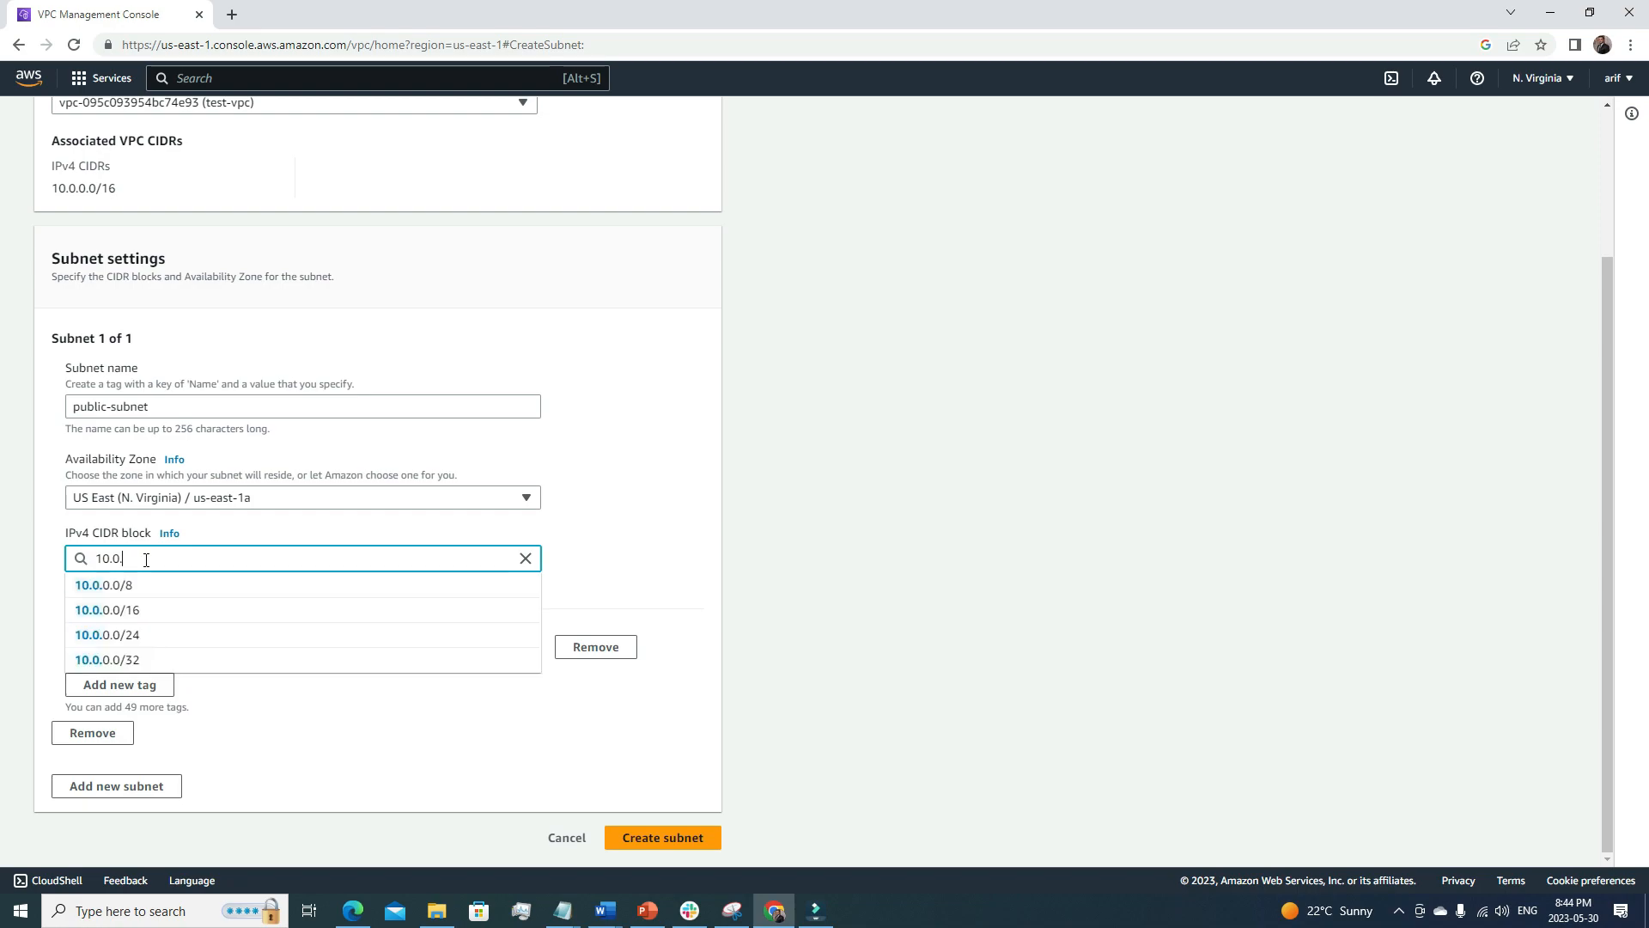
text(0.1)
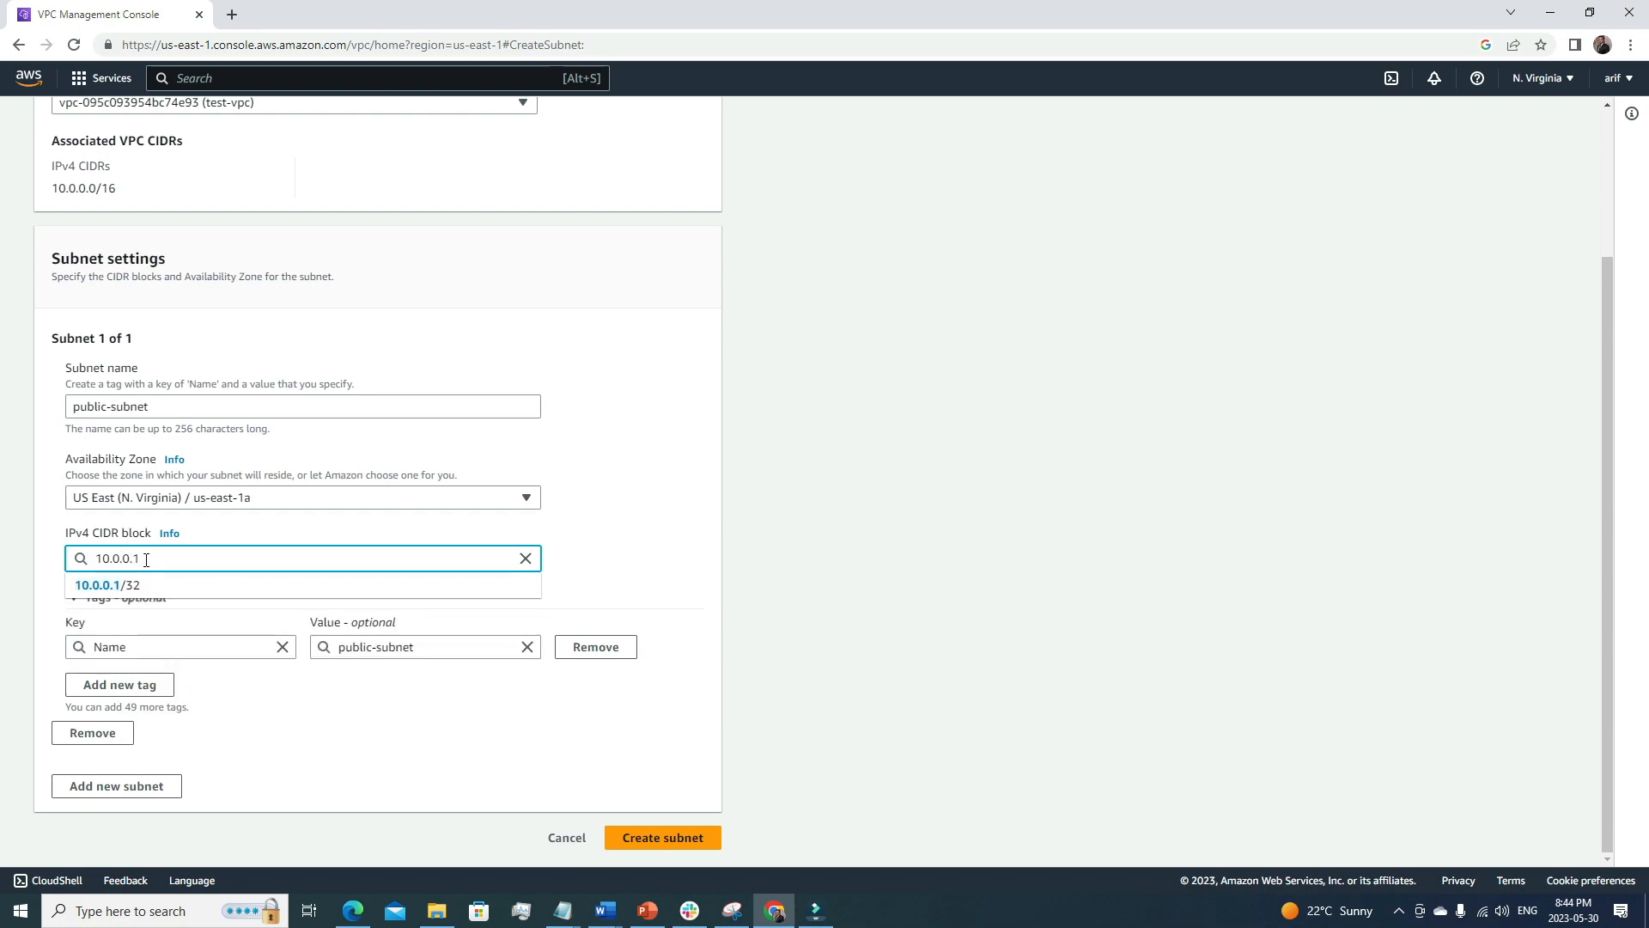
text(/)
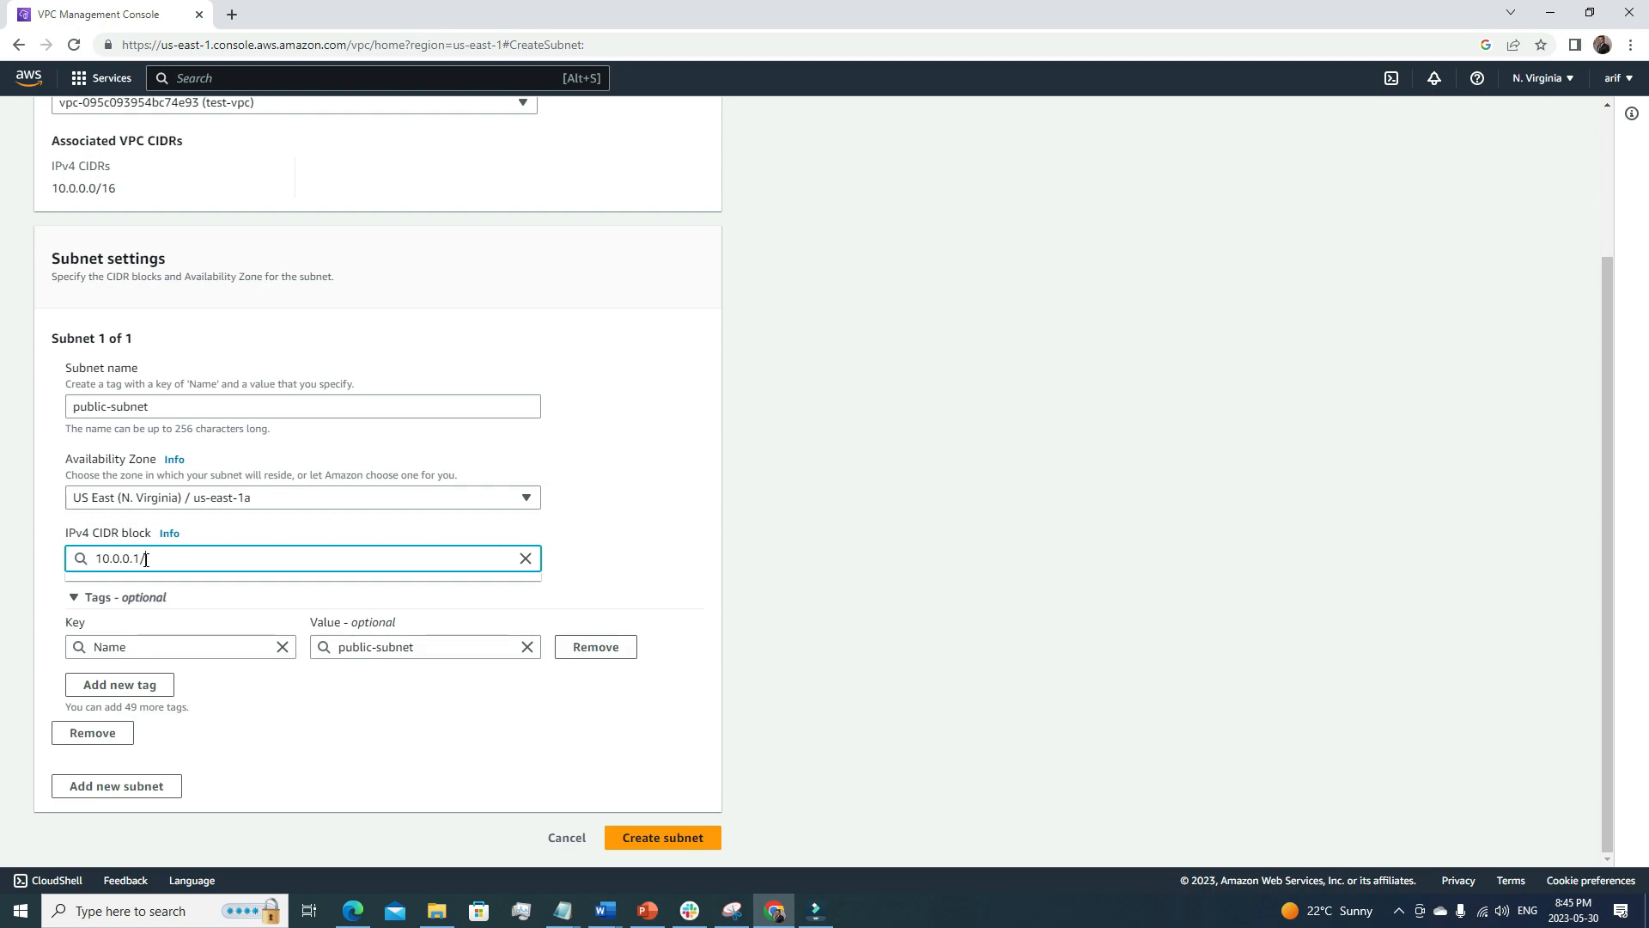
text(24)
click(1173, 617)
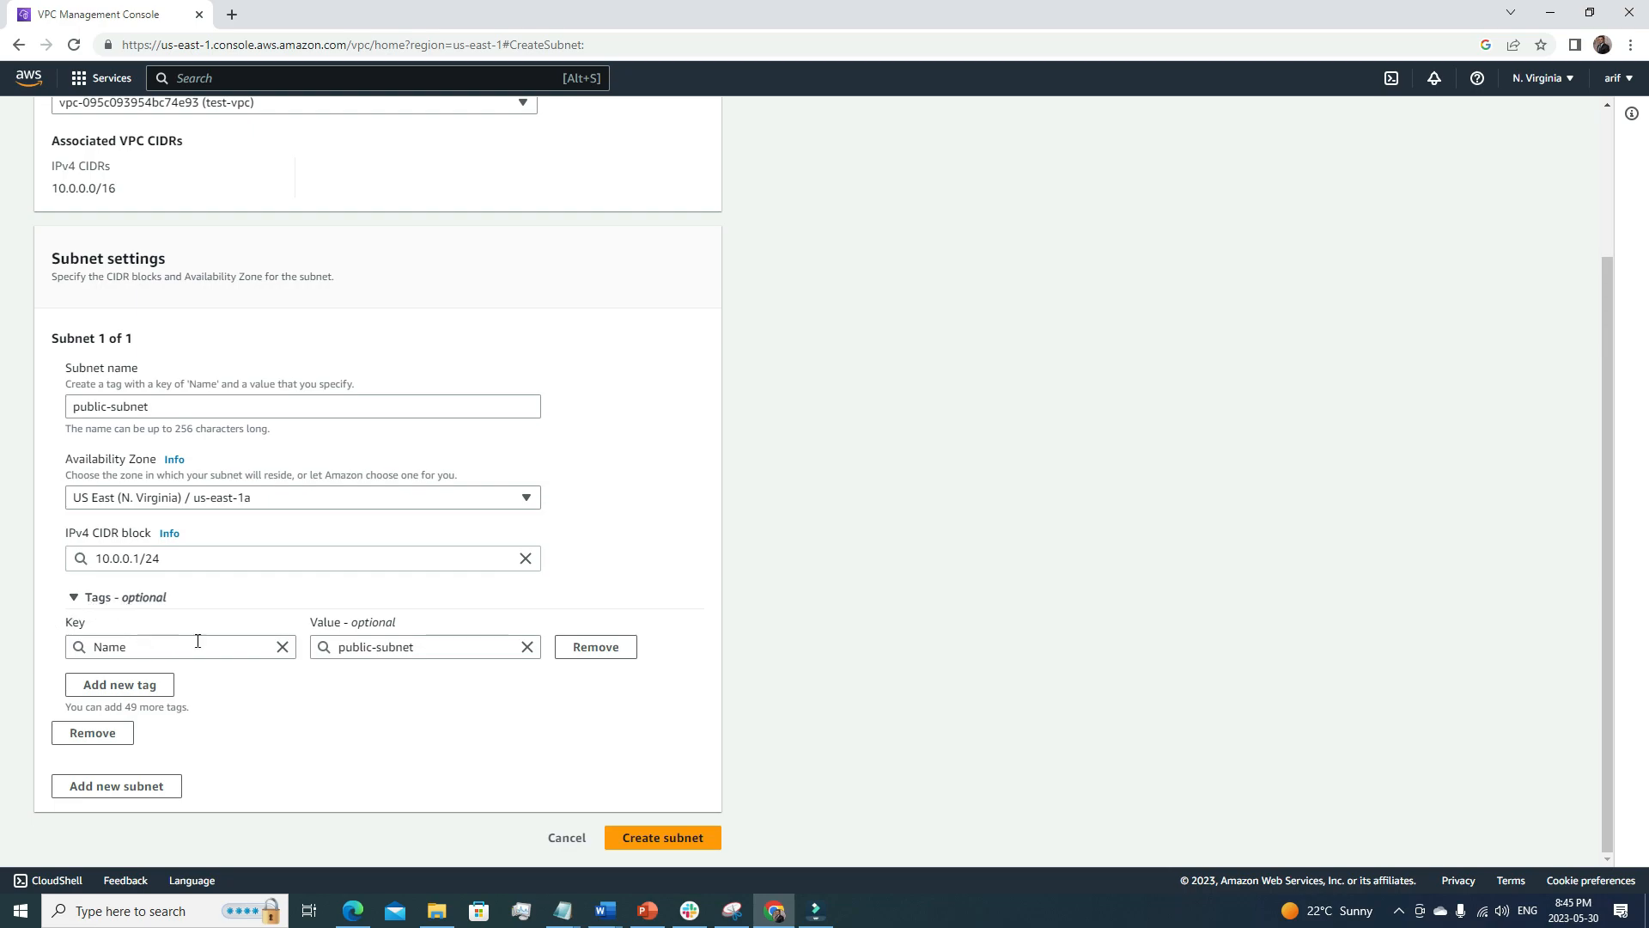
click(694, 839)
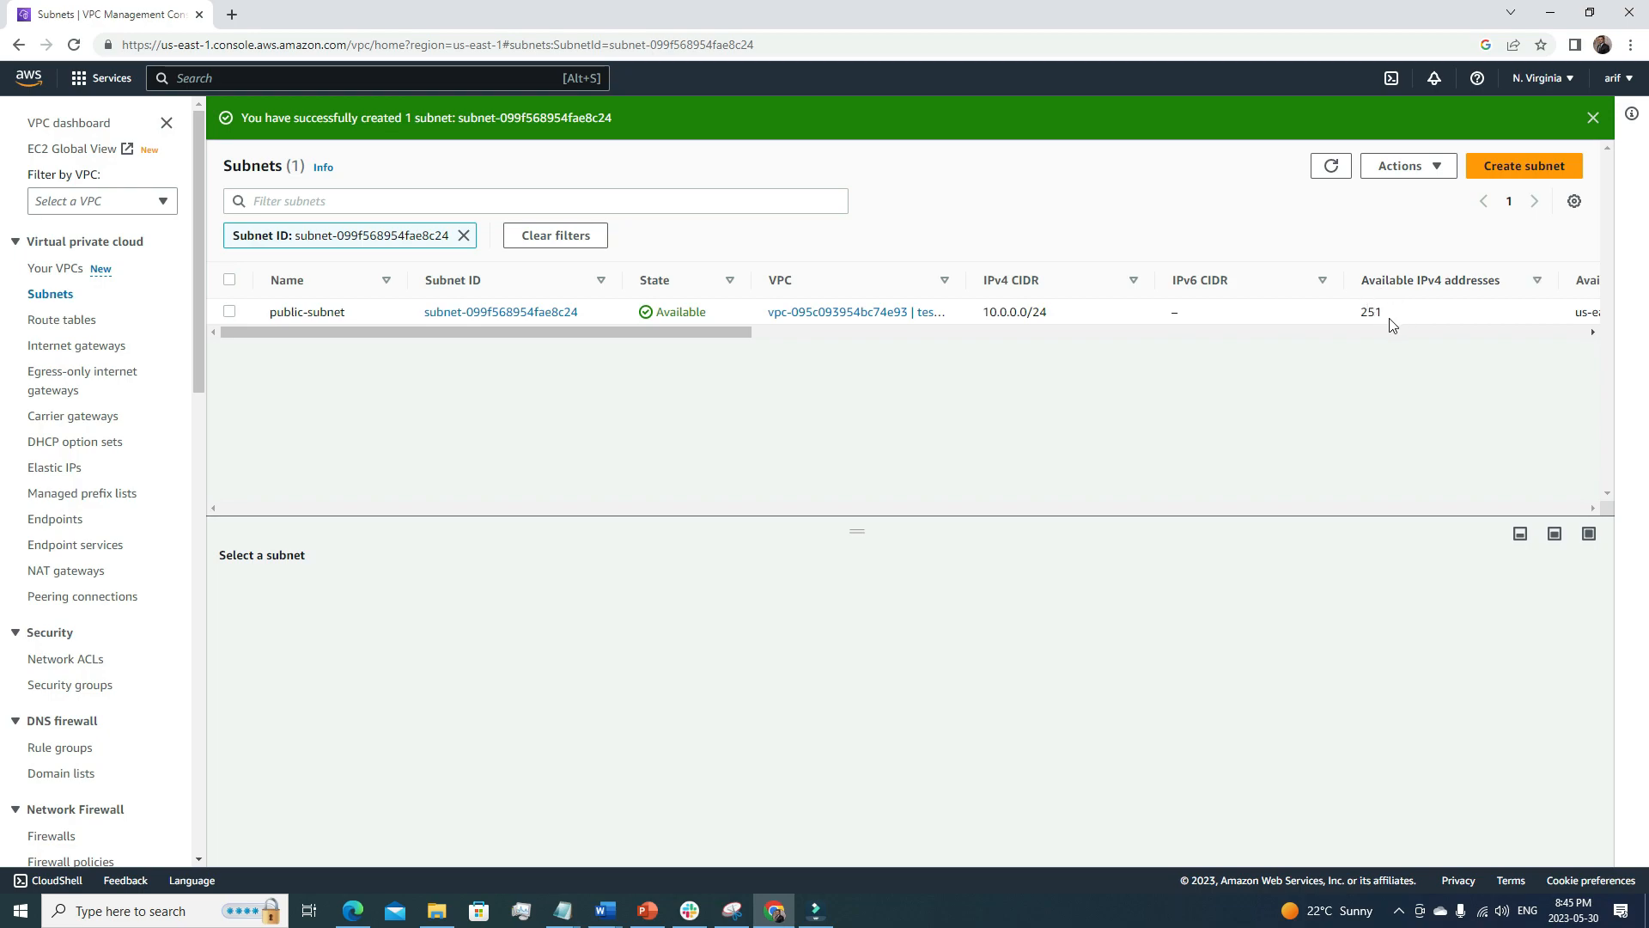
Clear the subnet ID filter, and start creating another subnet with test-vpc as its VPC.
click(464, 236)
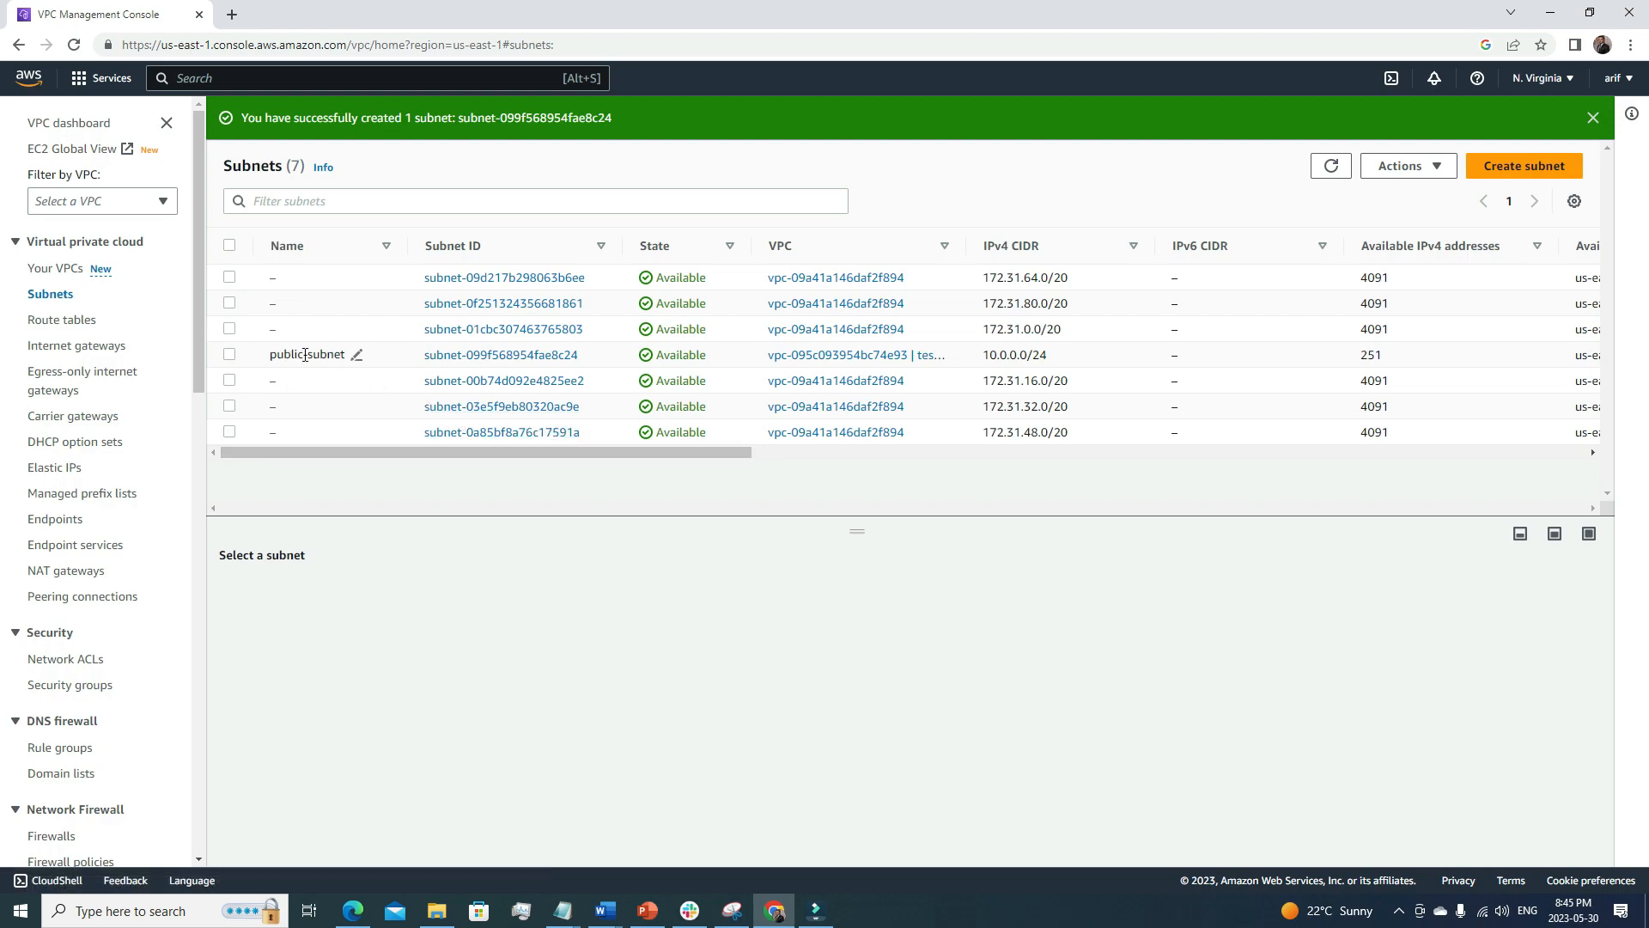
click(1507, 172)
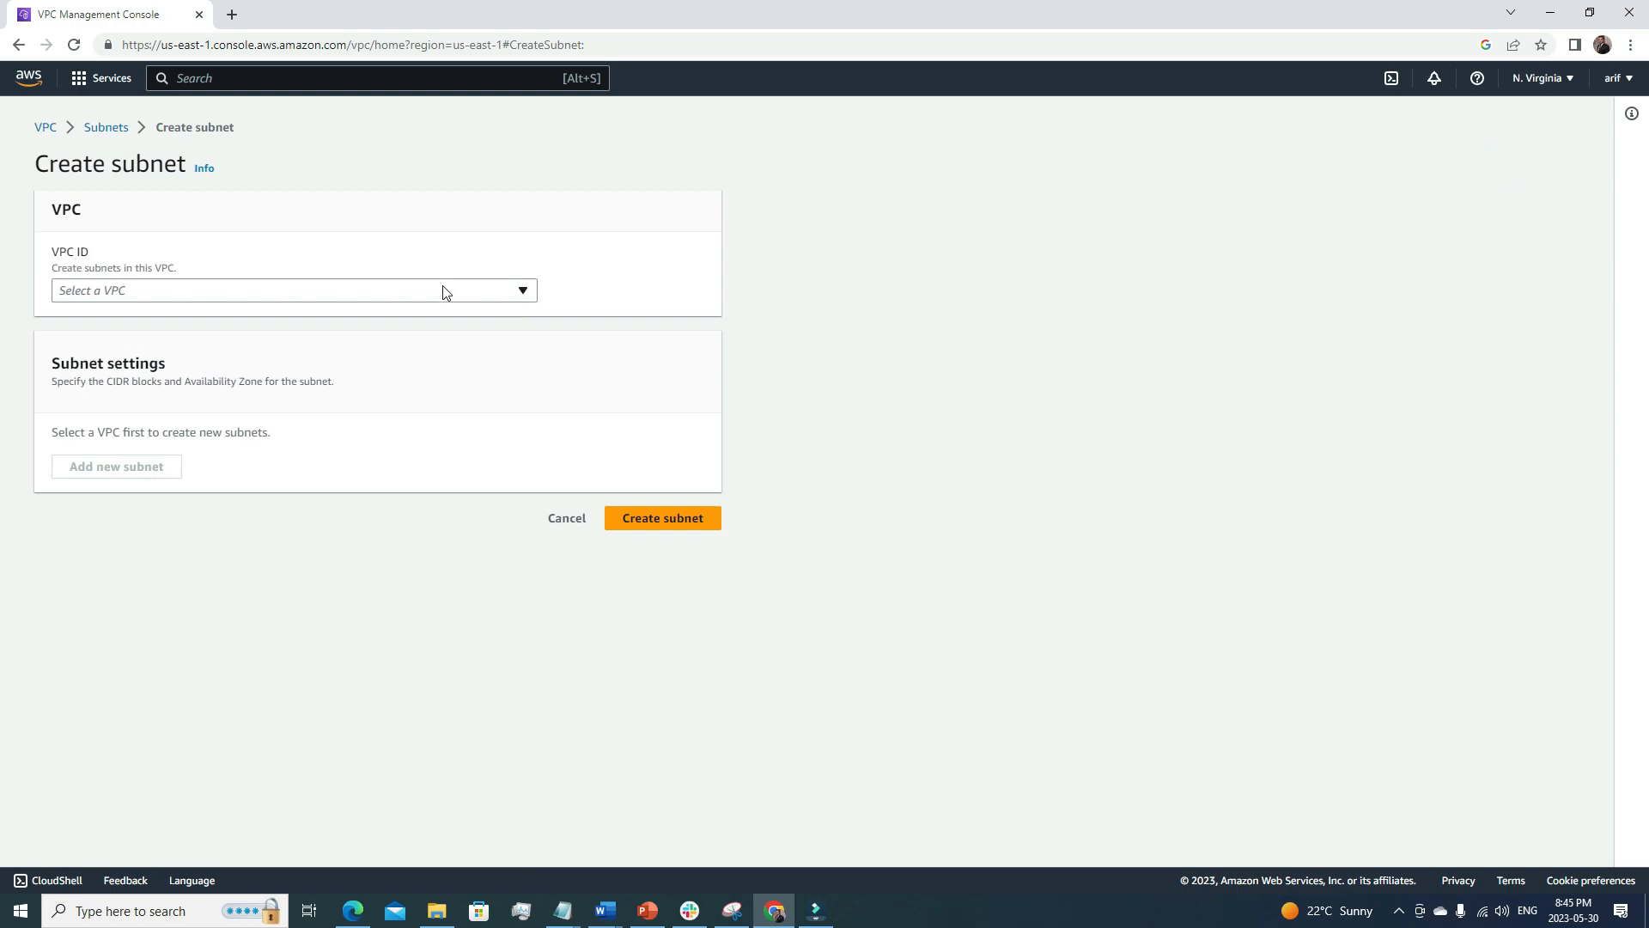
click(445, 292)
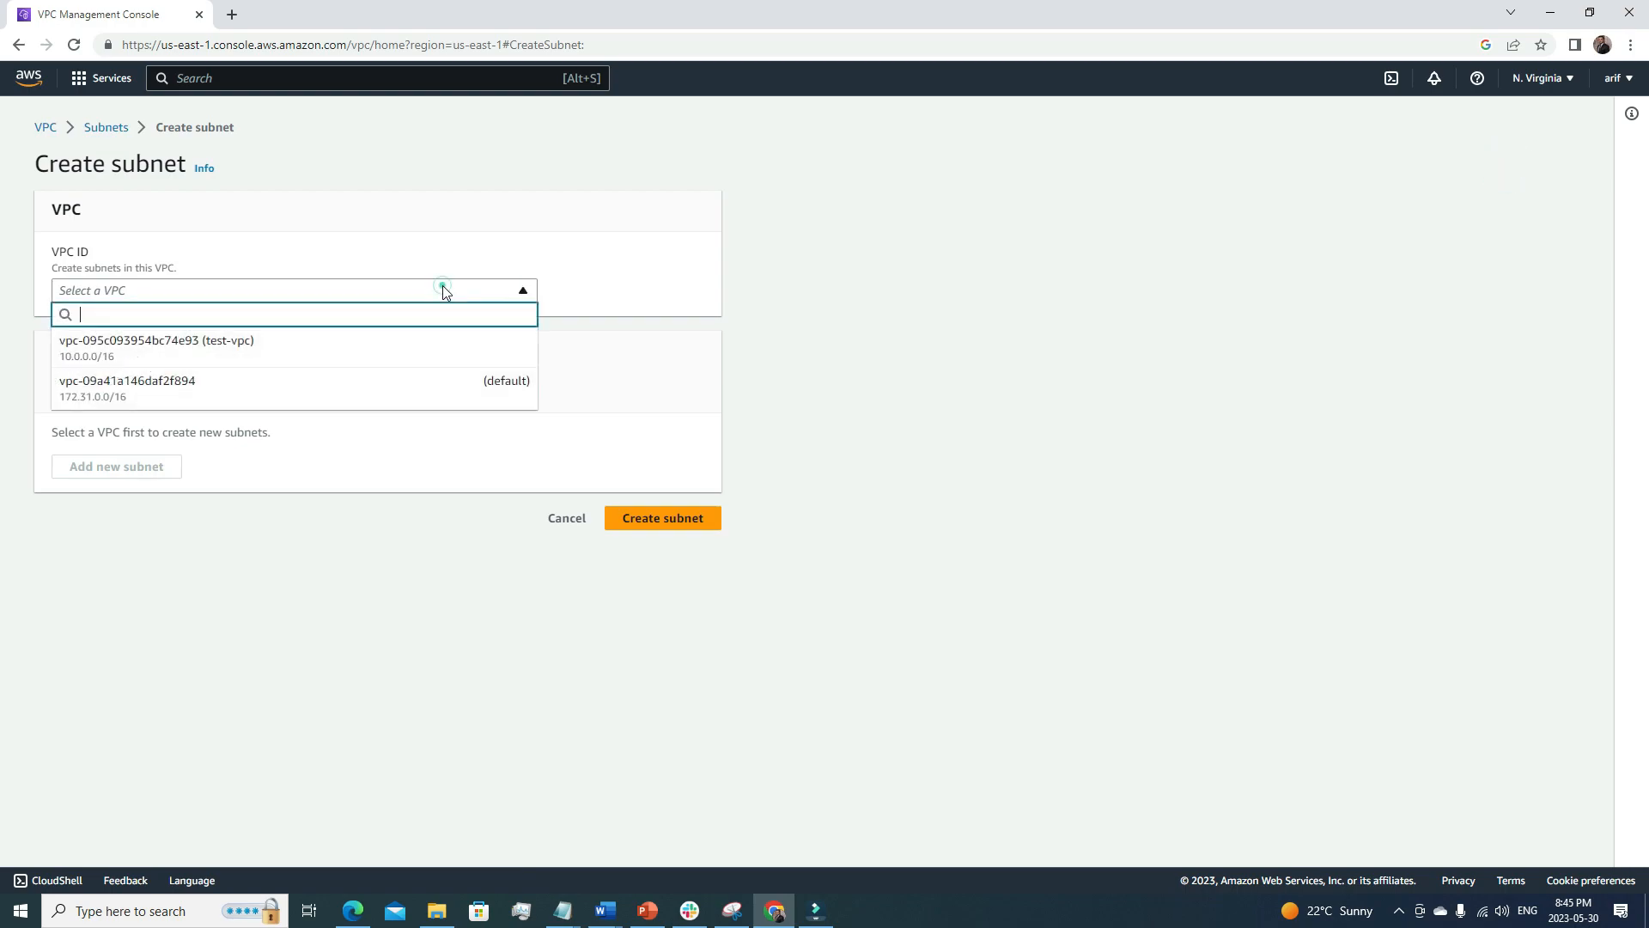
click(372, 347)
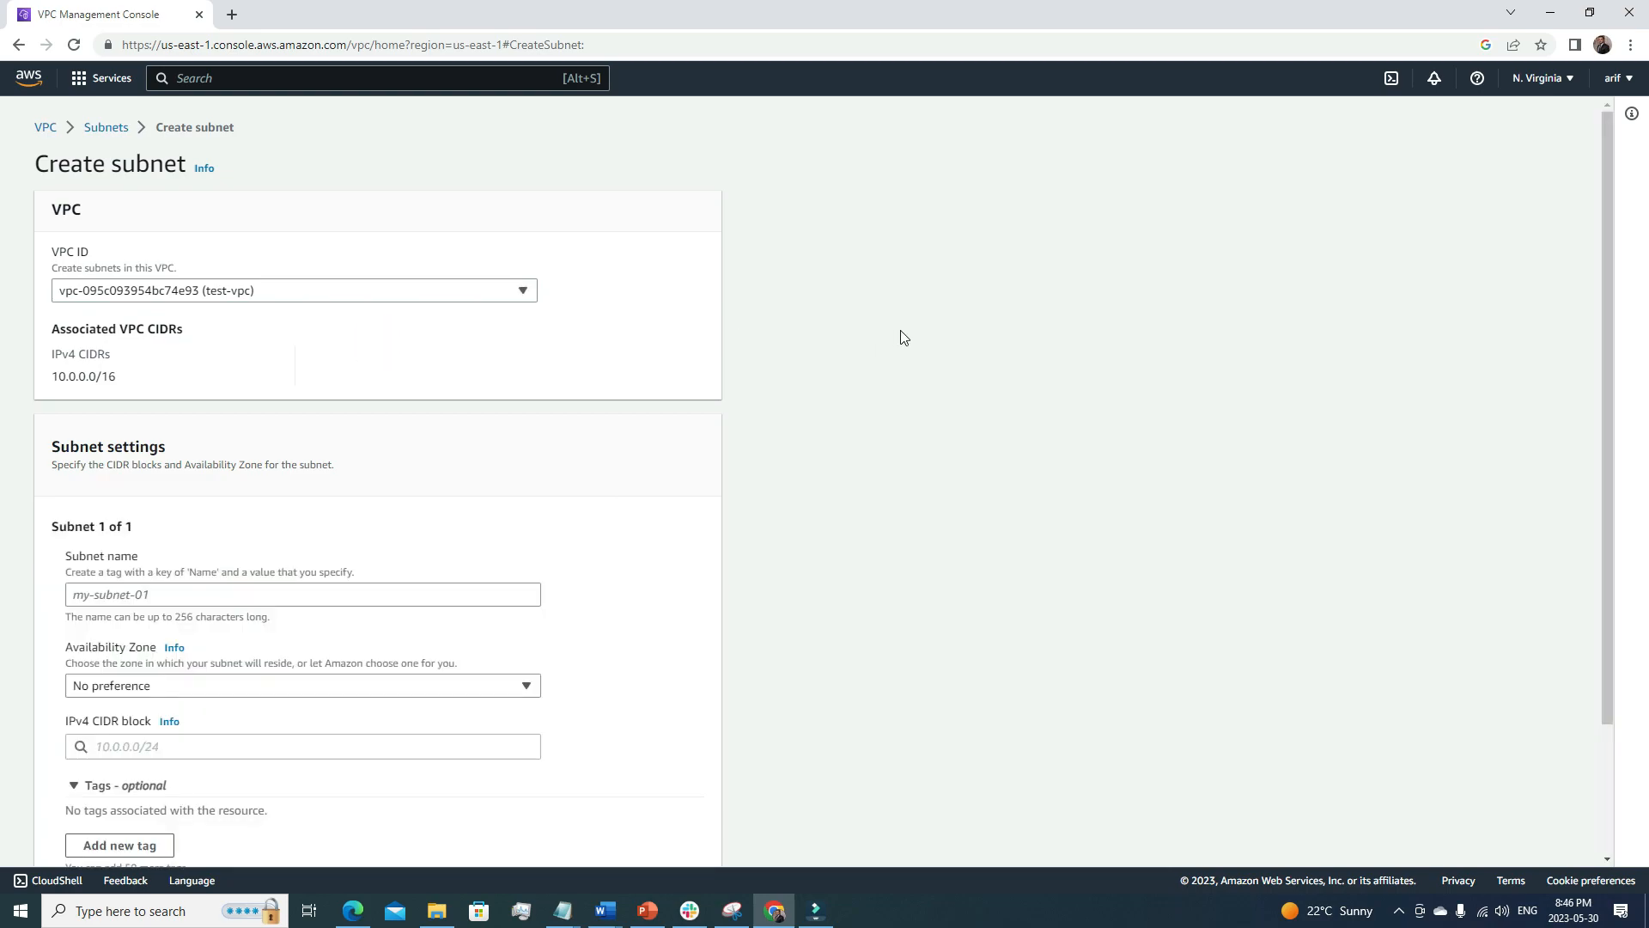
Name the second subnet private-subnet and set its availability zone to us-east-1b.
scroll(891, 430, down, 3)
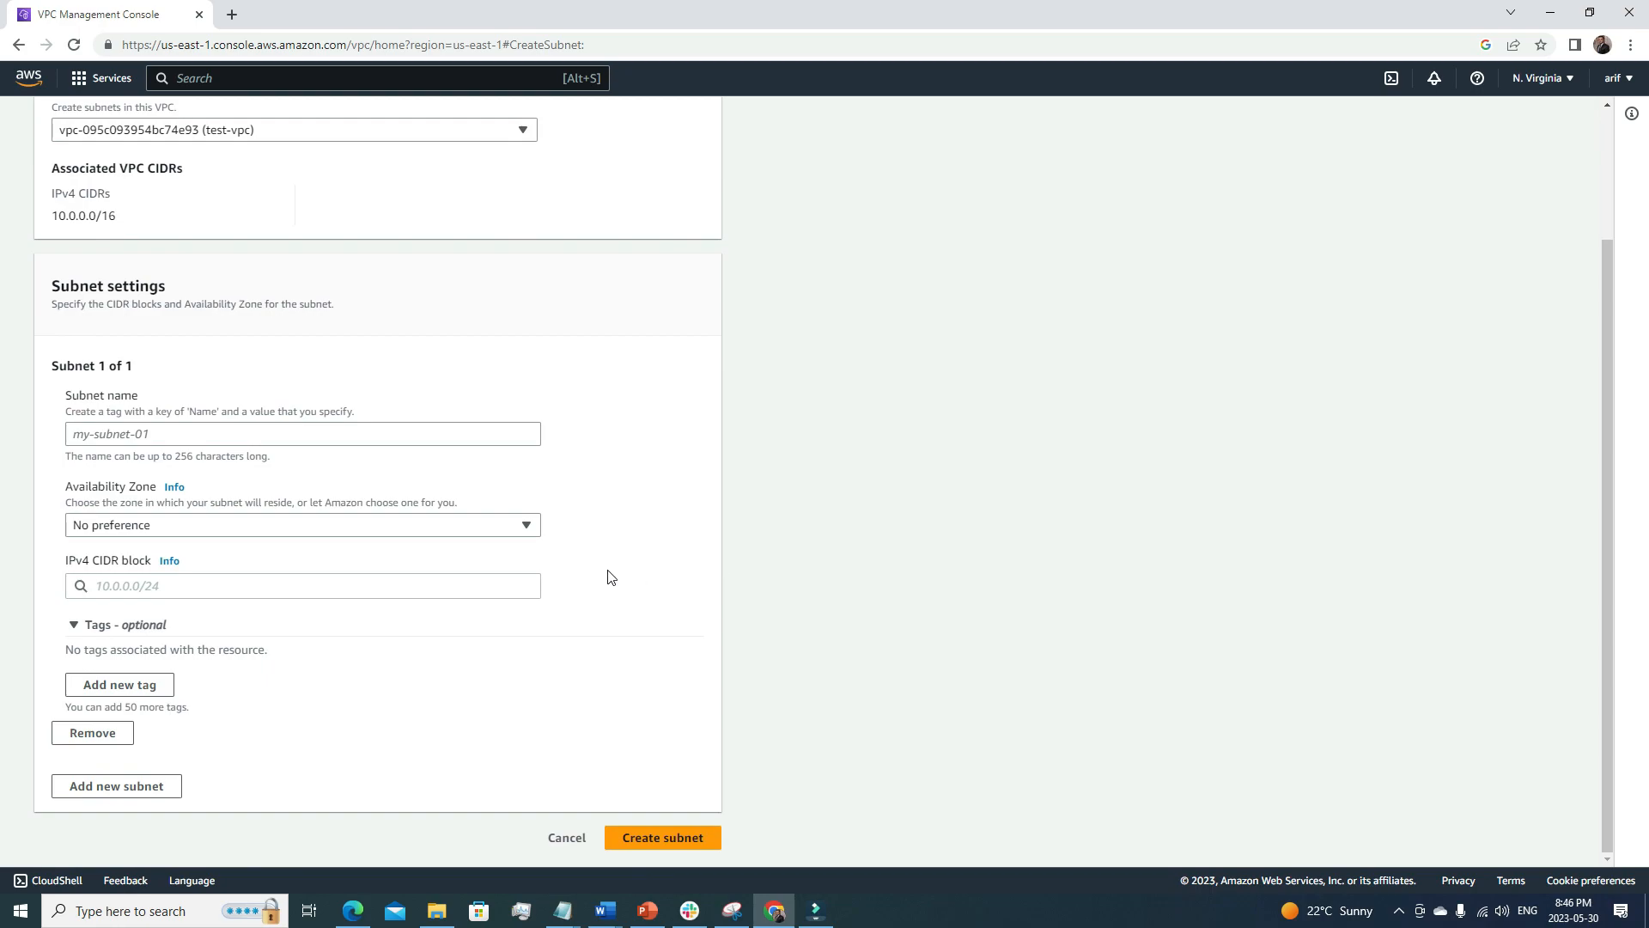
click(233, 426)
text(p)
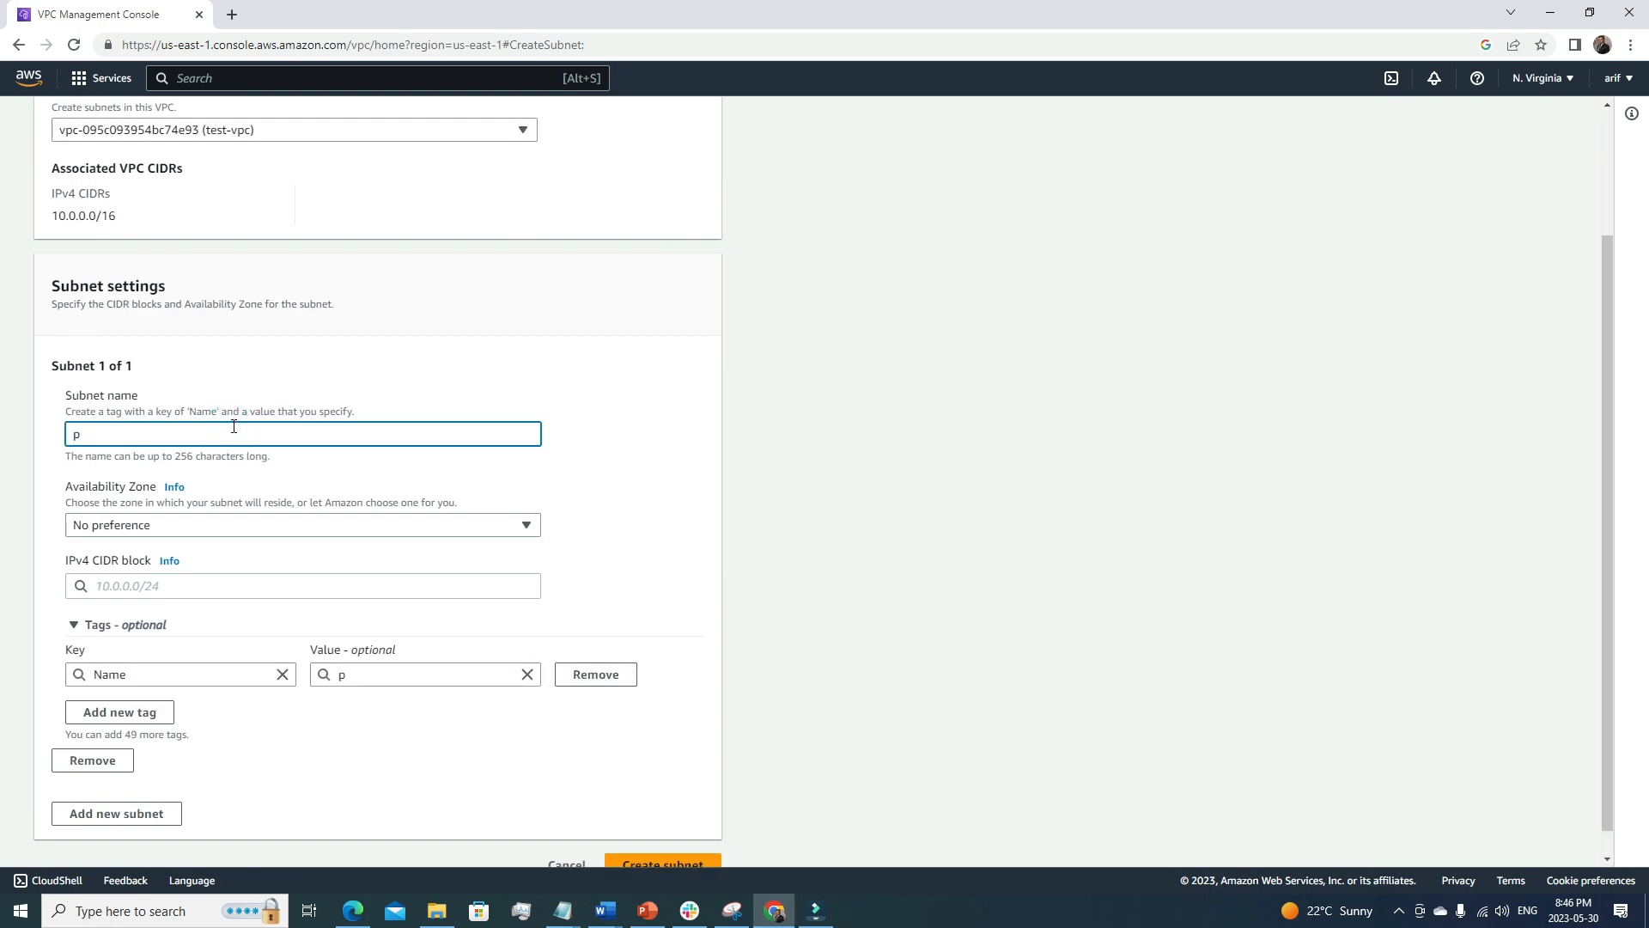
text(rivate-subnet)
click(244, 524)
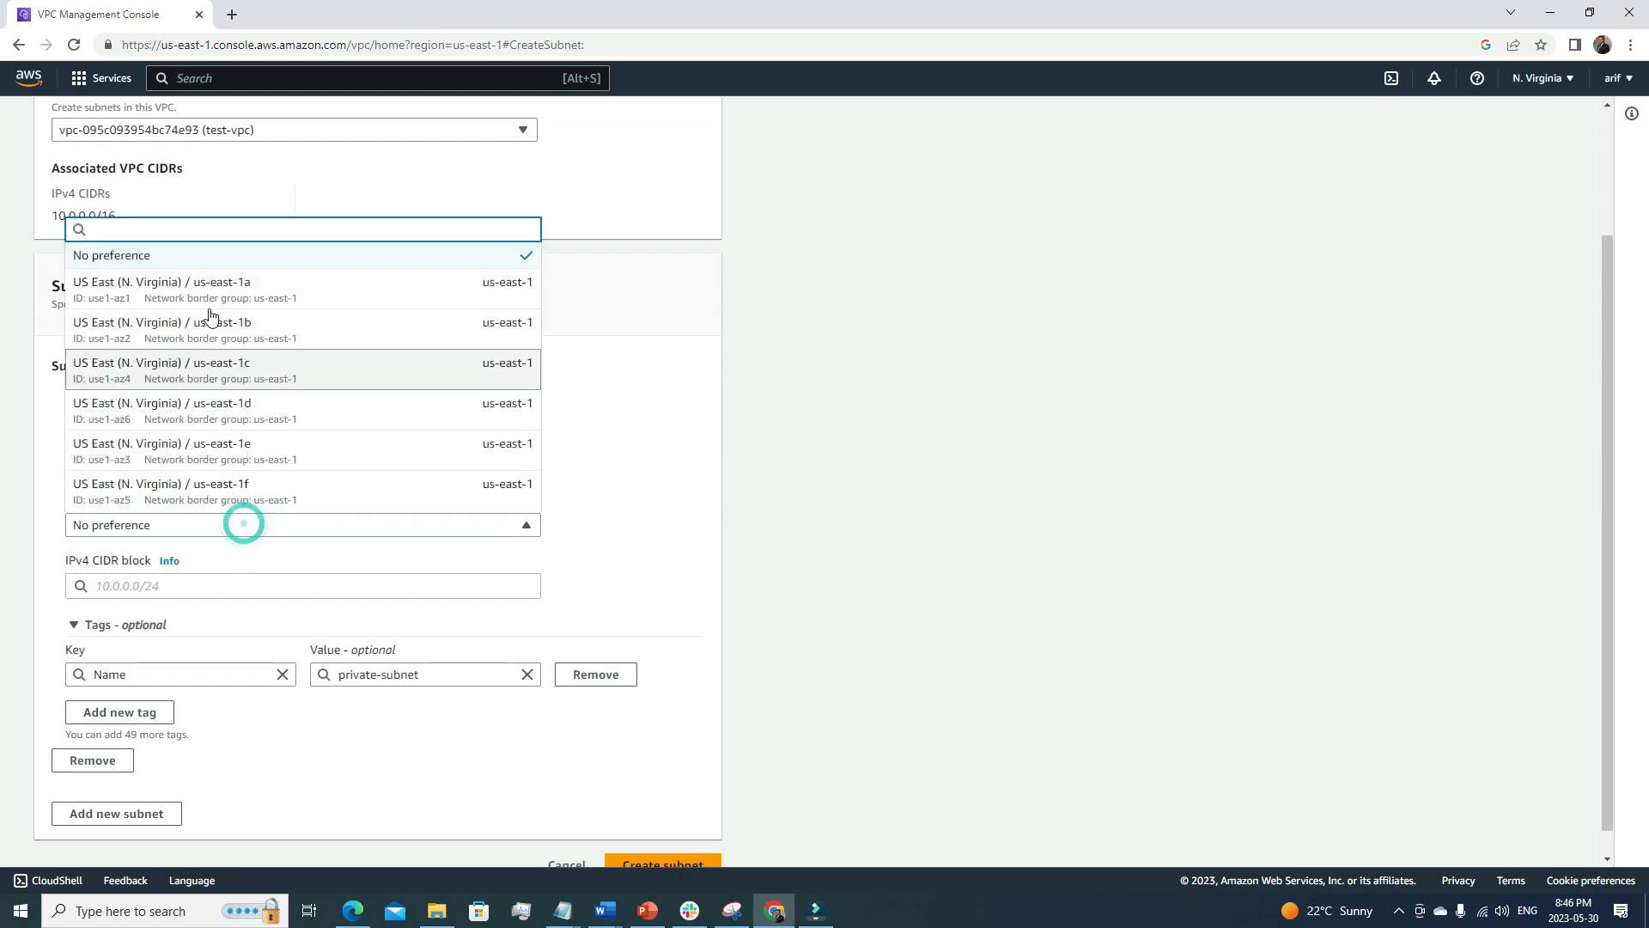
click(264, 328)
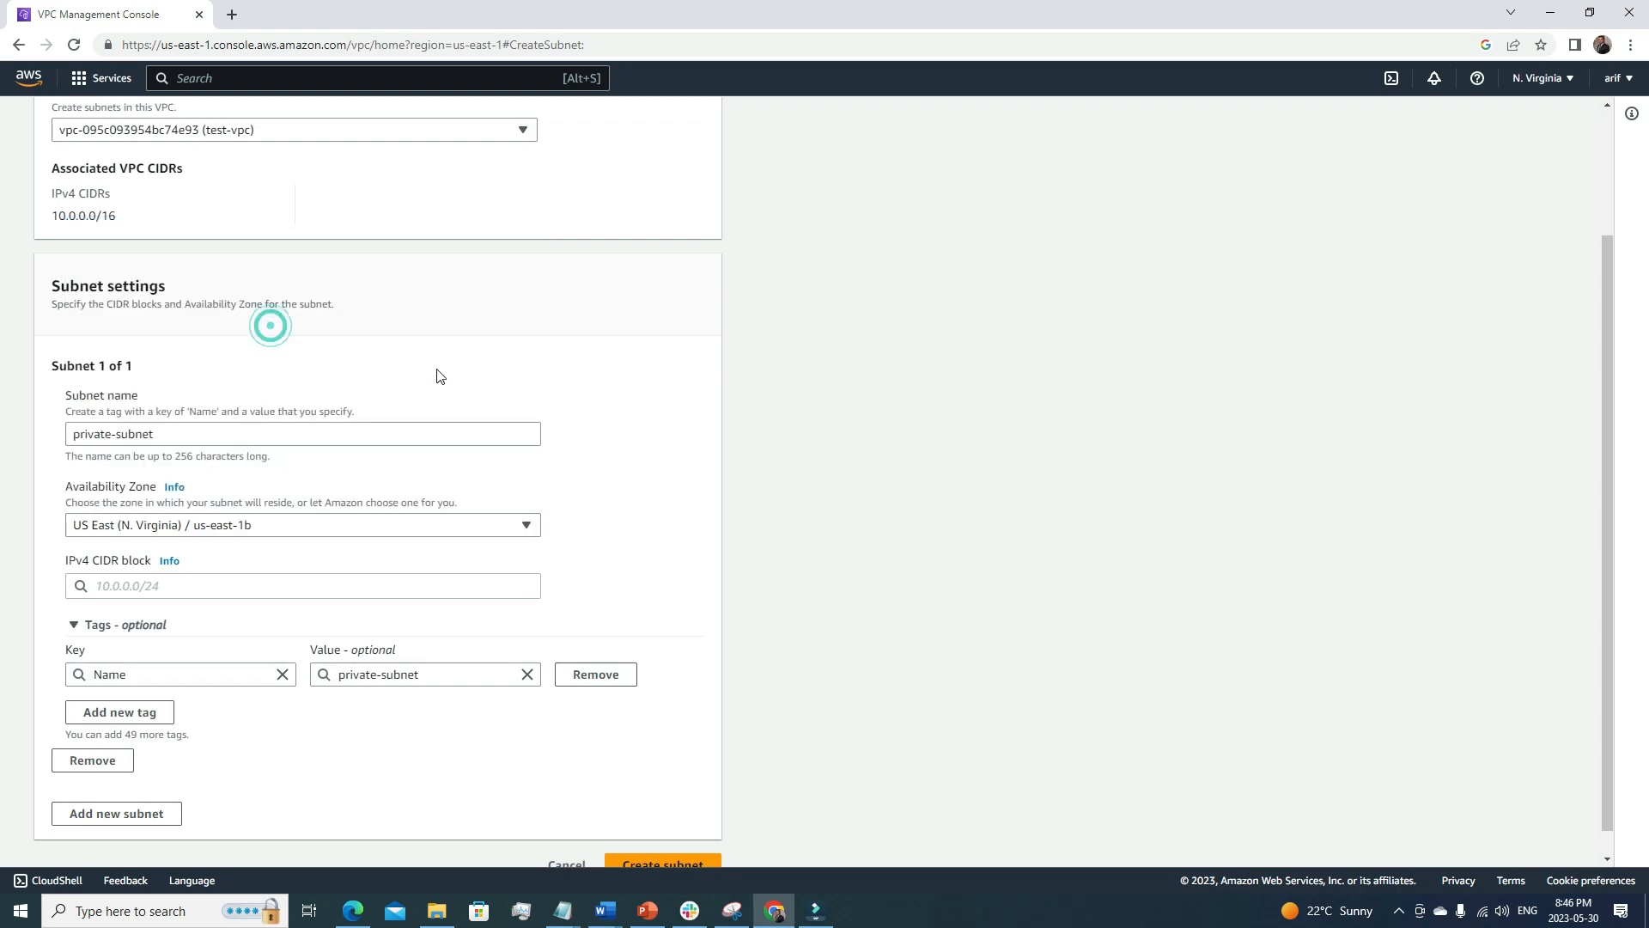
Enter 10.0.0.2/24 as private-subnet's IPv4 CIDR block and try to create the subnet.
scroll(855, 583, down, 1)
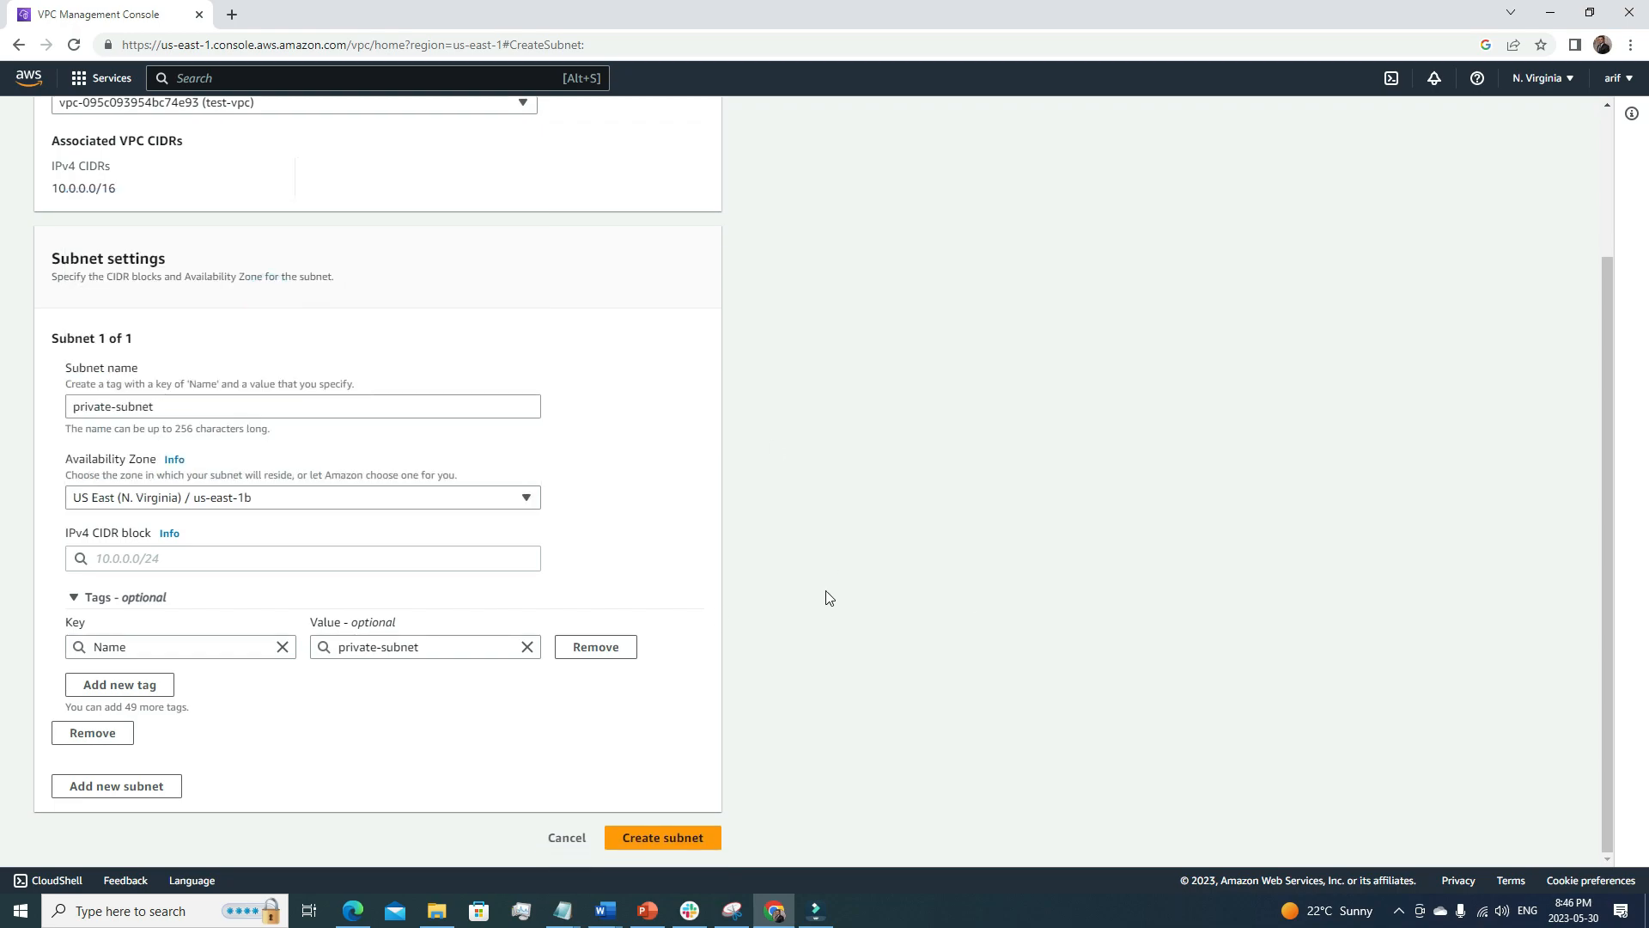
click(88, 559)
text(10)
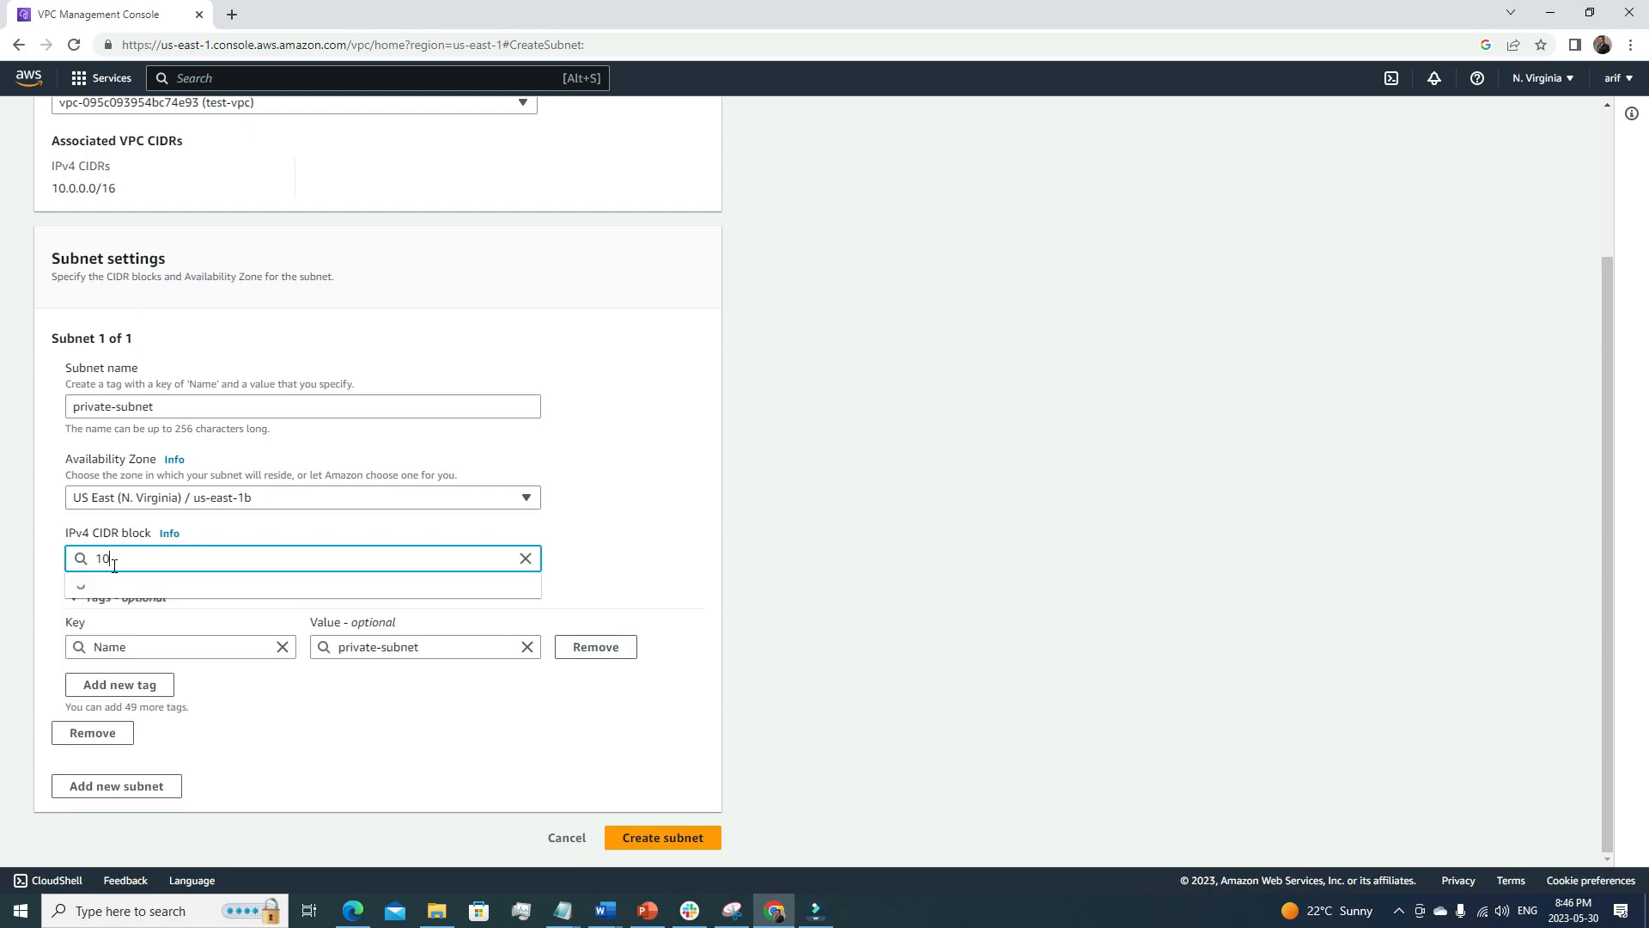
text(.0.0.)
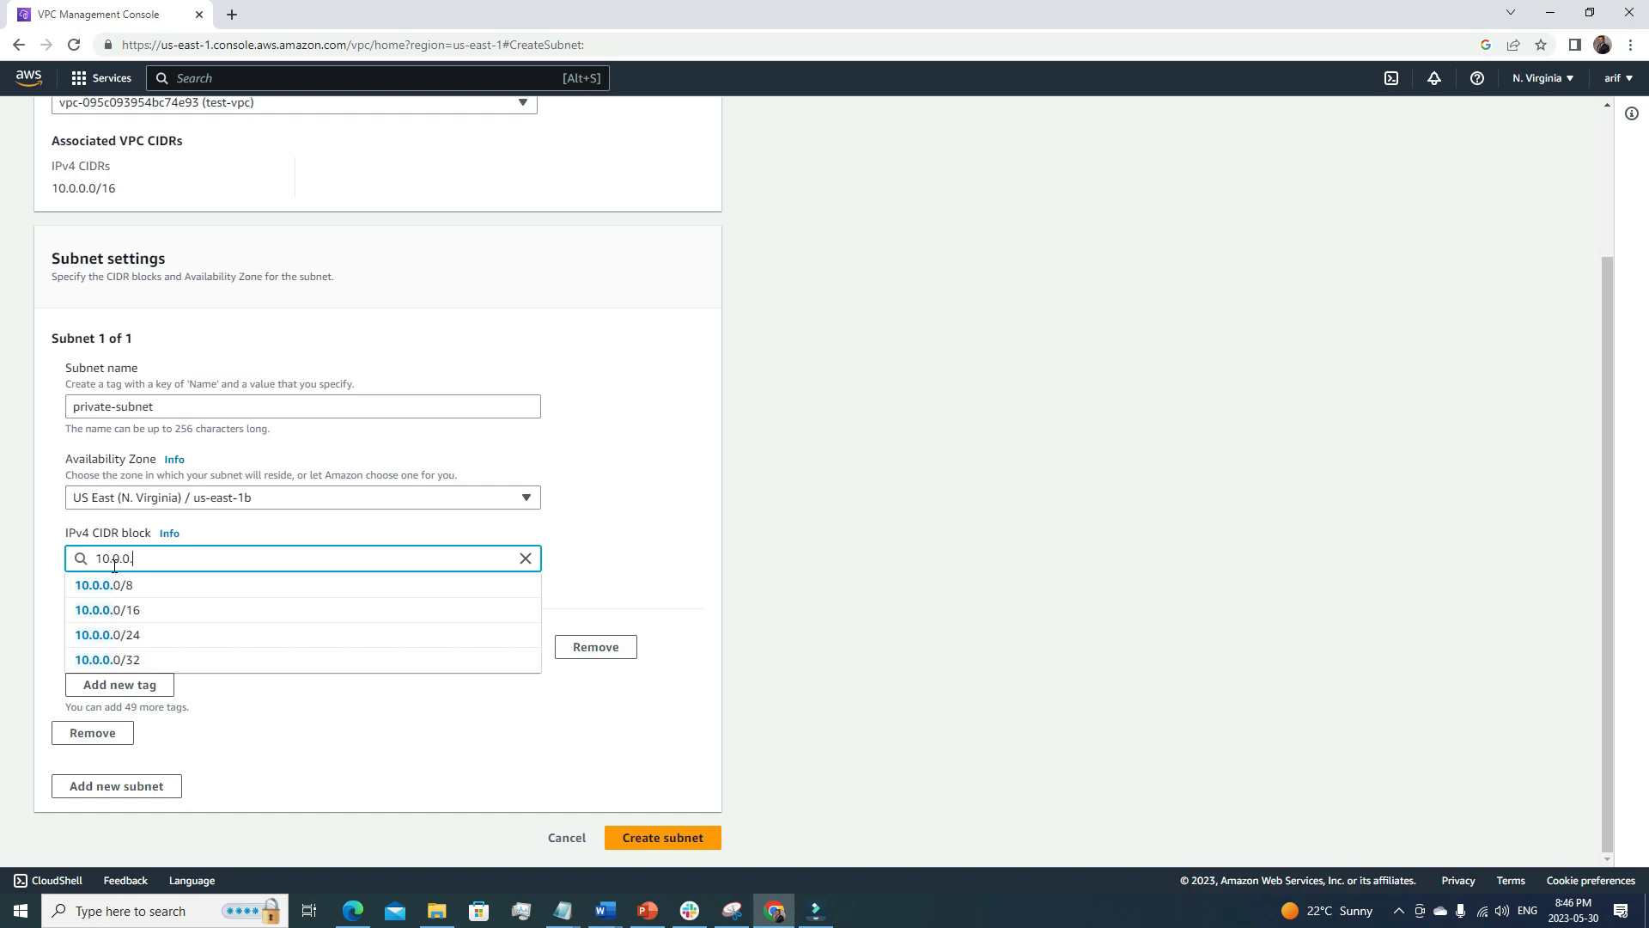
text(2)
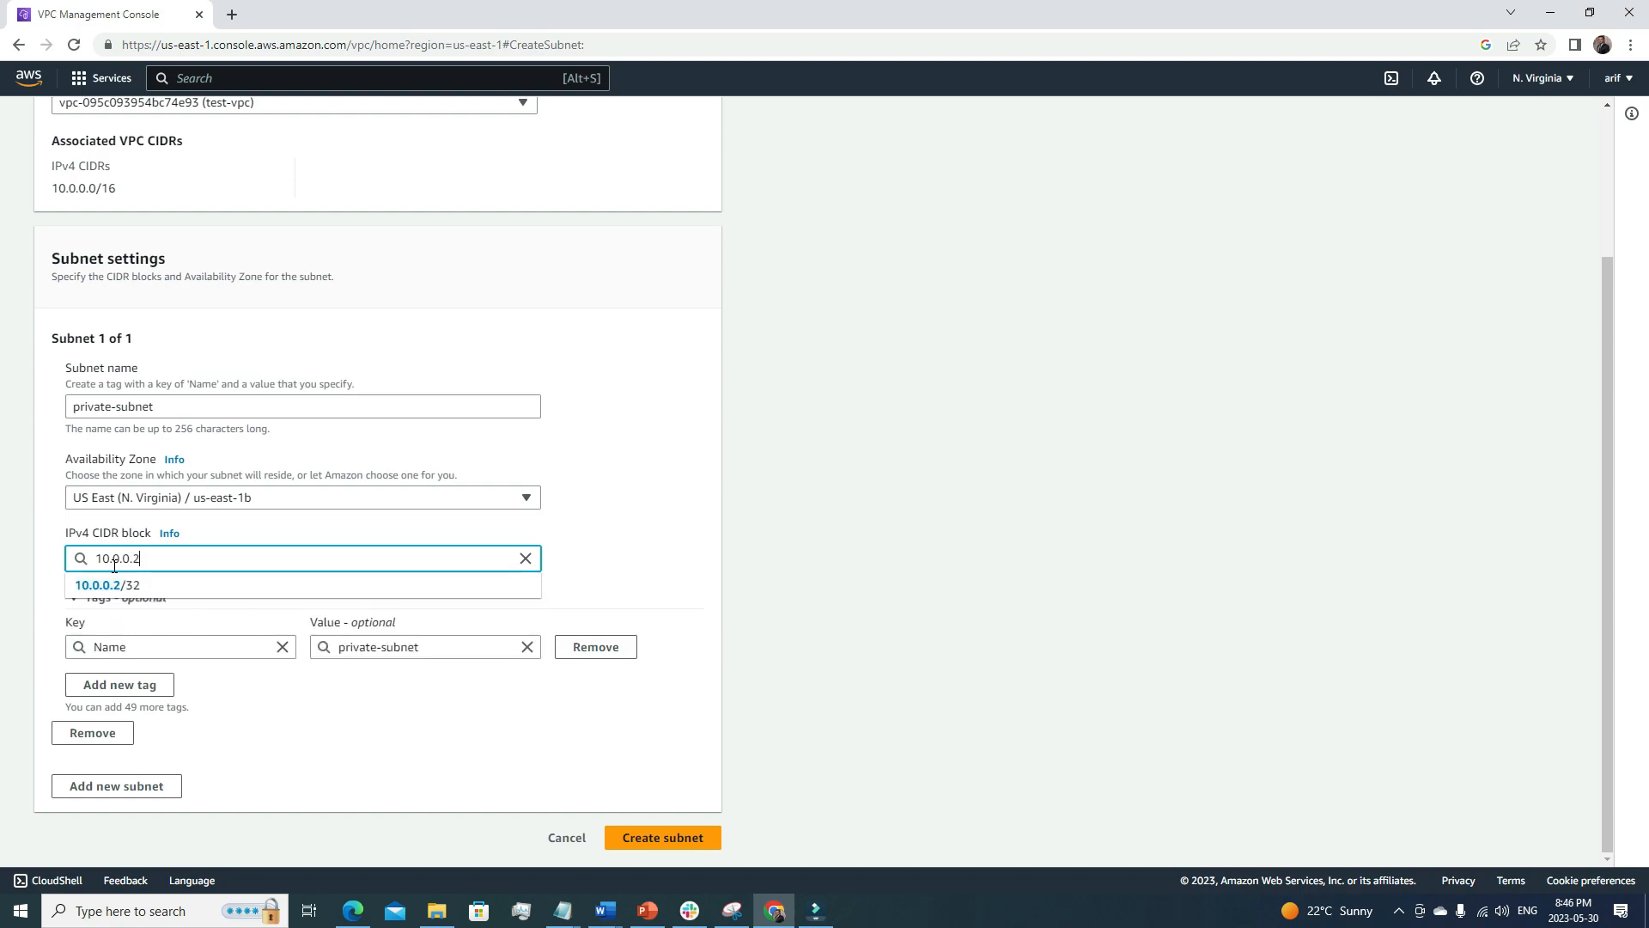
text(/24)
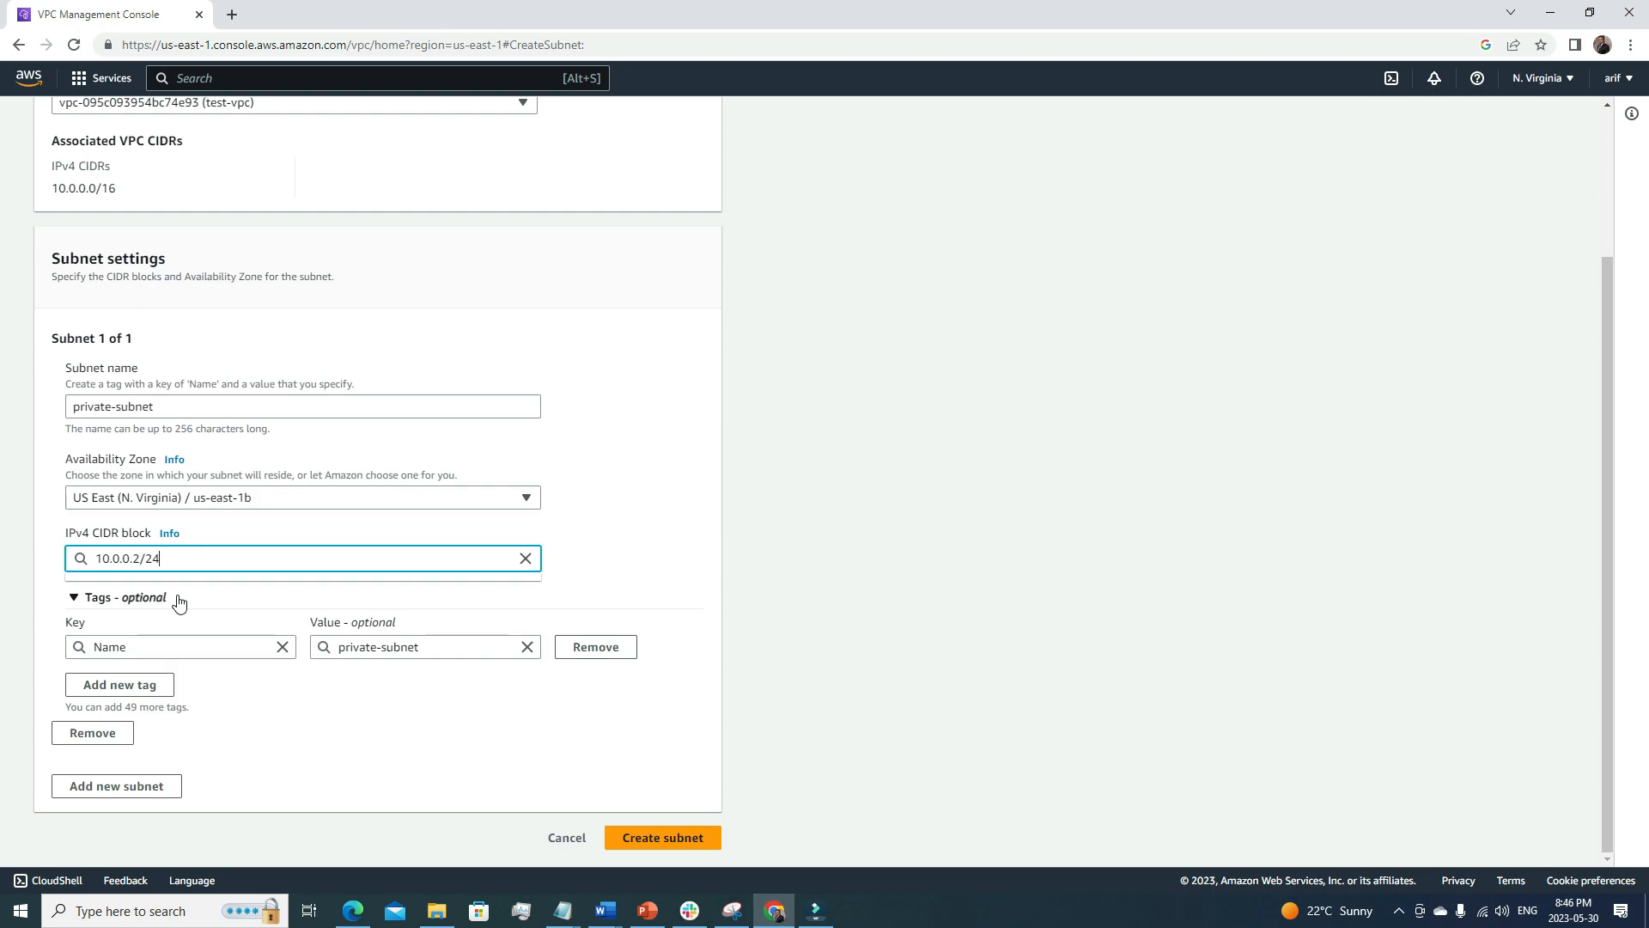
click(837, 589)
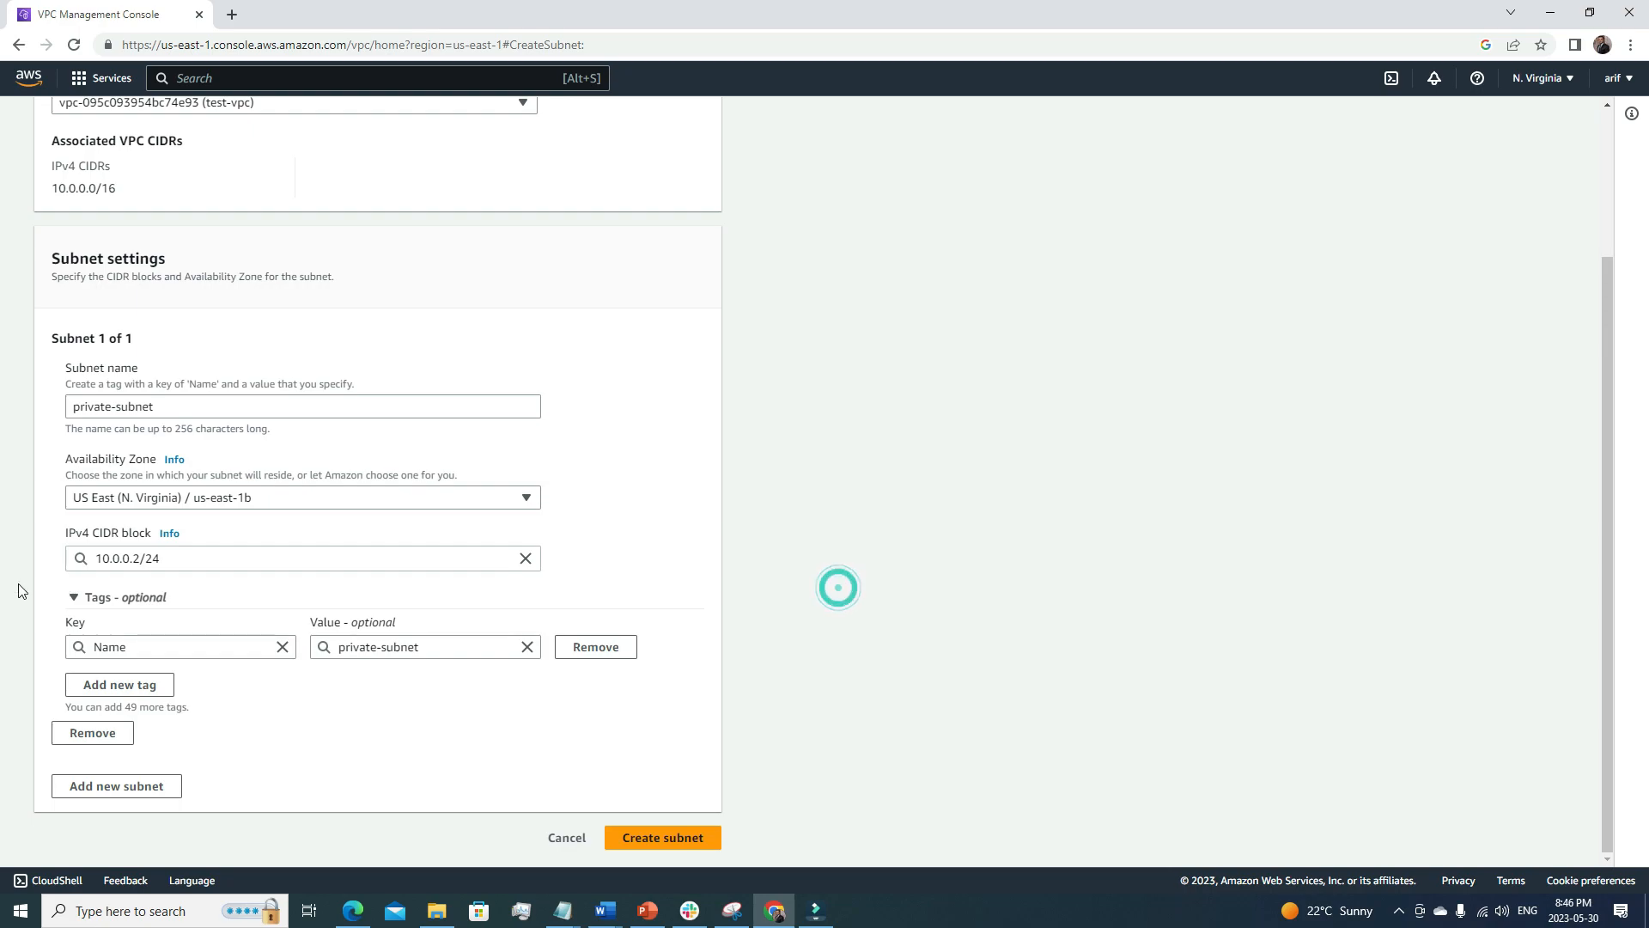
click(670, 844)
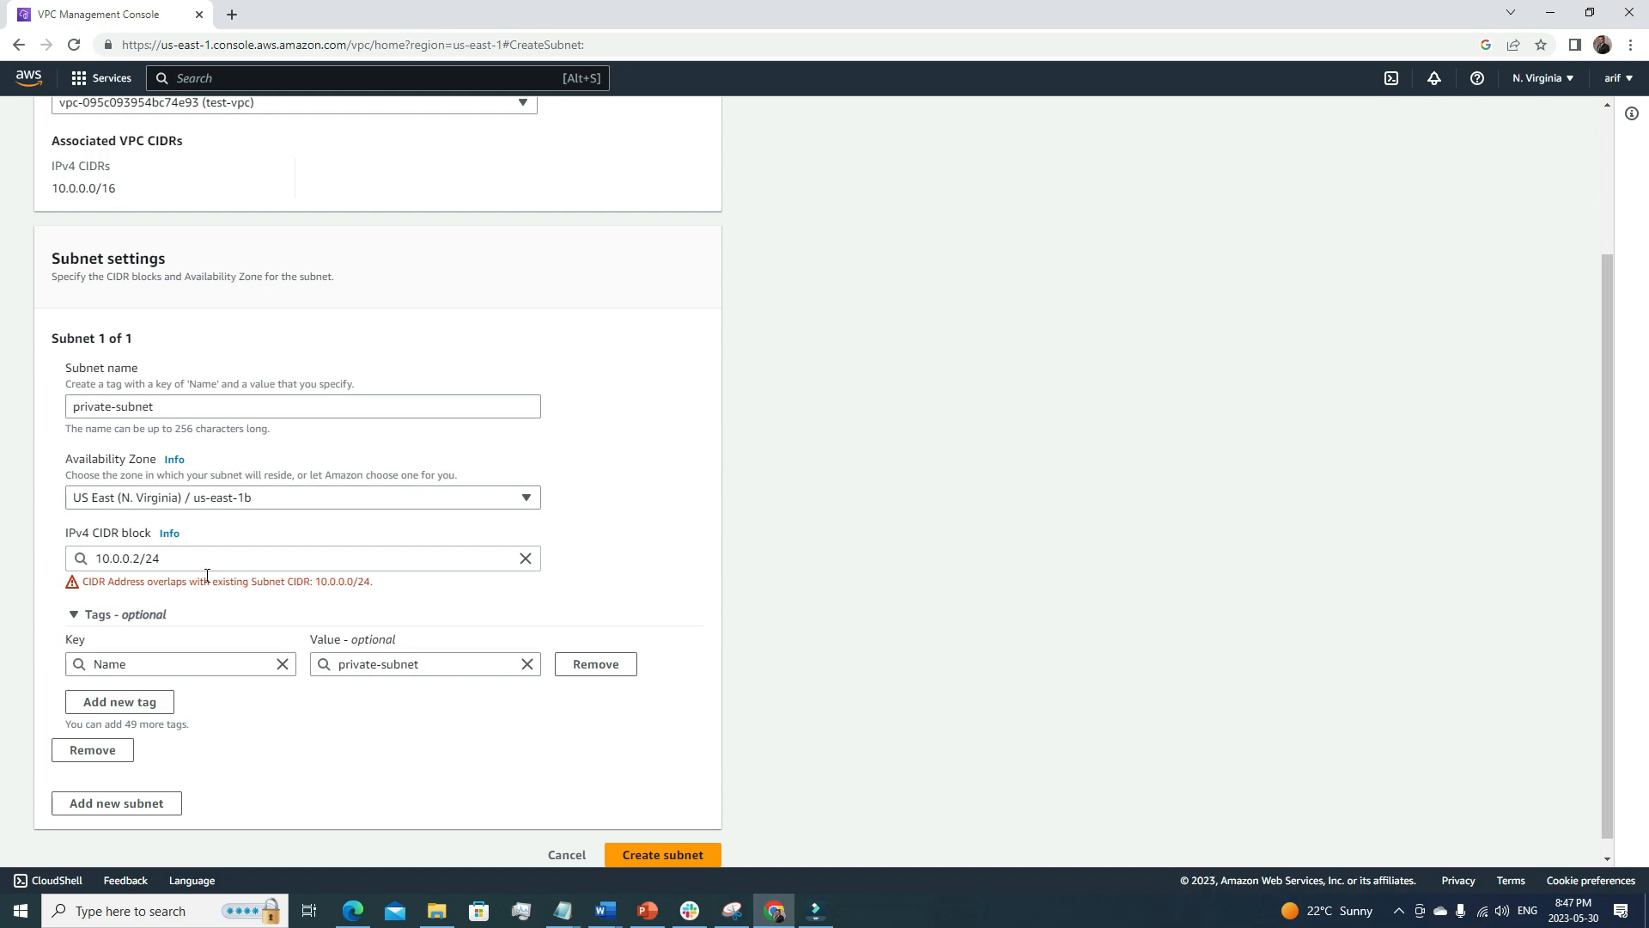
Change the third octet of private-subnet's IPv4 CIDR block to 1 for the 10.0.1.0/24 range, and create the subnet.
click(141, 559)
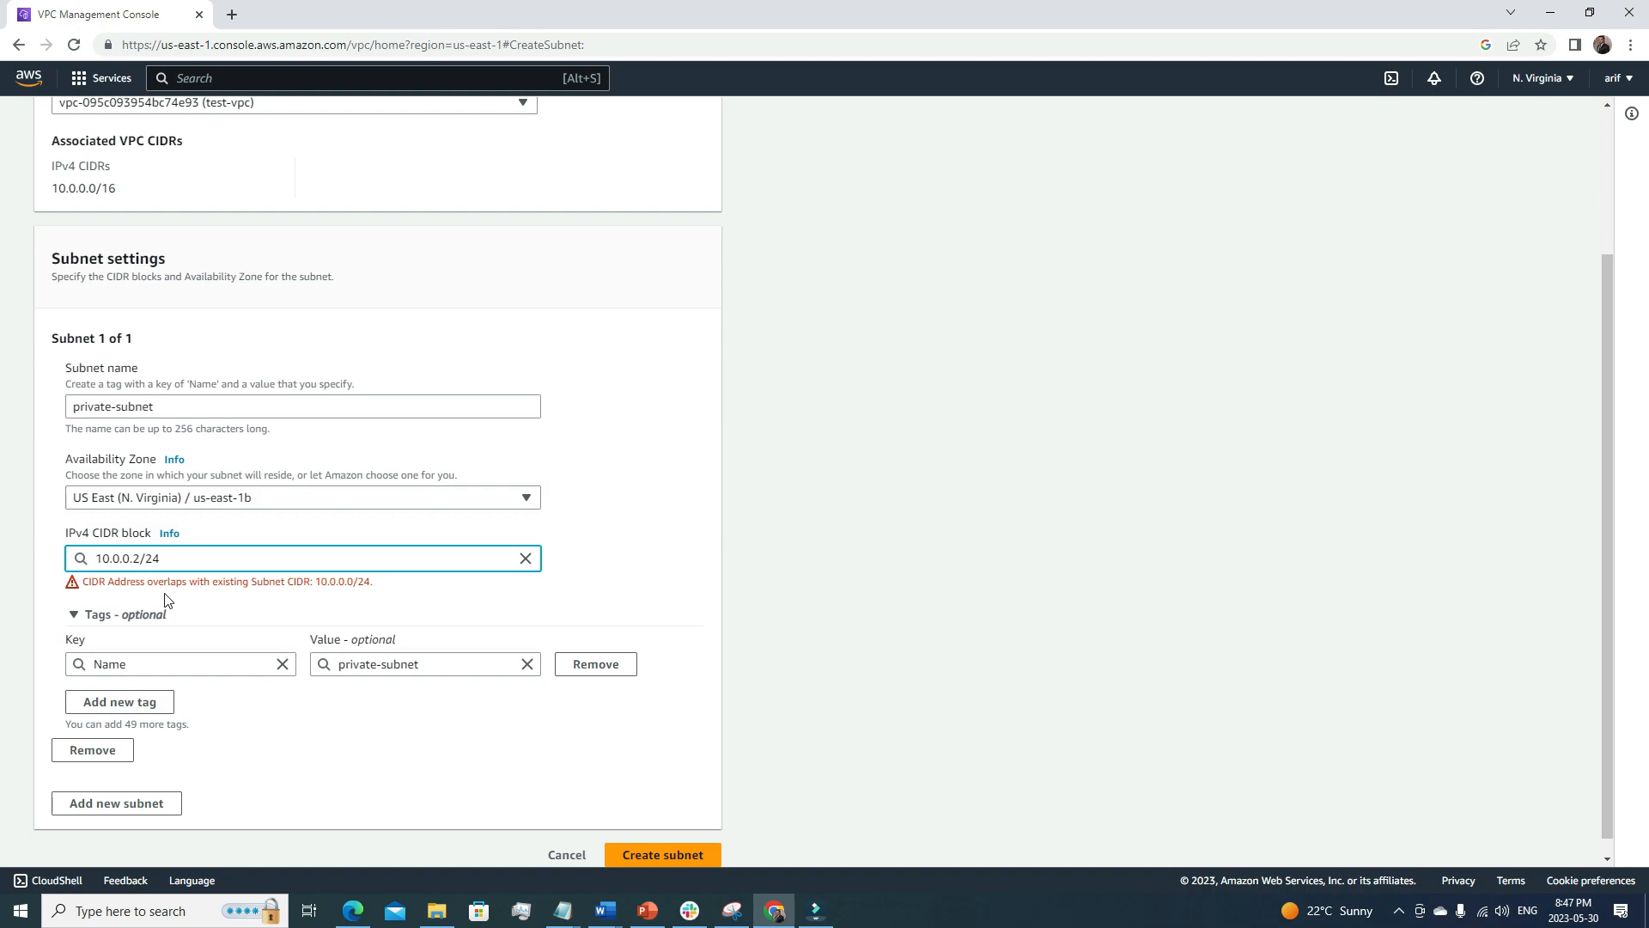
key(BackSpace)
text(1)
click(1001, 596)
click(635, 846)
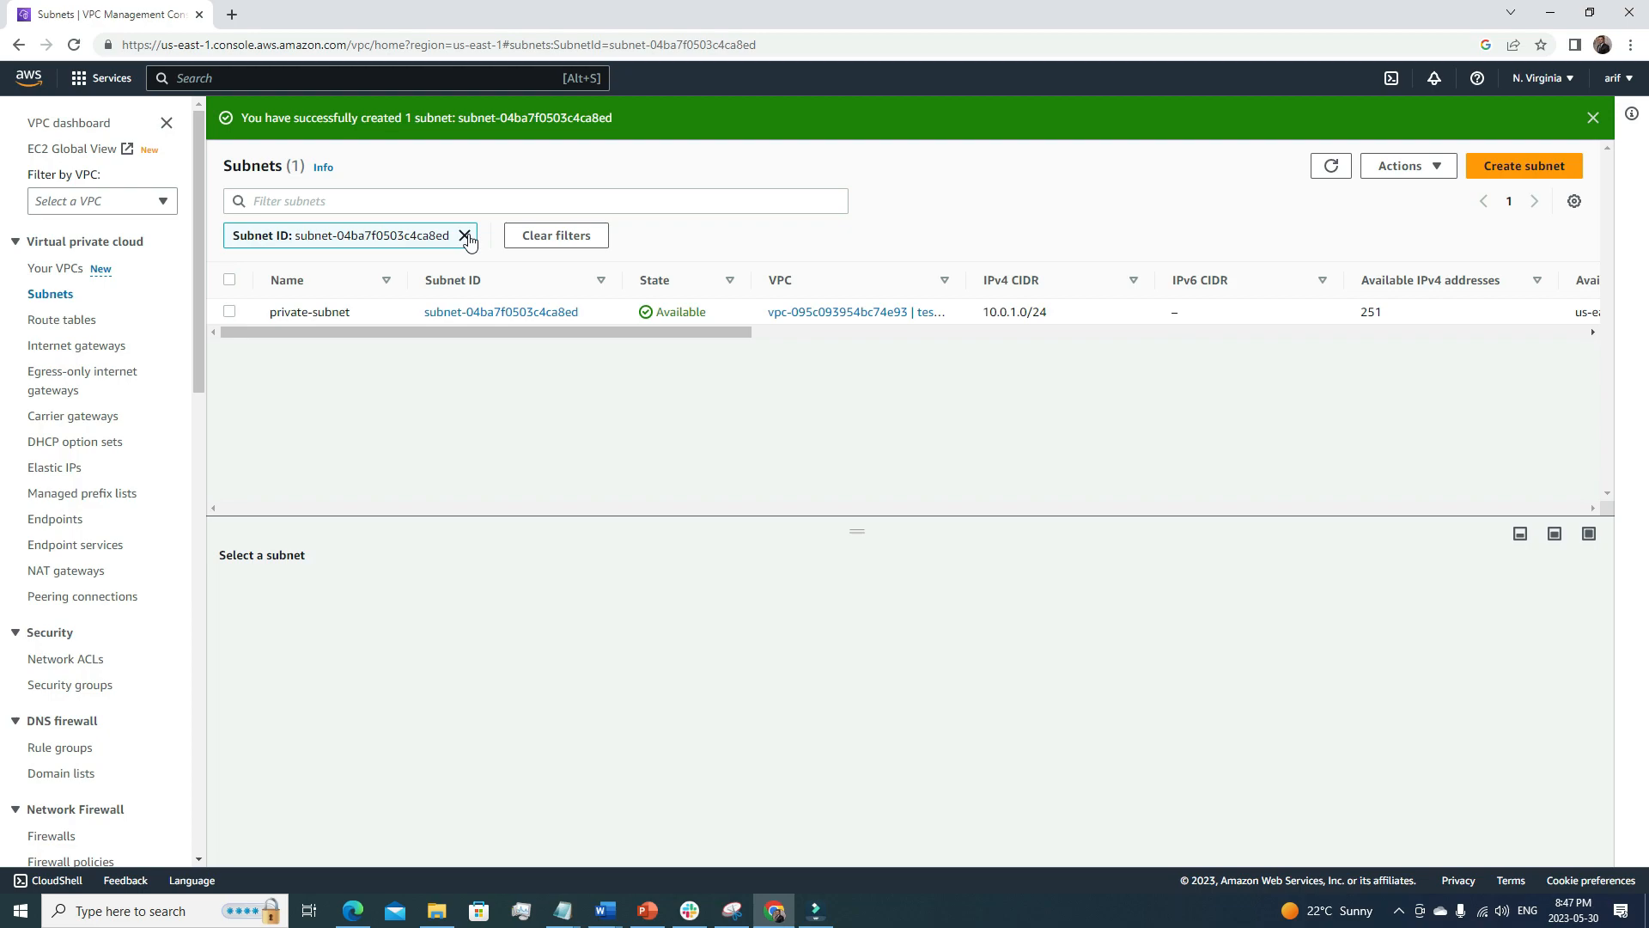
Clear the subnet ID filter and view the full list of subnets.
click(464, 236)
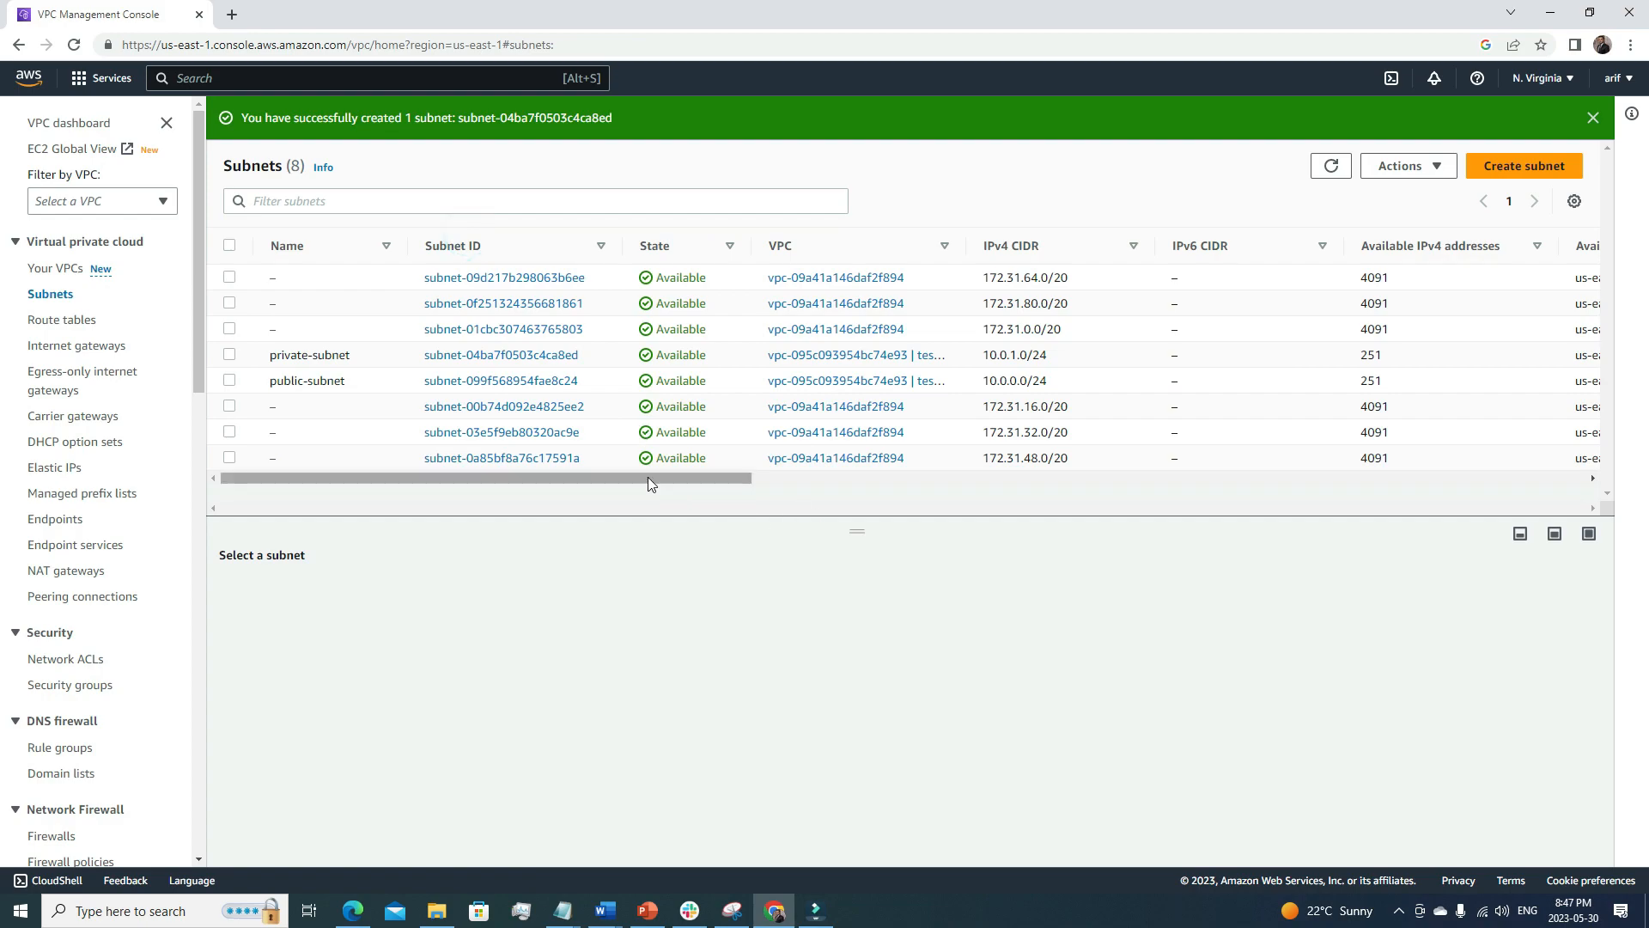
double_click(644, 464)
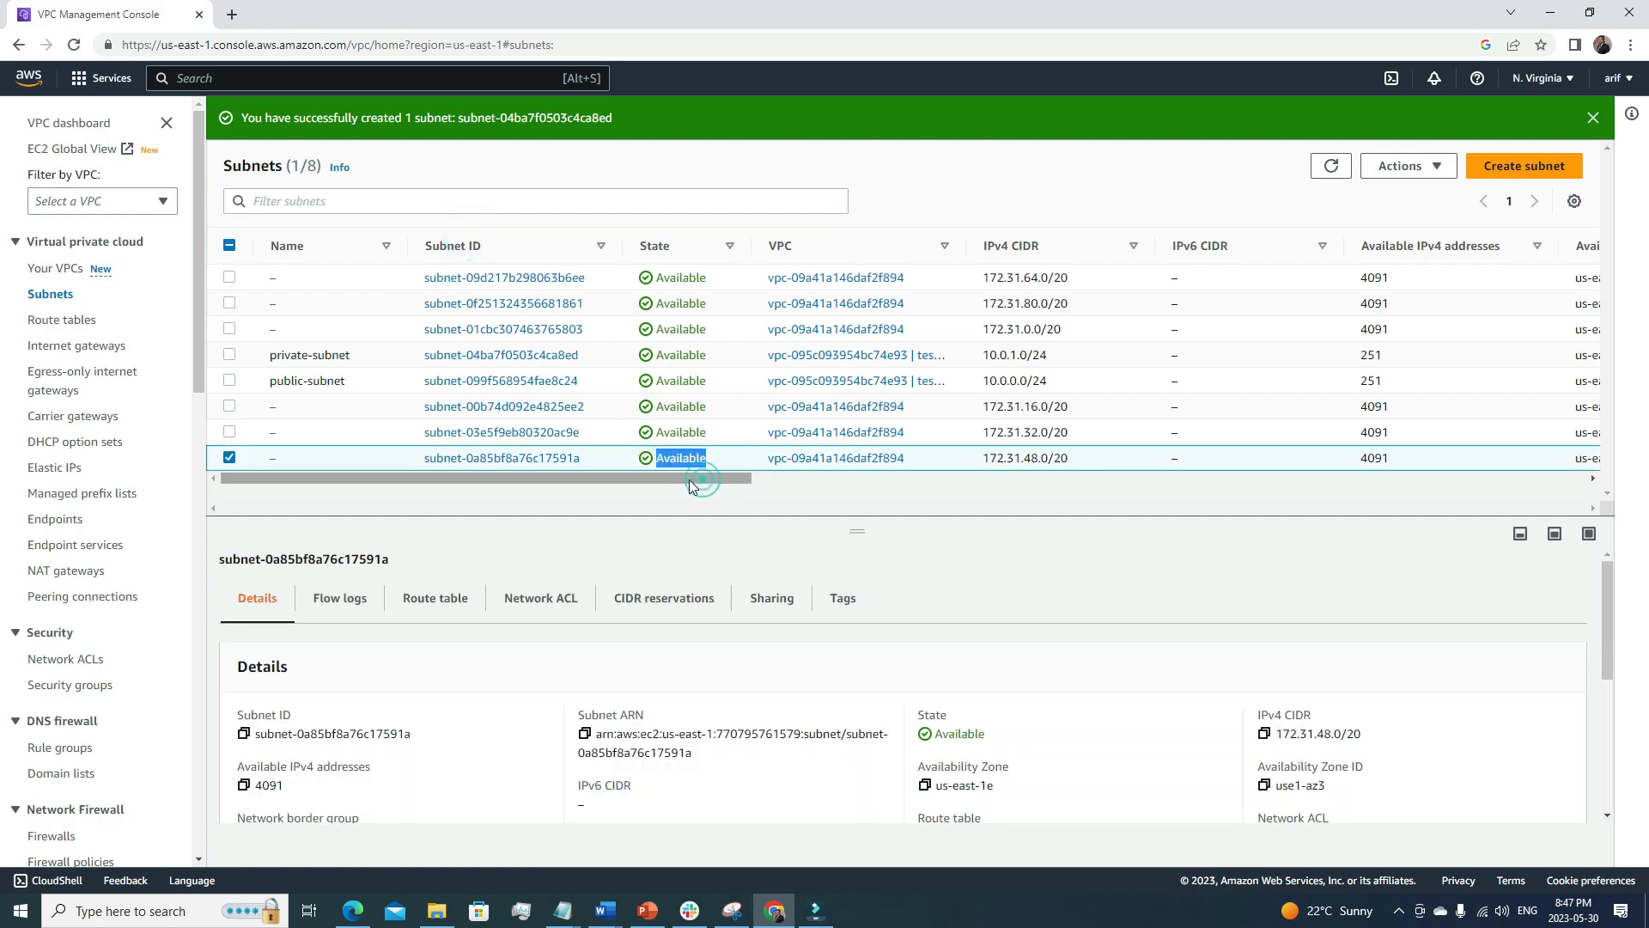
click(229, 457)
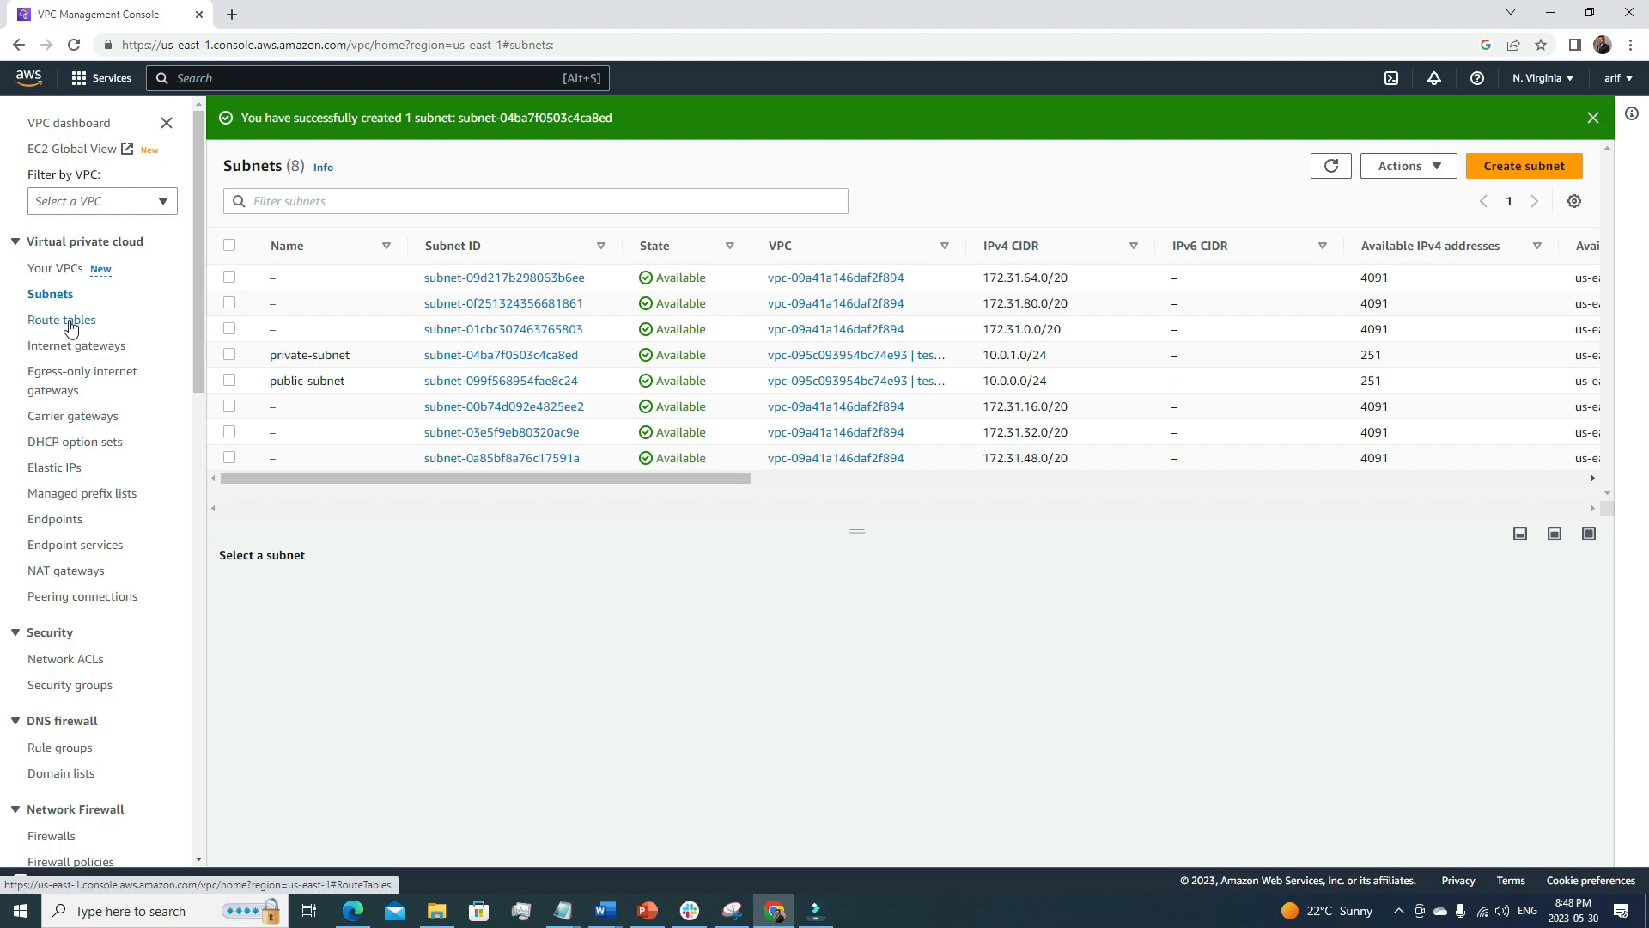
Open the route table belonging to test-vpc and examine its routes and subnet associations.
click(70, 327)
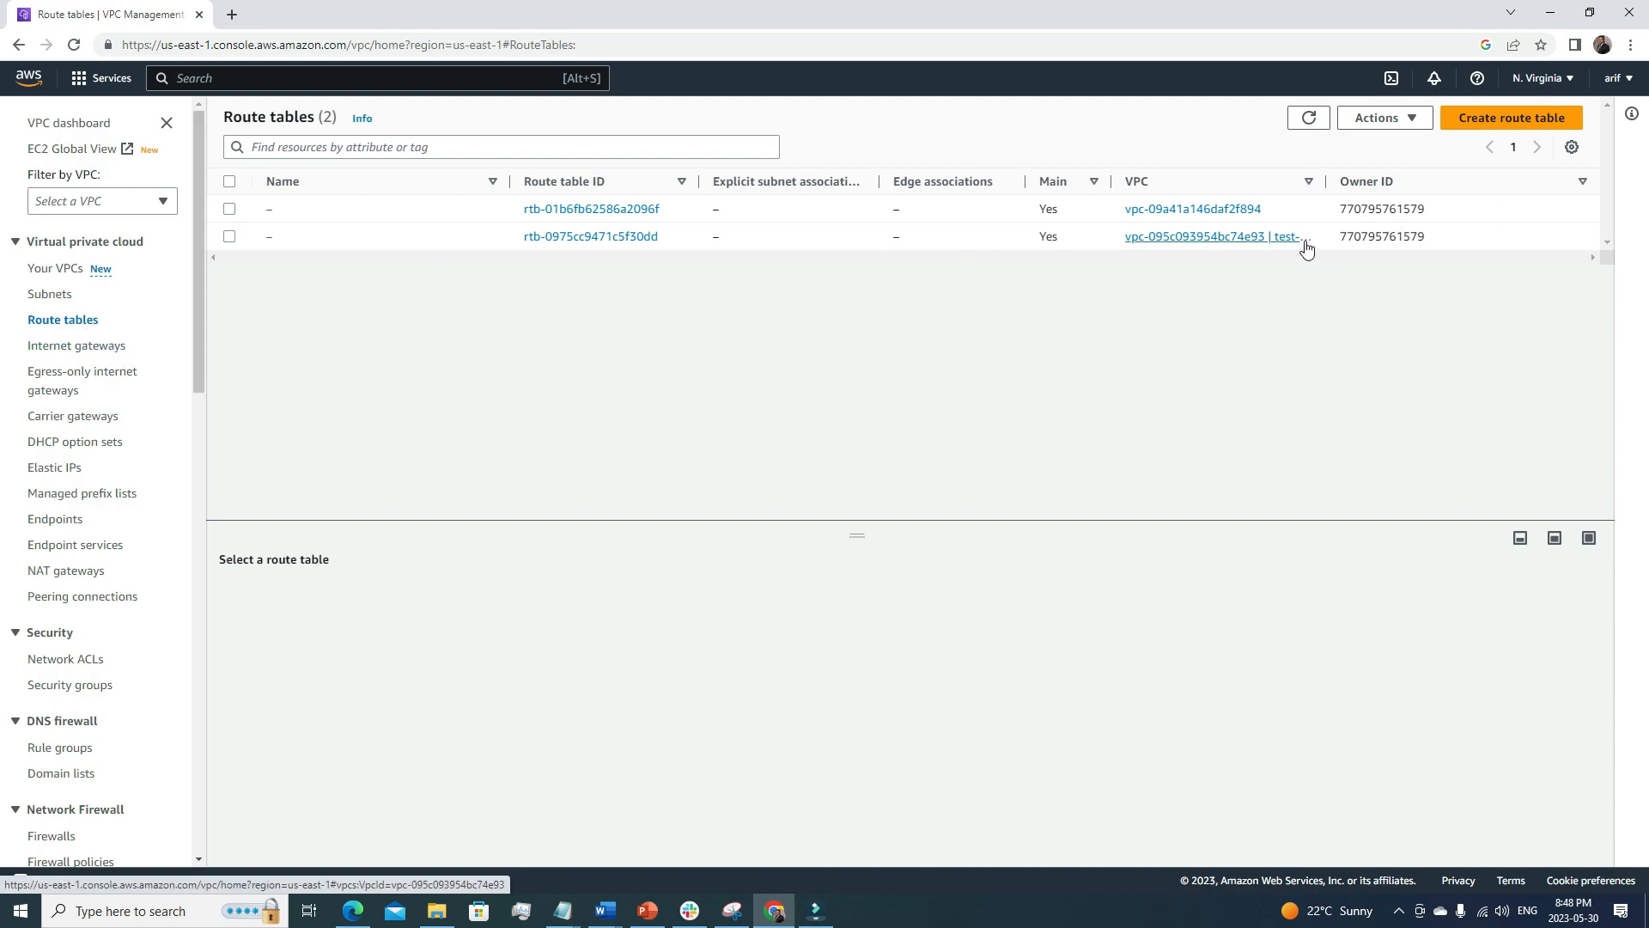
drag(1326, 176, 1399, 173)
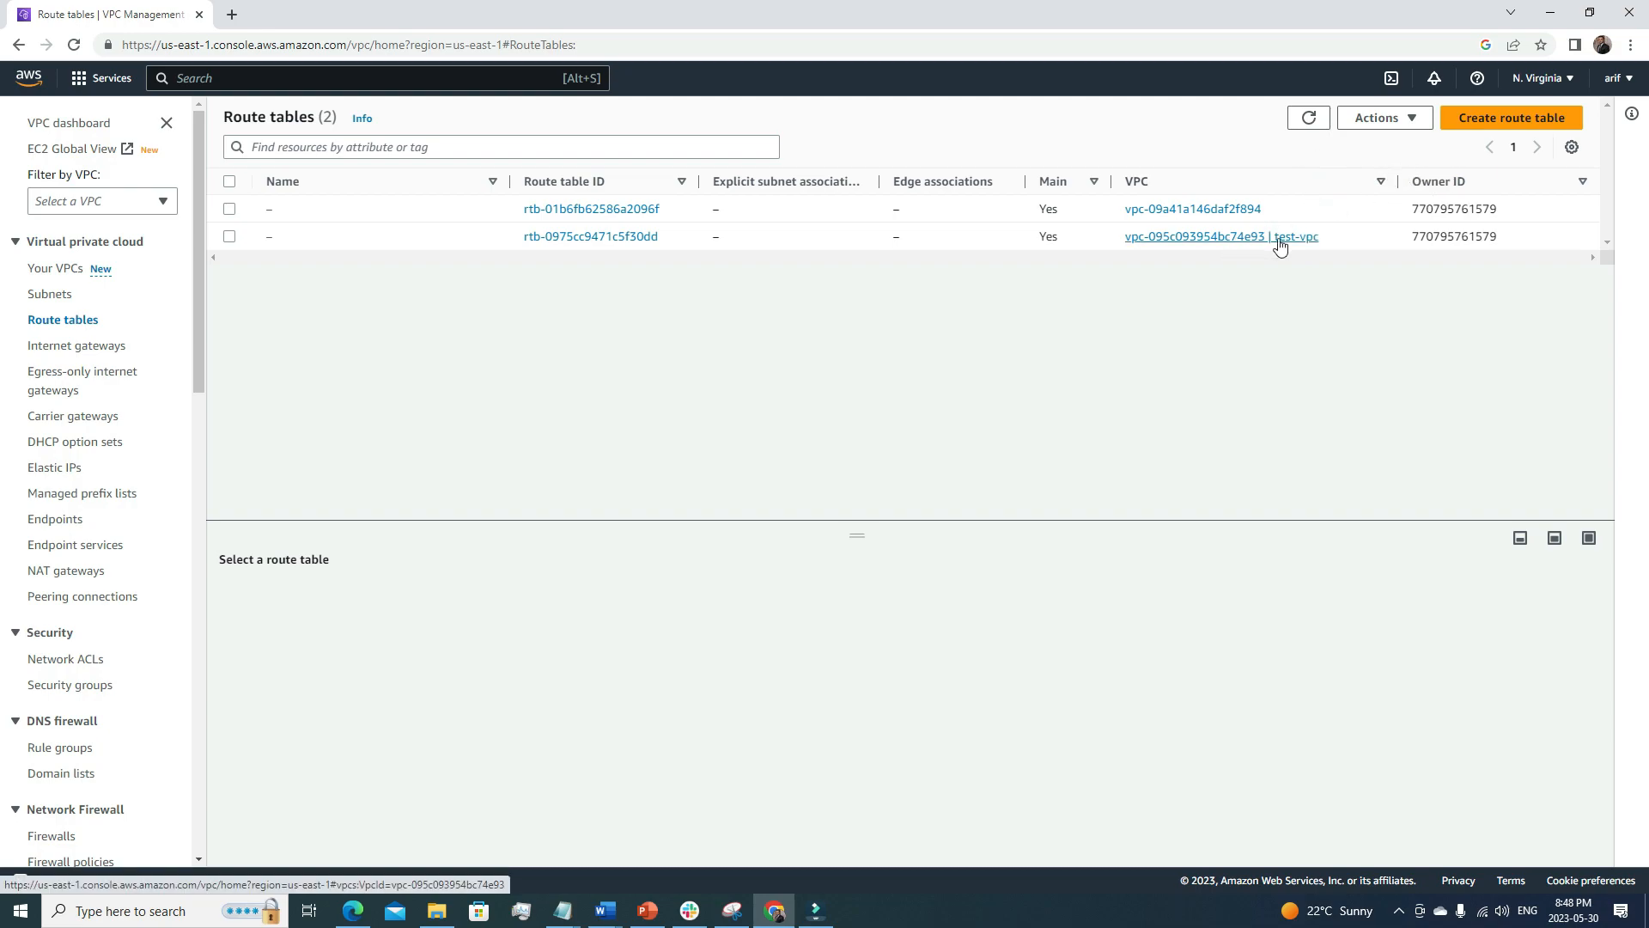
click(580, 243)
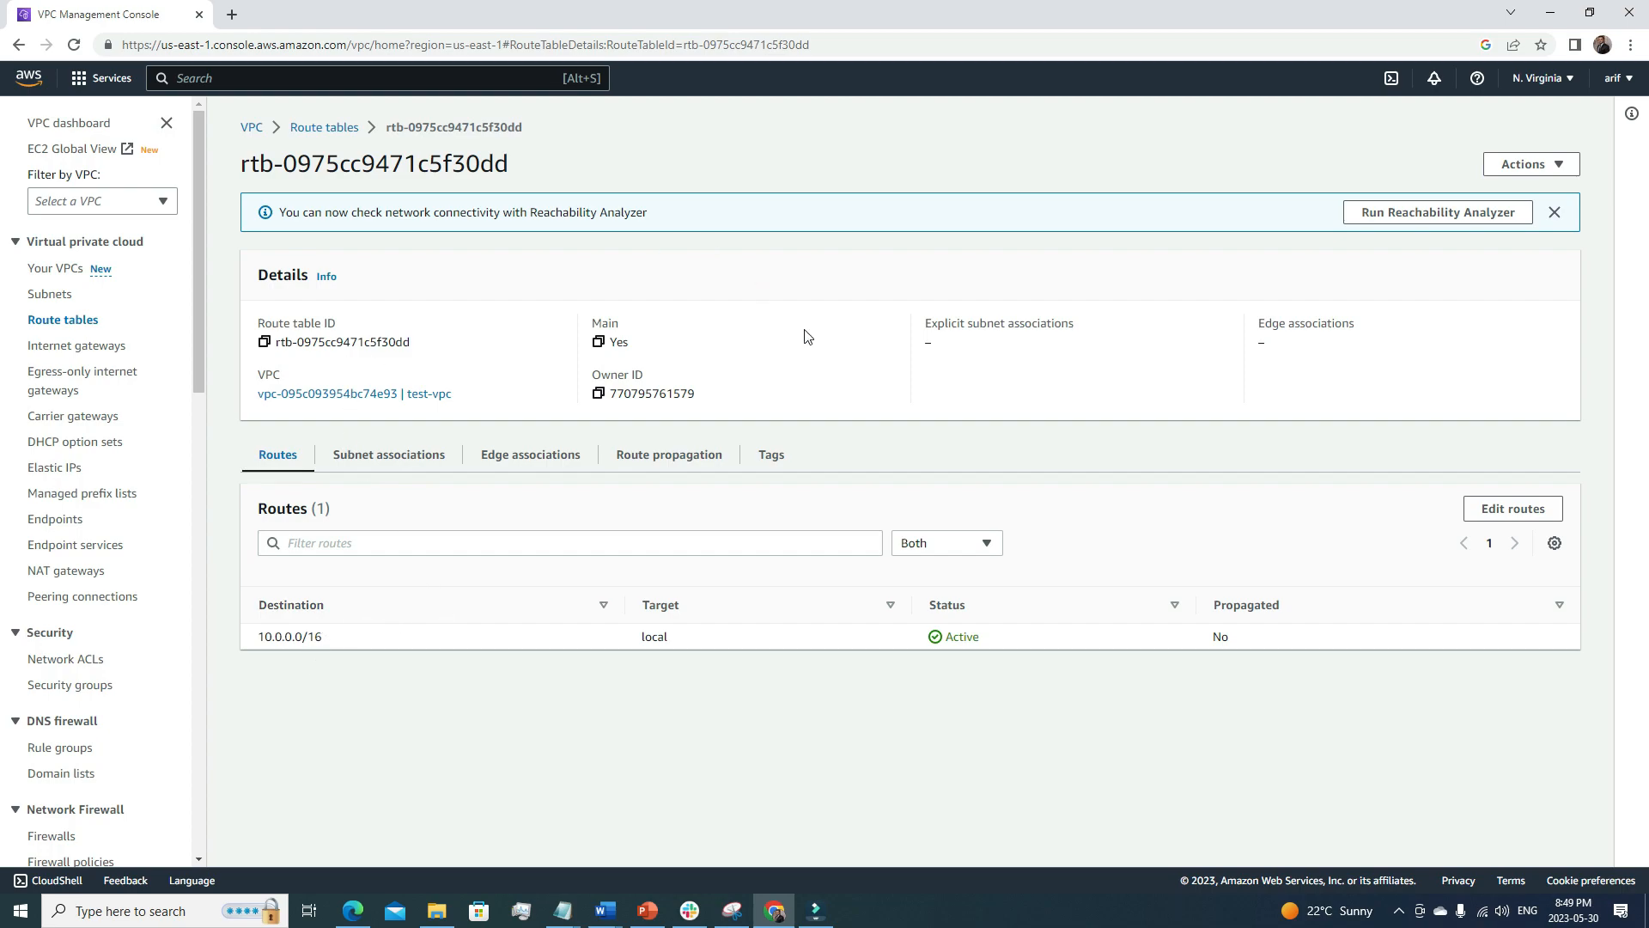
click(368, 458)
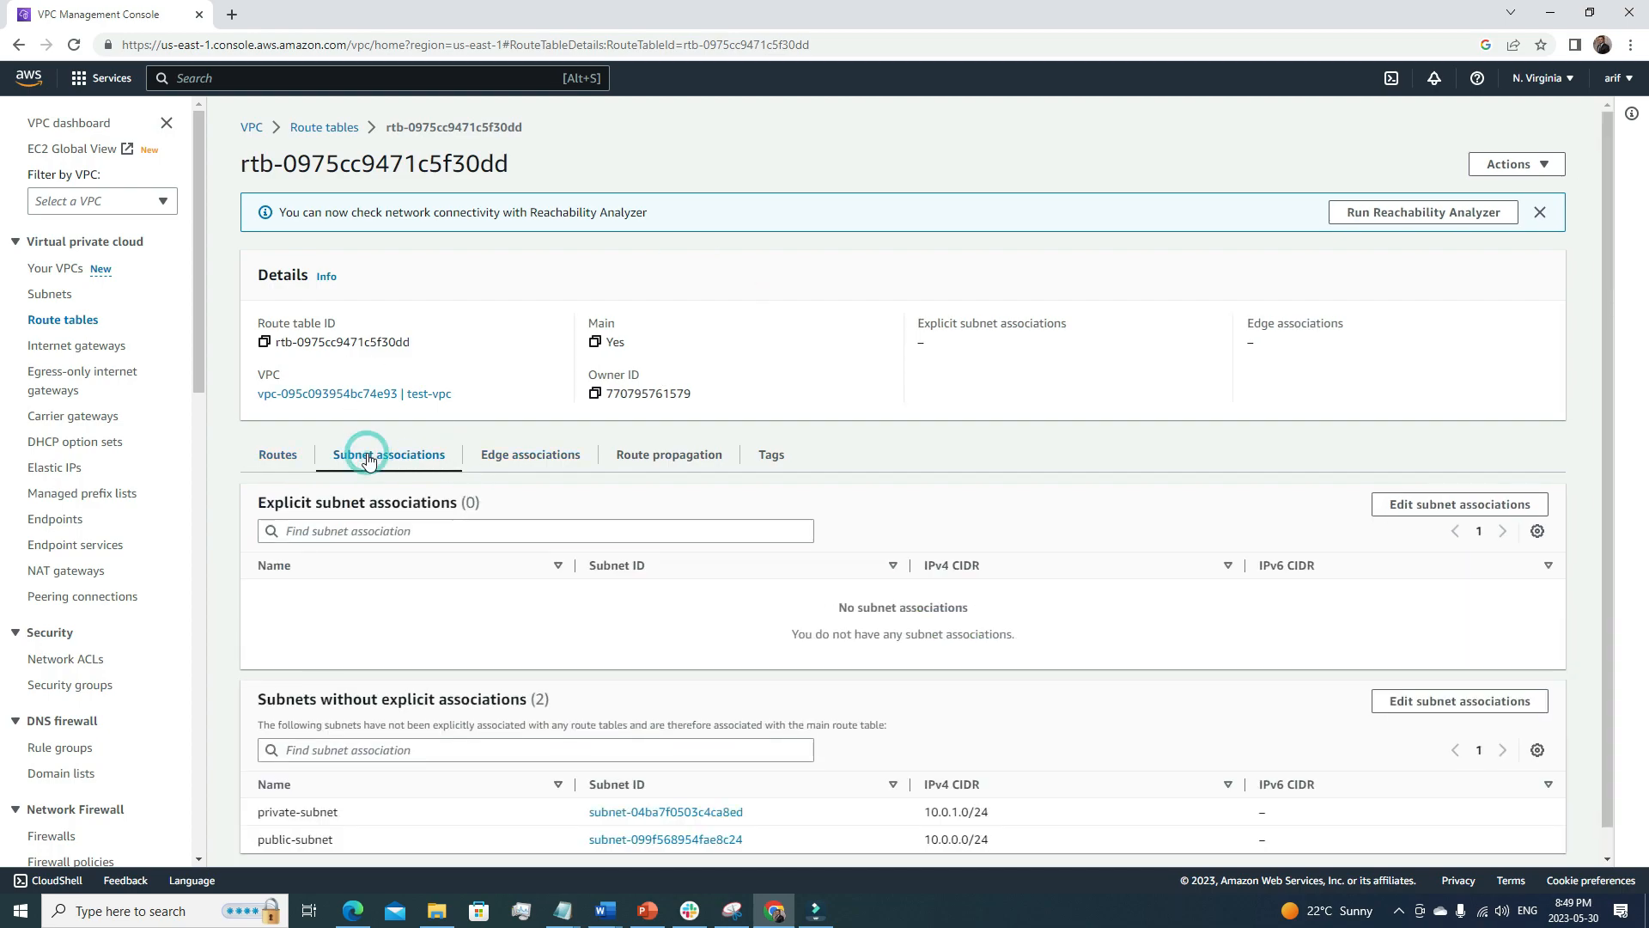
scroll(987, 567, down, 1)
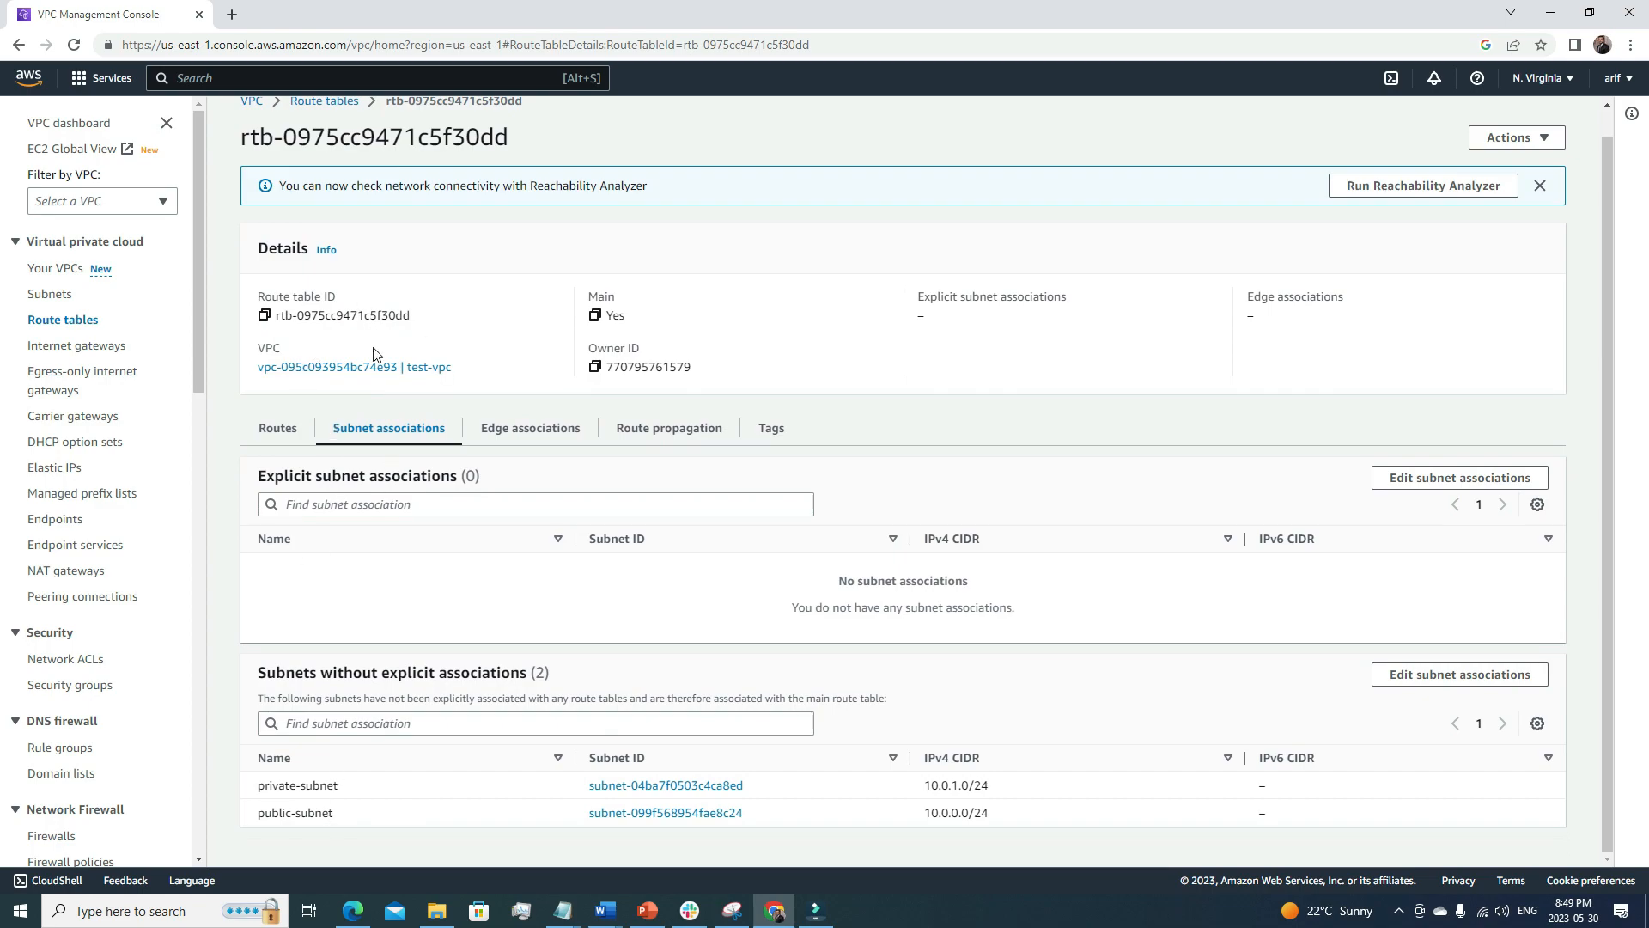
scroll(375, 352, up, 1)
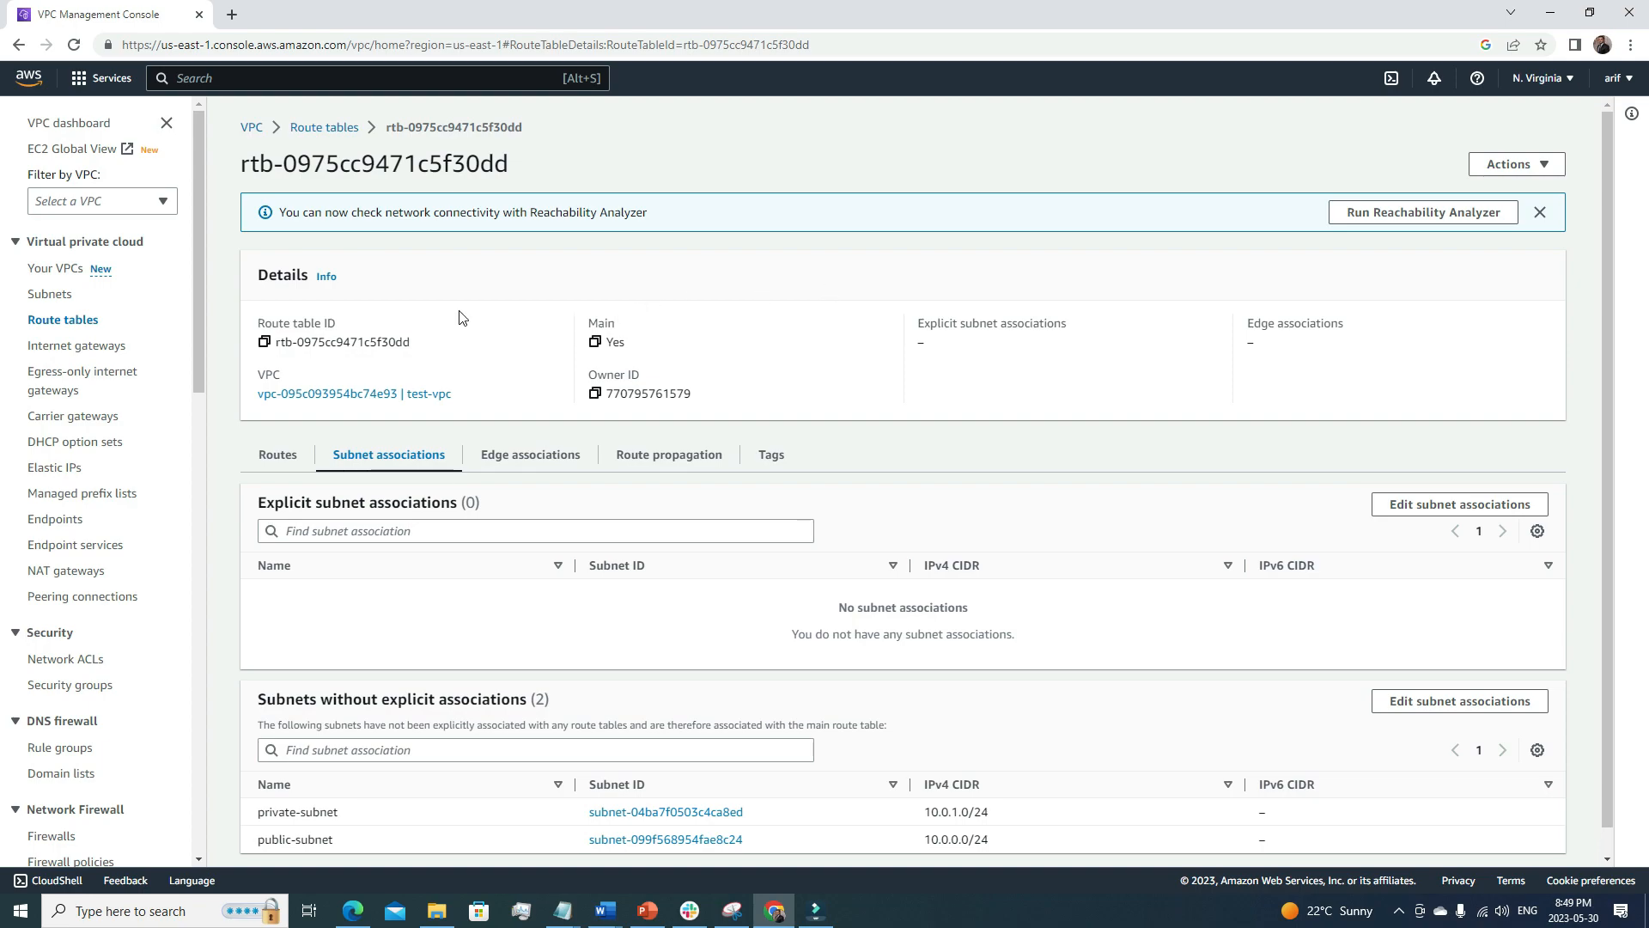
Check which VPC the existing internet gateway is attached to, and compare it with the VPCs in the subnet list.
click(49, 347)
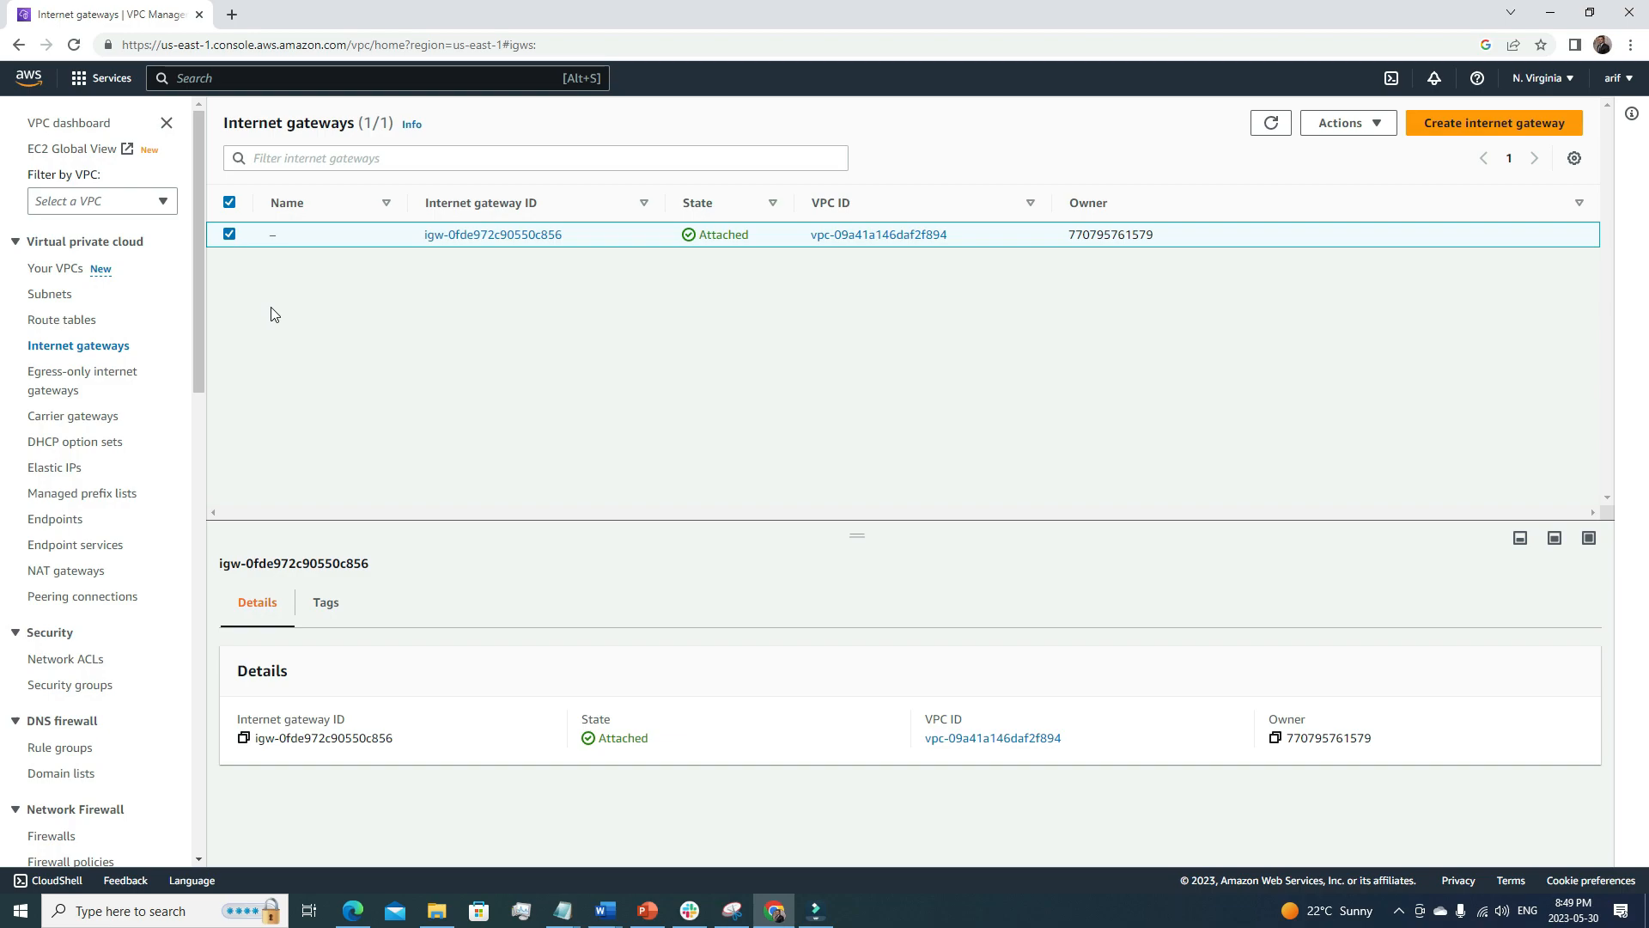
click(229, 234)
click(62, 296)
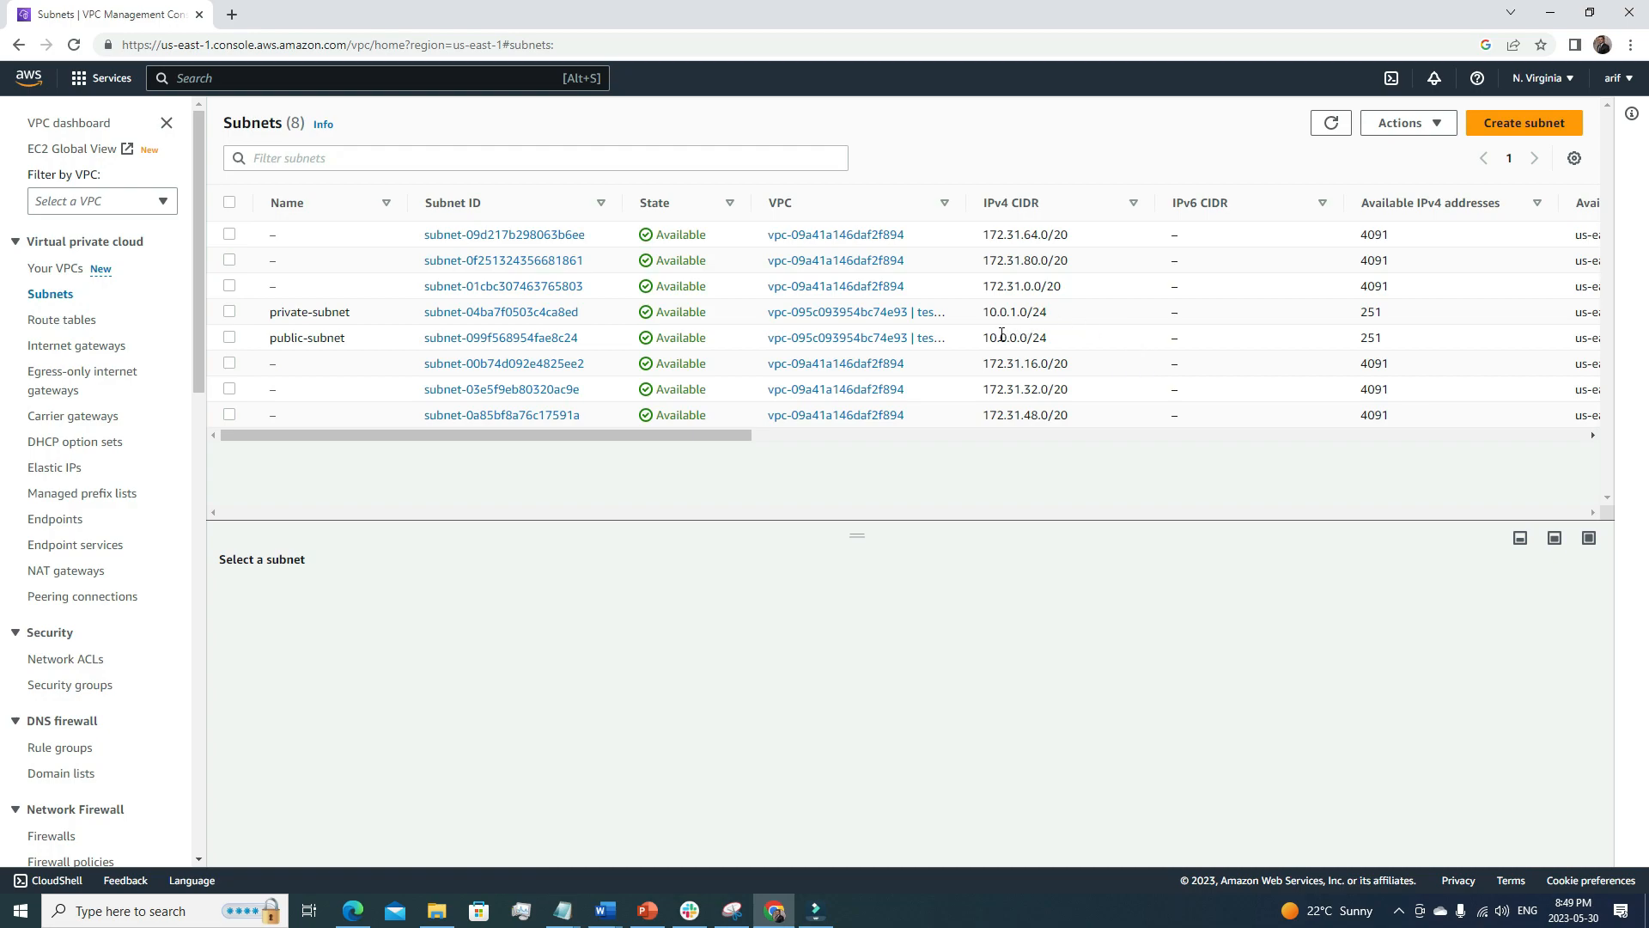
click(76, 347)
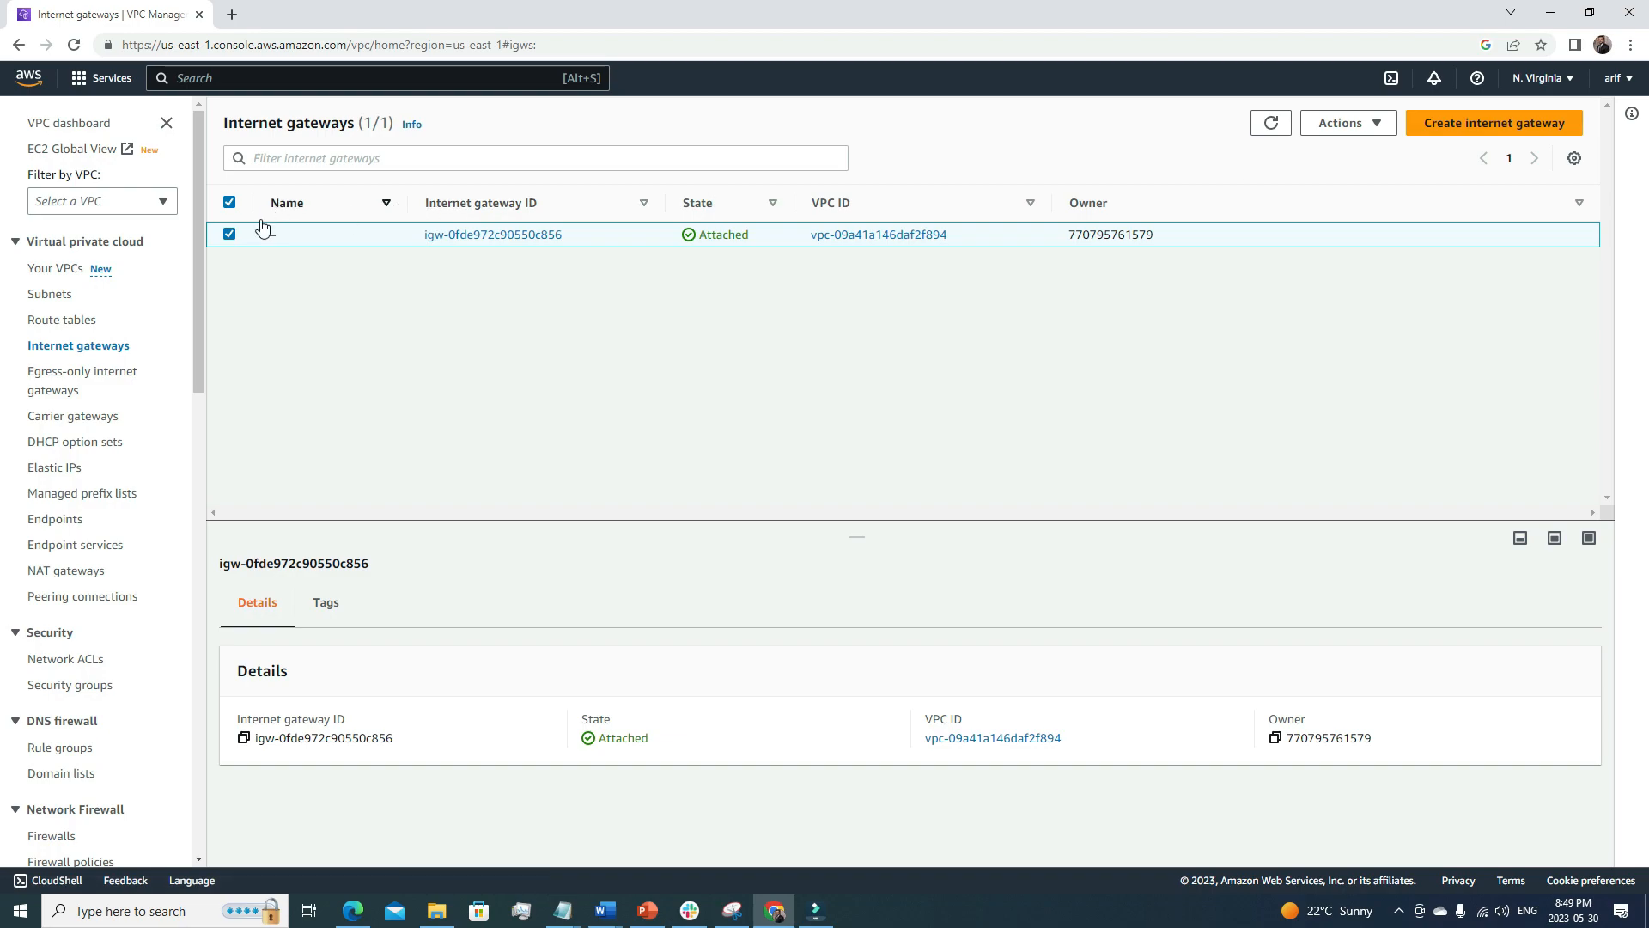
click(229, 233)
Create an internet gateway with the name tag test-igw.
click(1439, 120)
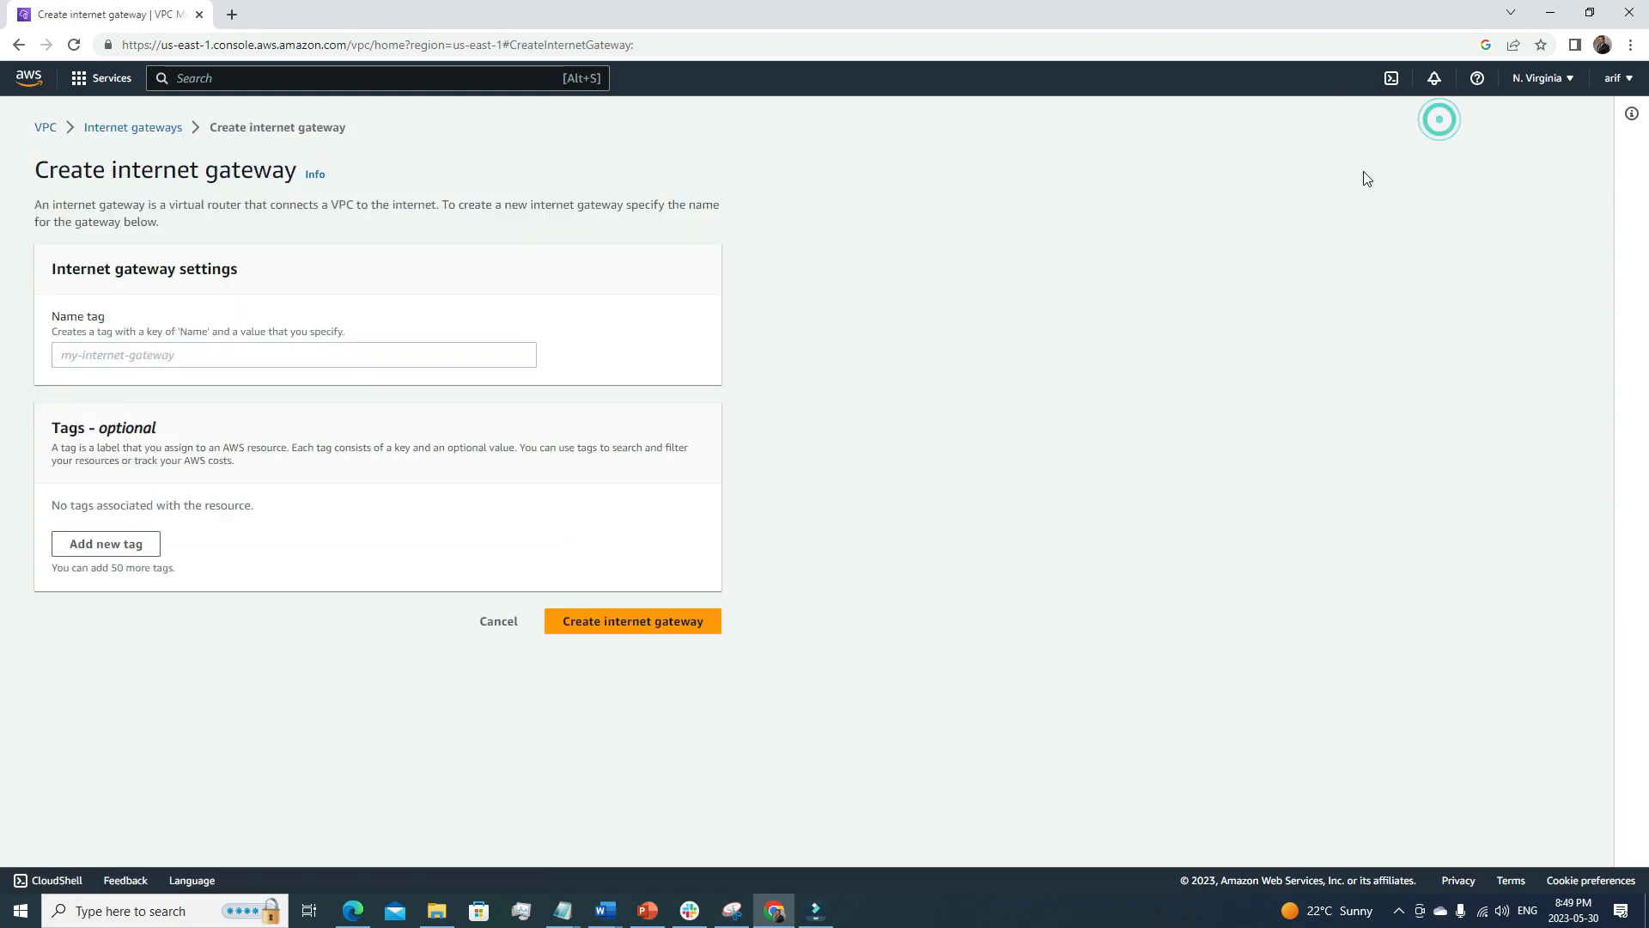
click(68, 355)
text(test-)
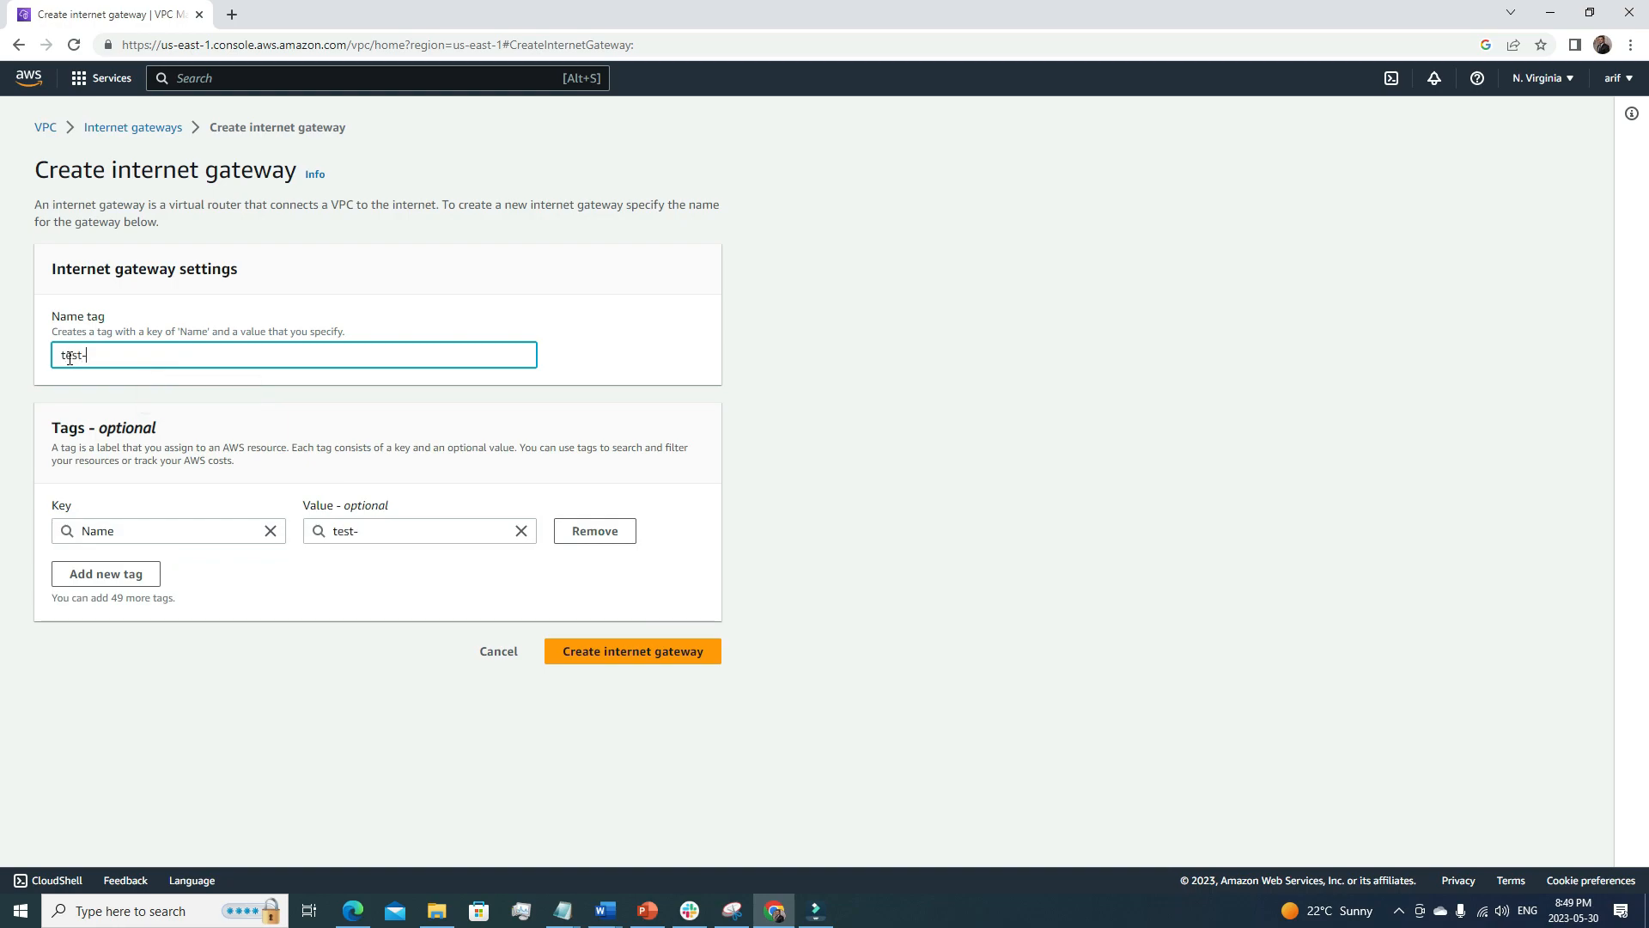
text(igw)
click(1030, 504)
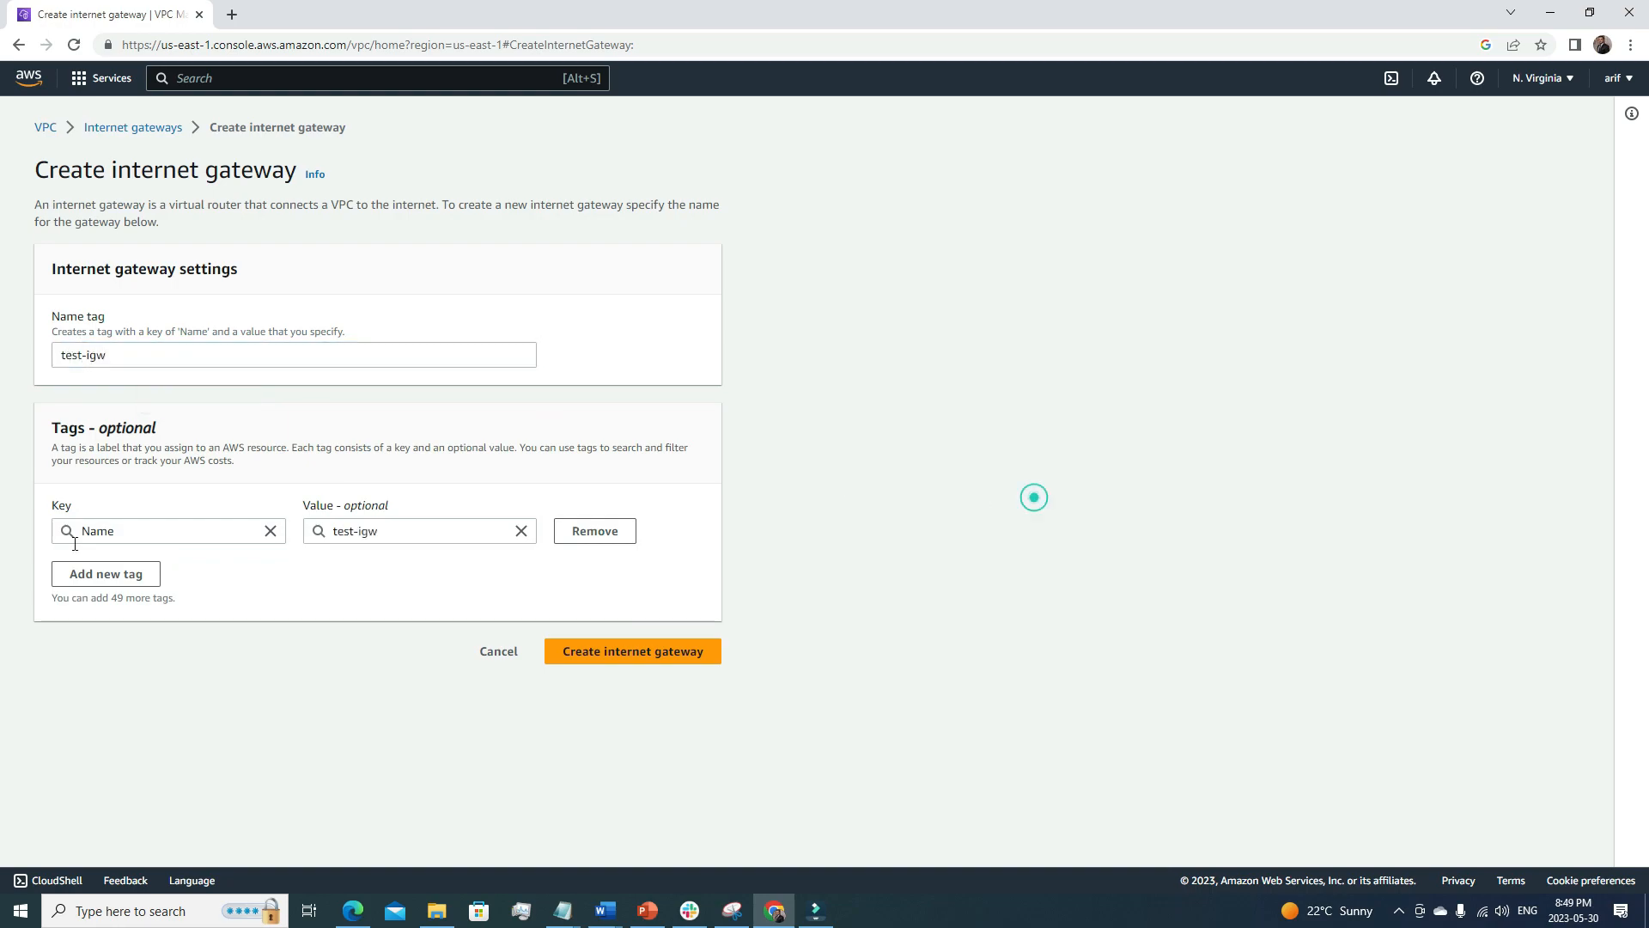
click(650, 657)
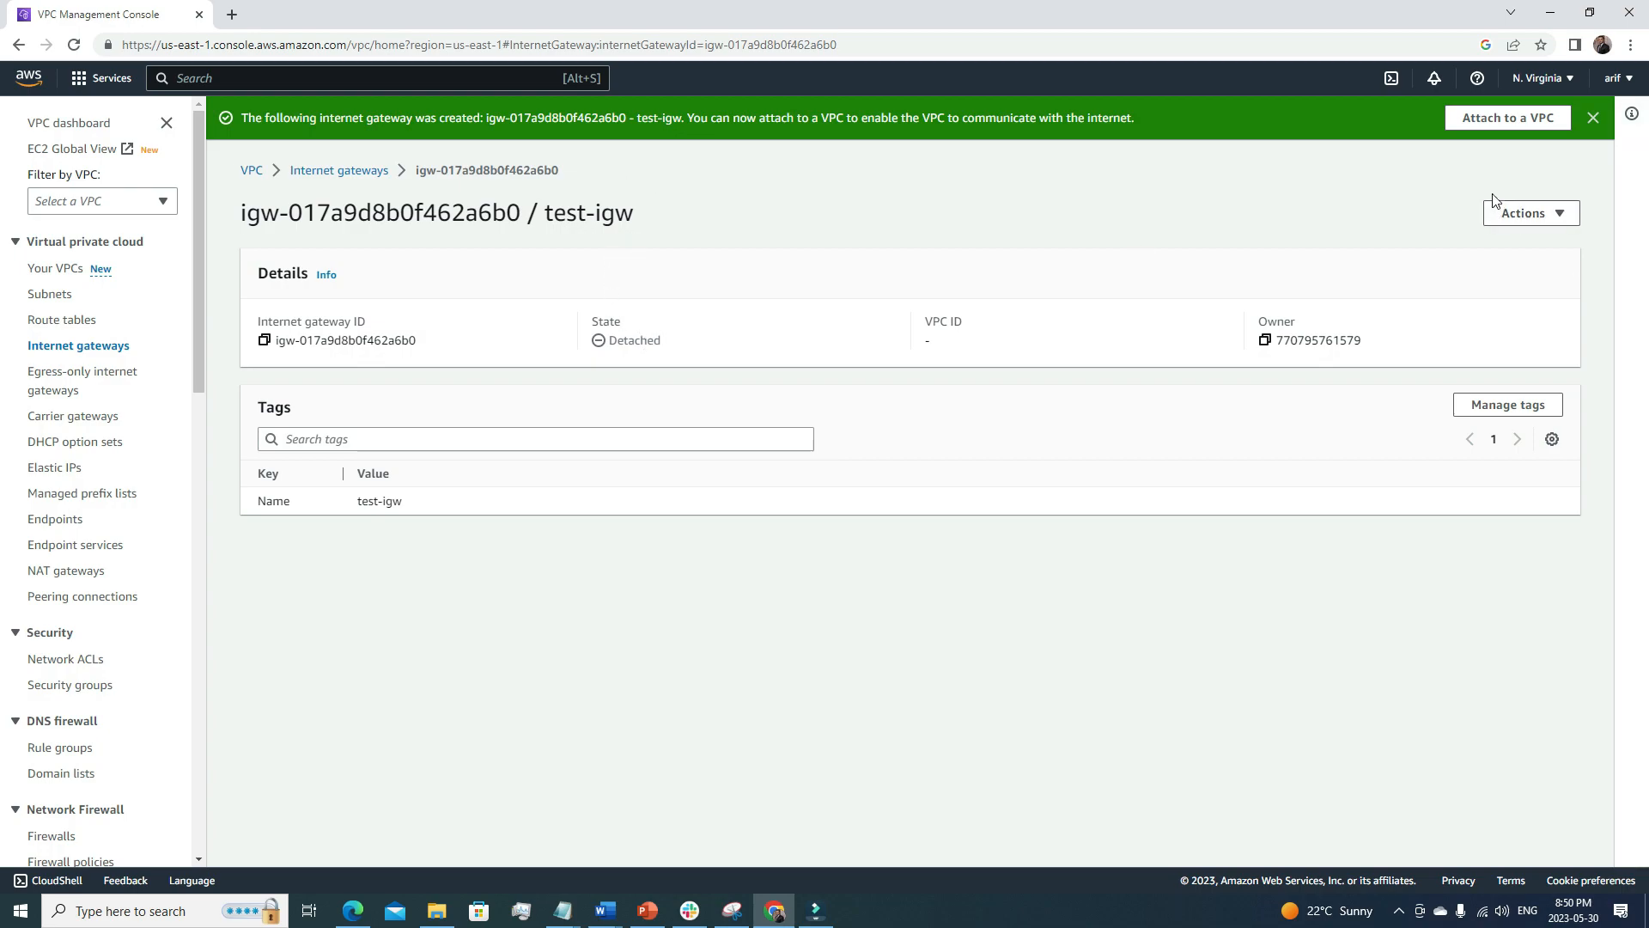
Attach the test-igw internet gateway to test-vpc.
click(1511, 215)
click(1507, 241)
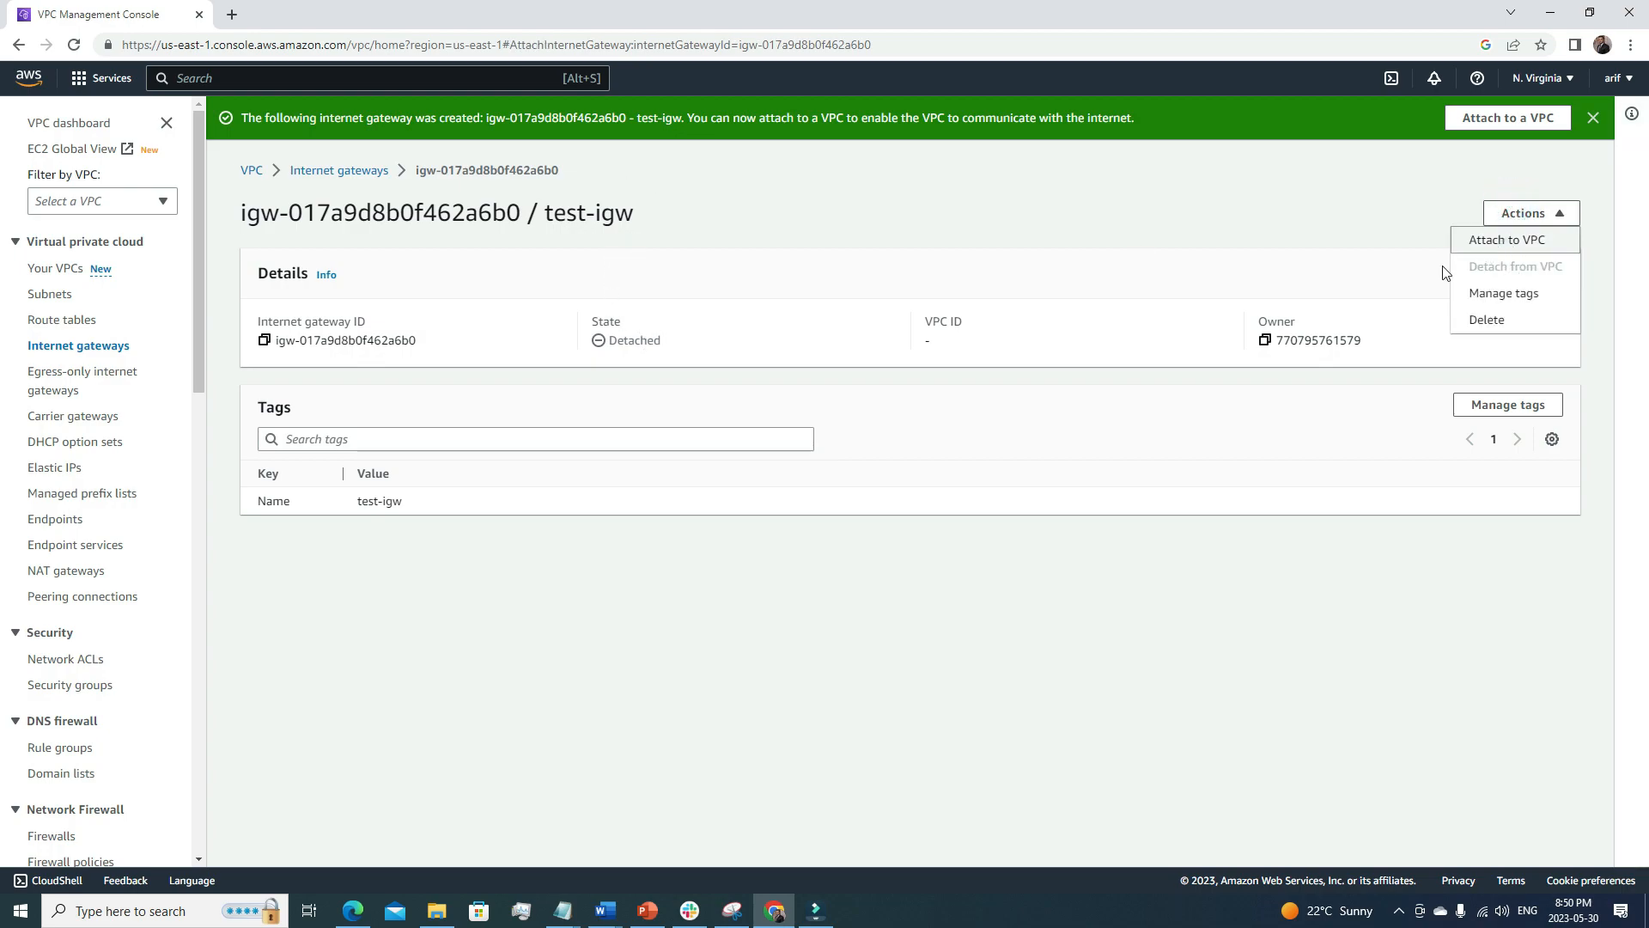
click(292, 332)
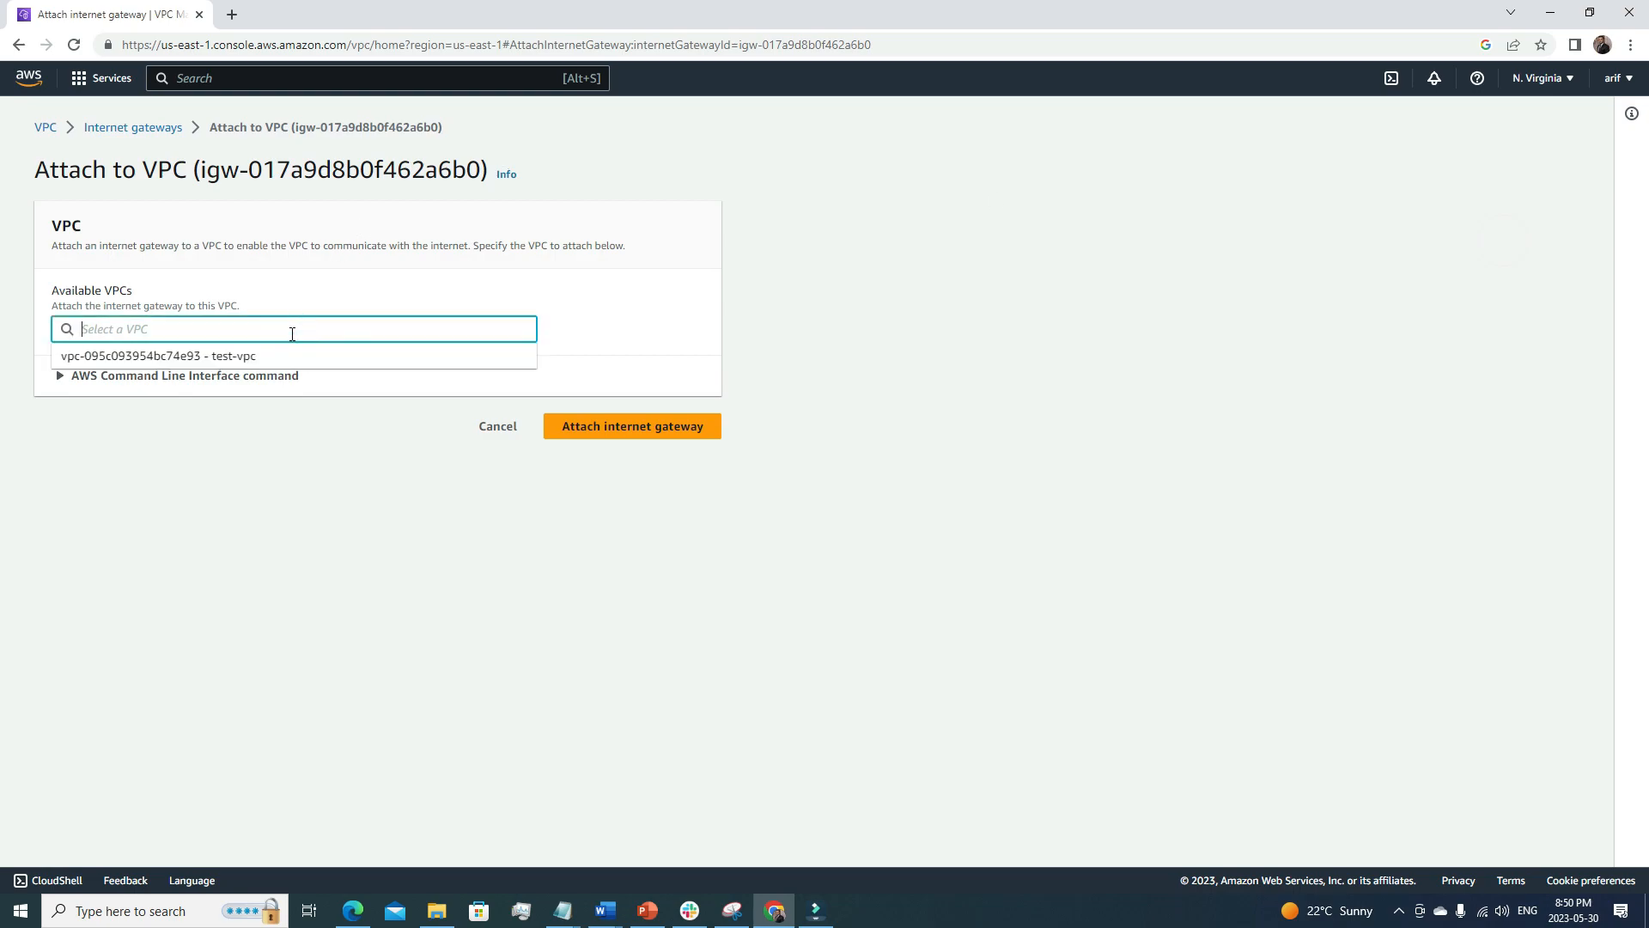
click(240, 355)
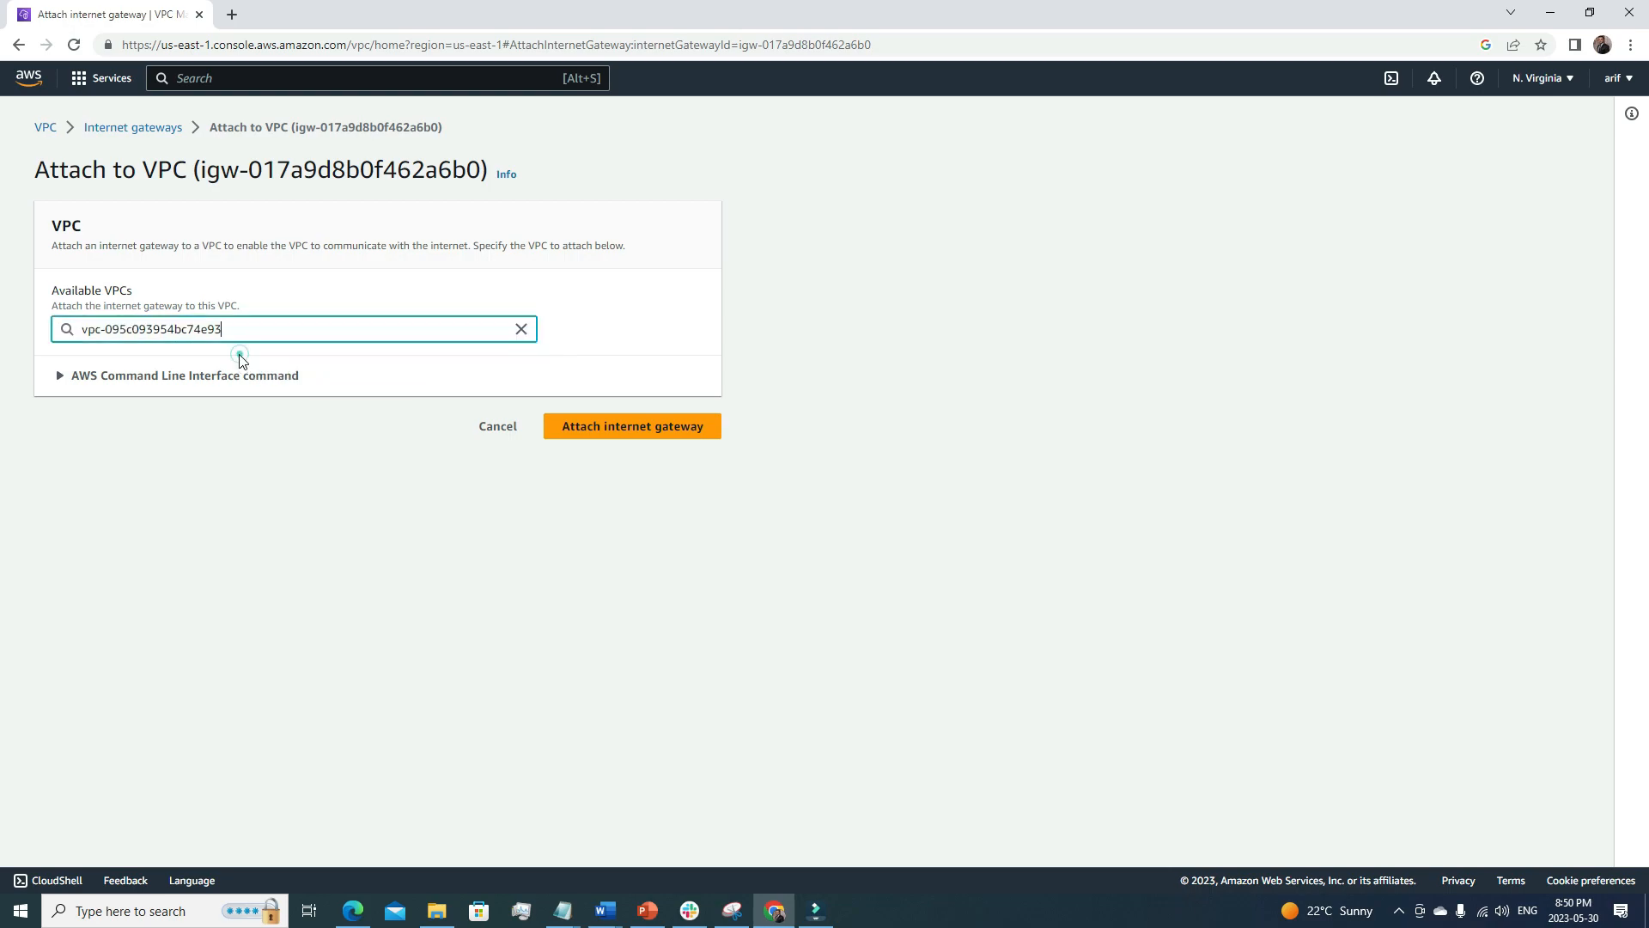
click(640, 434)
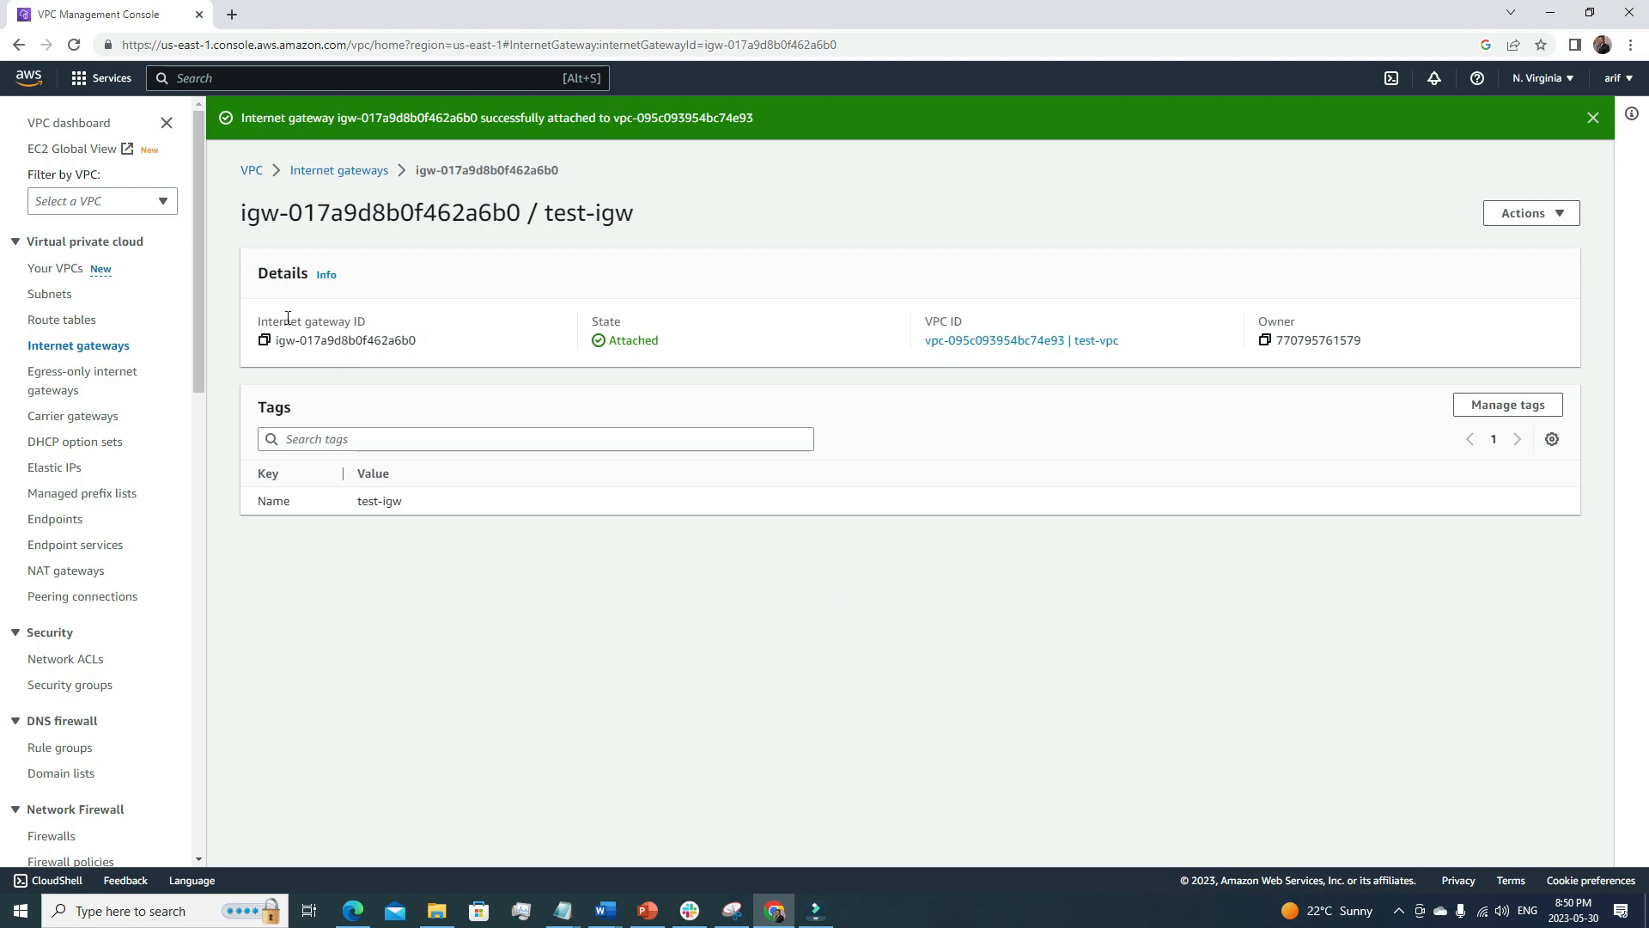
Name the main route table of test-vpc public-rt, and clear its selection in the route table list.
click(60, 296)
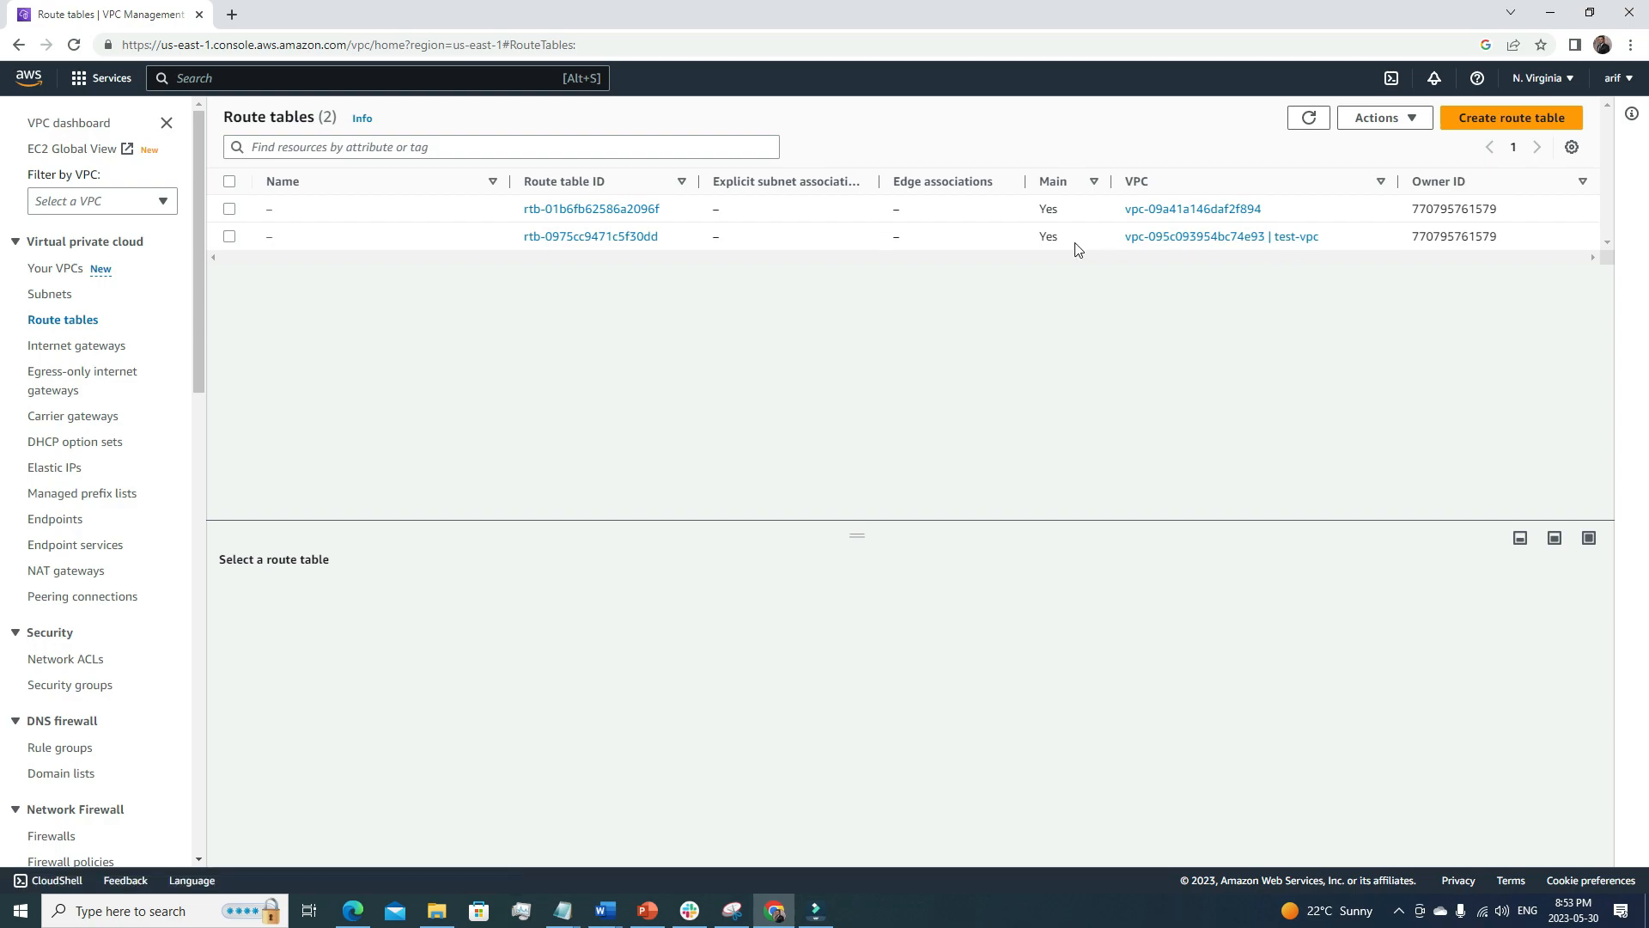
click(283, 244)
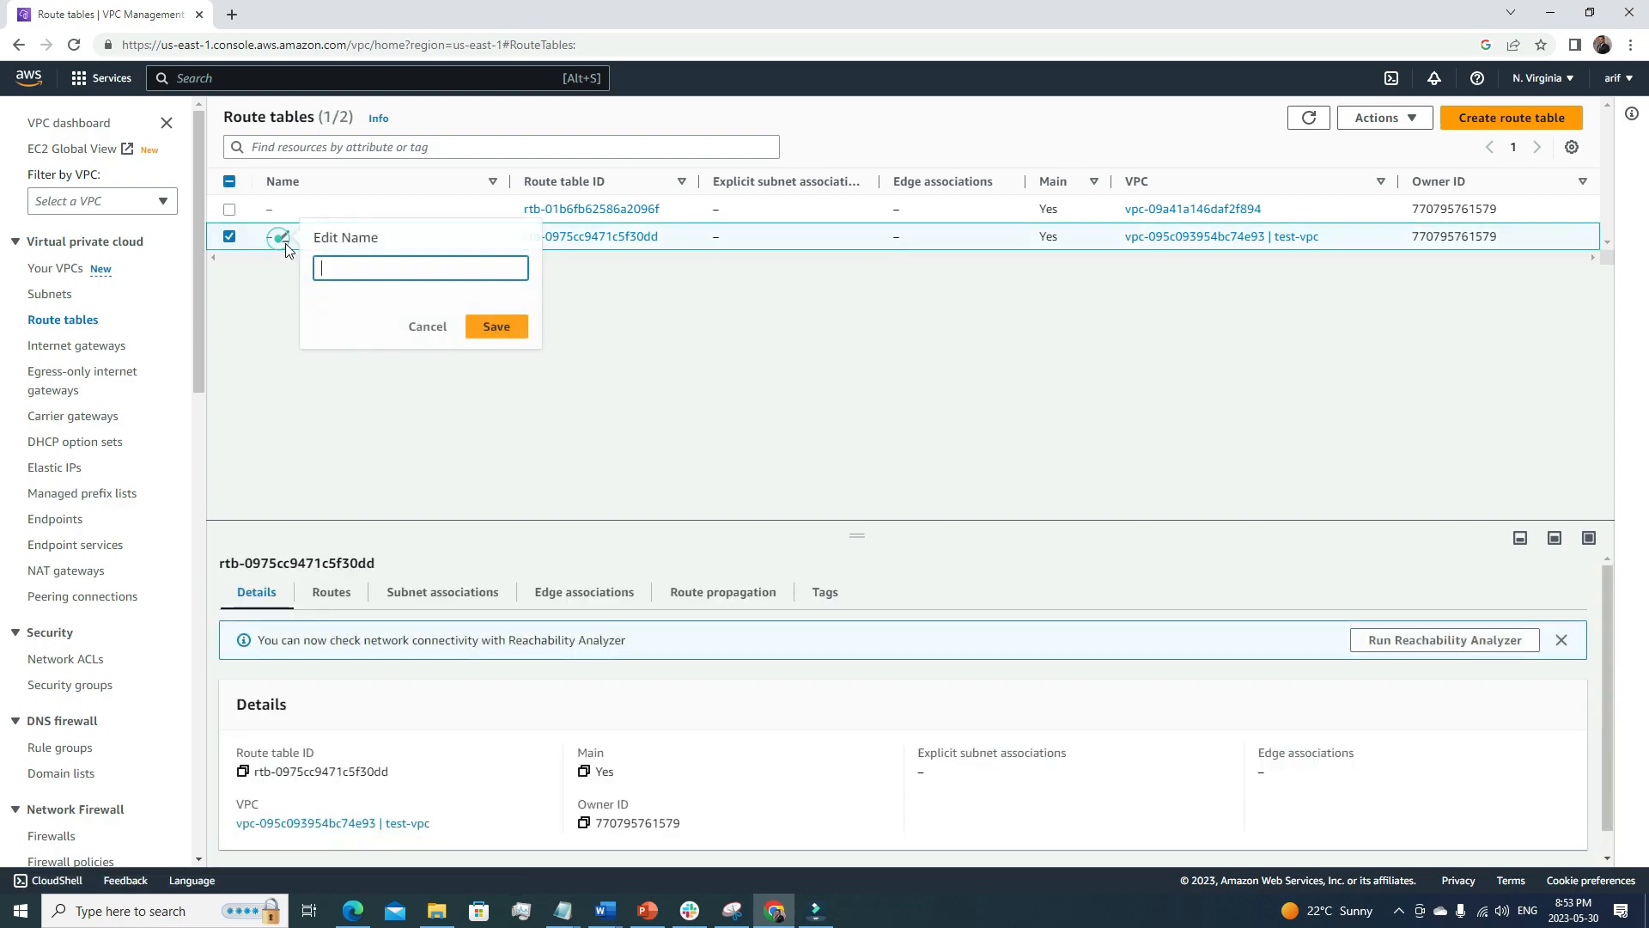
click(349, 266)
click(488, 331)
click(229, 237)
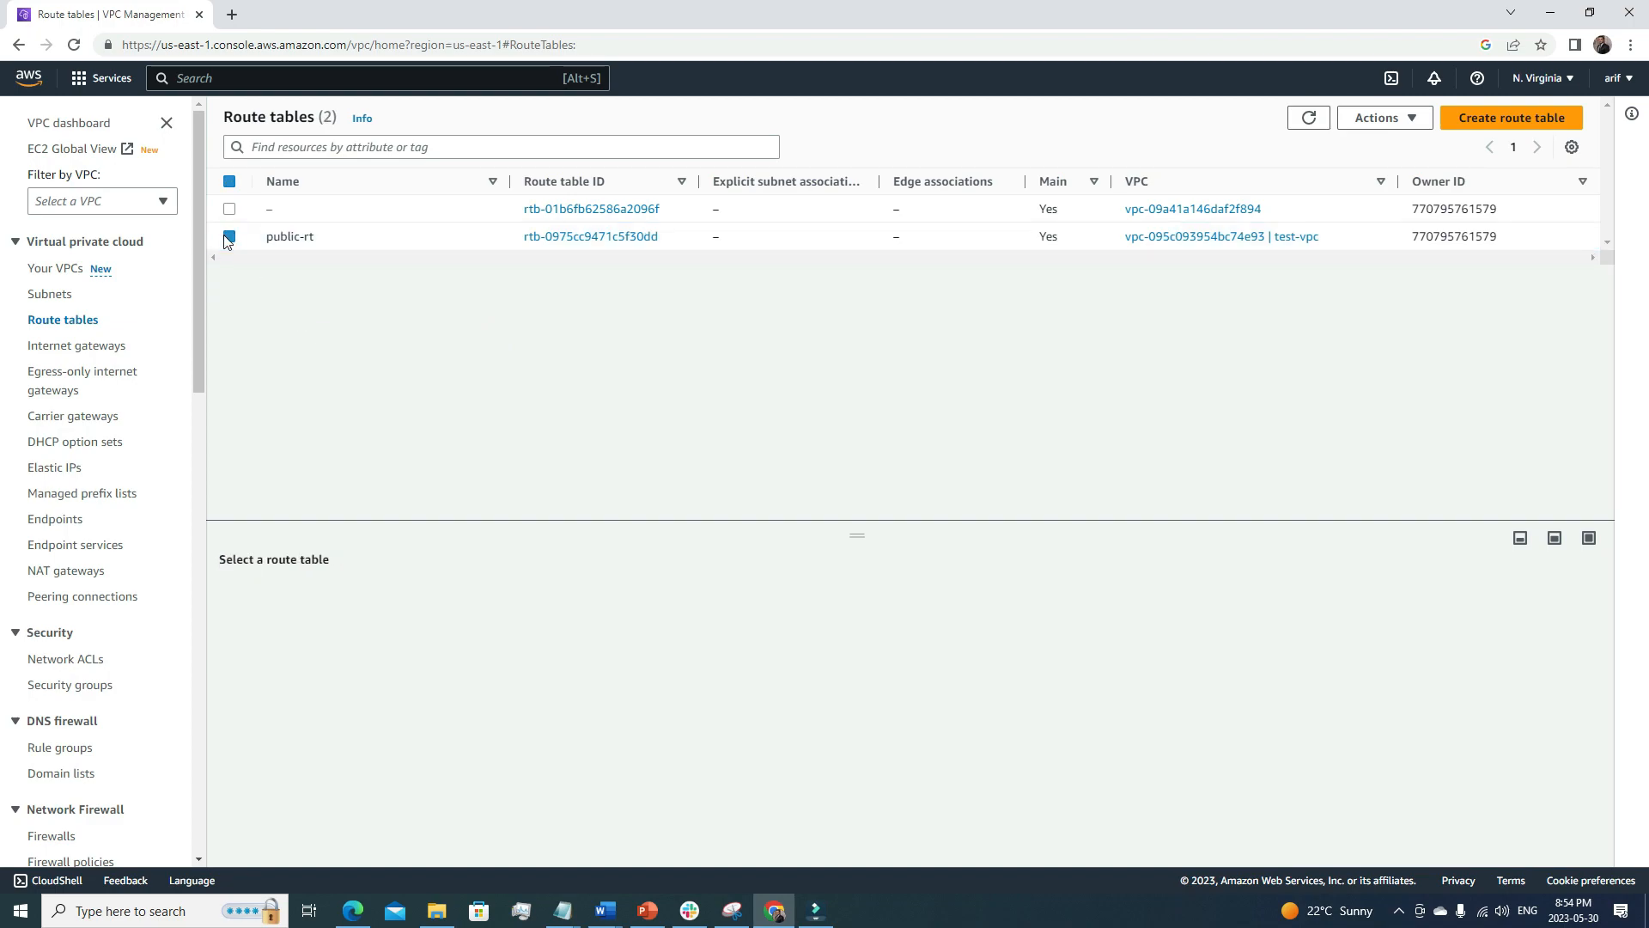
Create a route table named private-rt in test-vpc.
click(1483, 125)
click(356, 332)
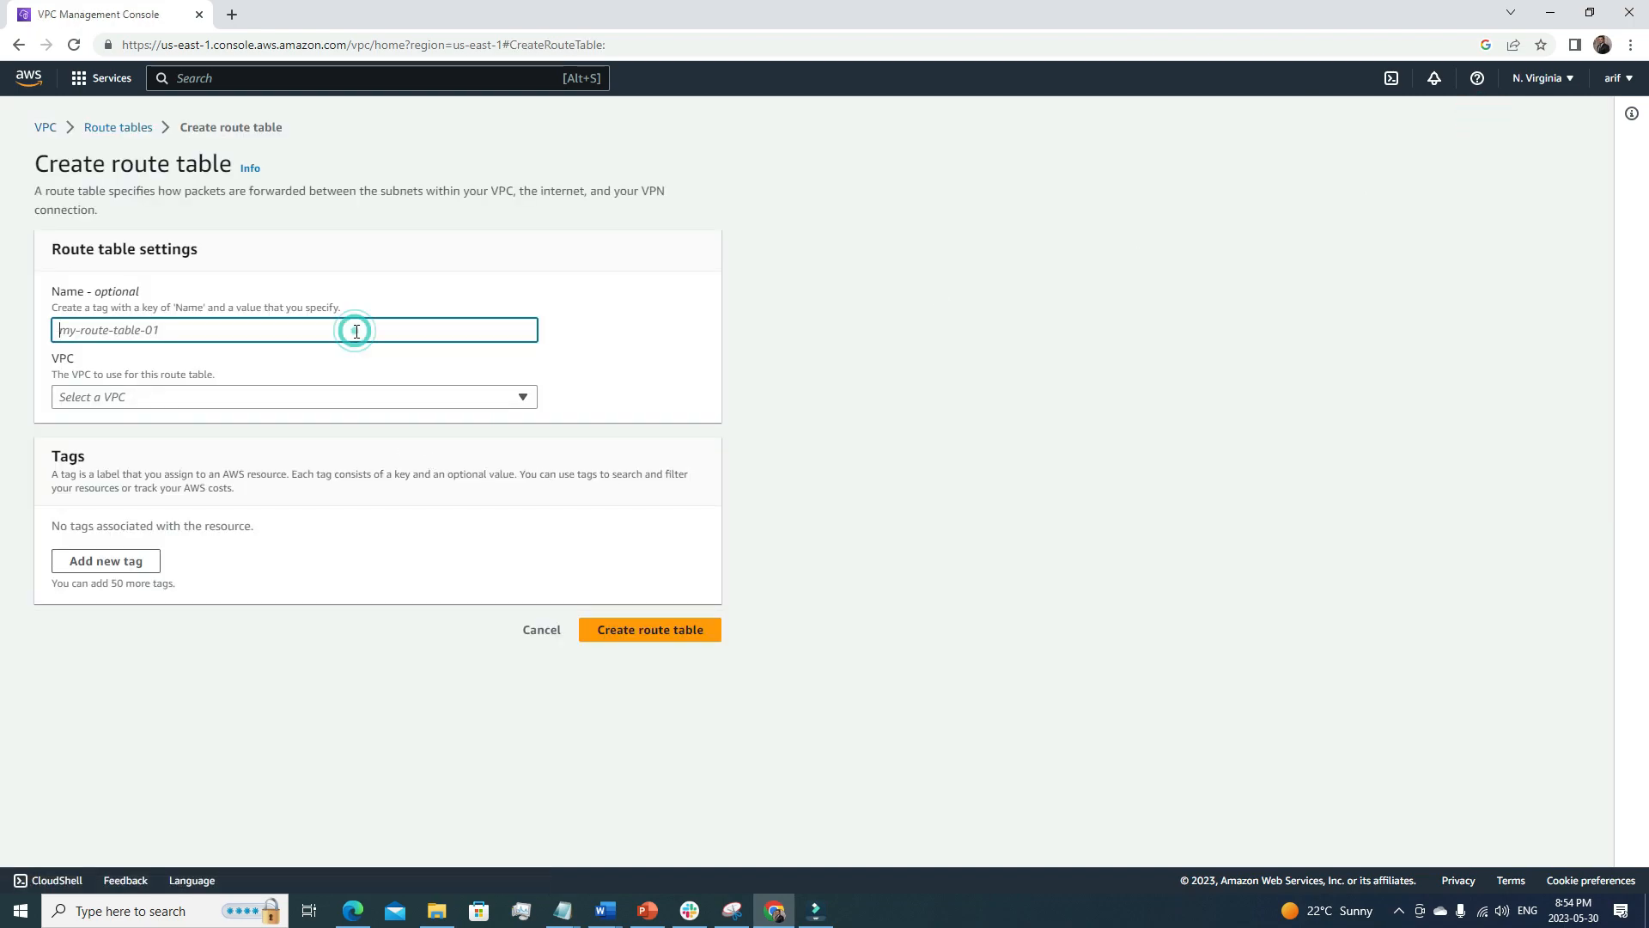
text(private-rt)
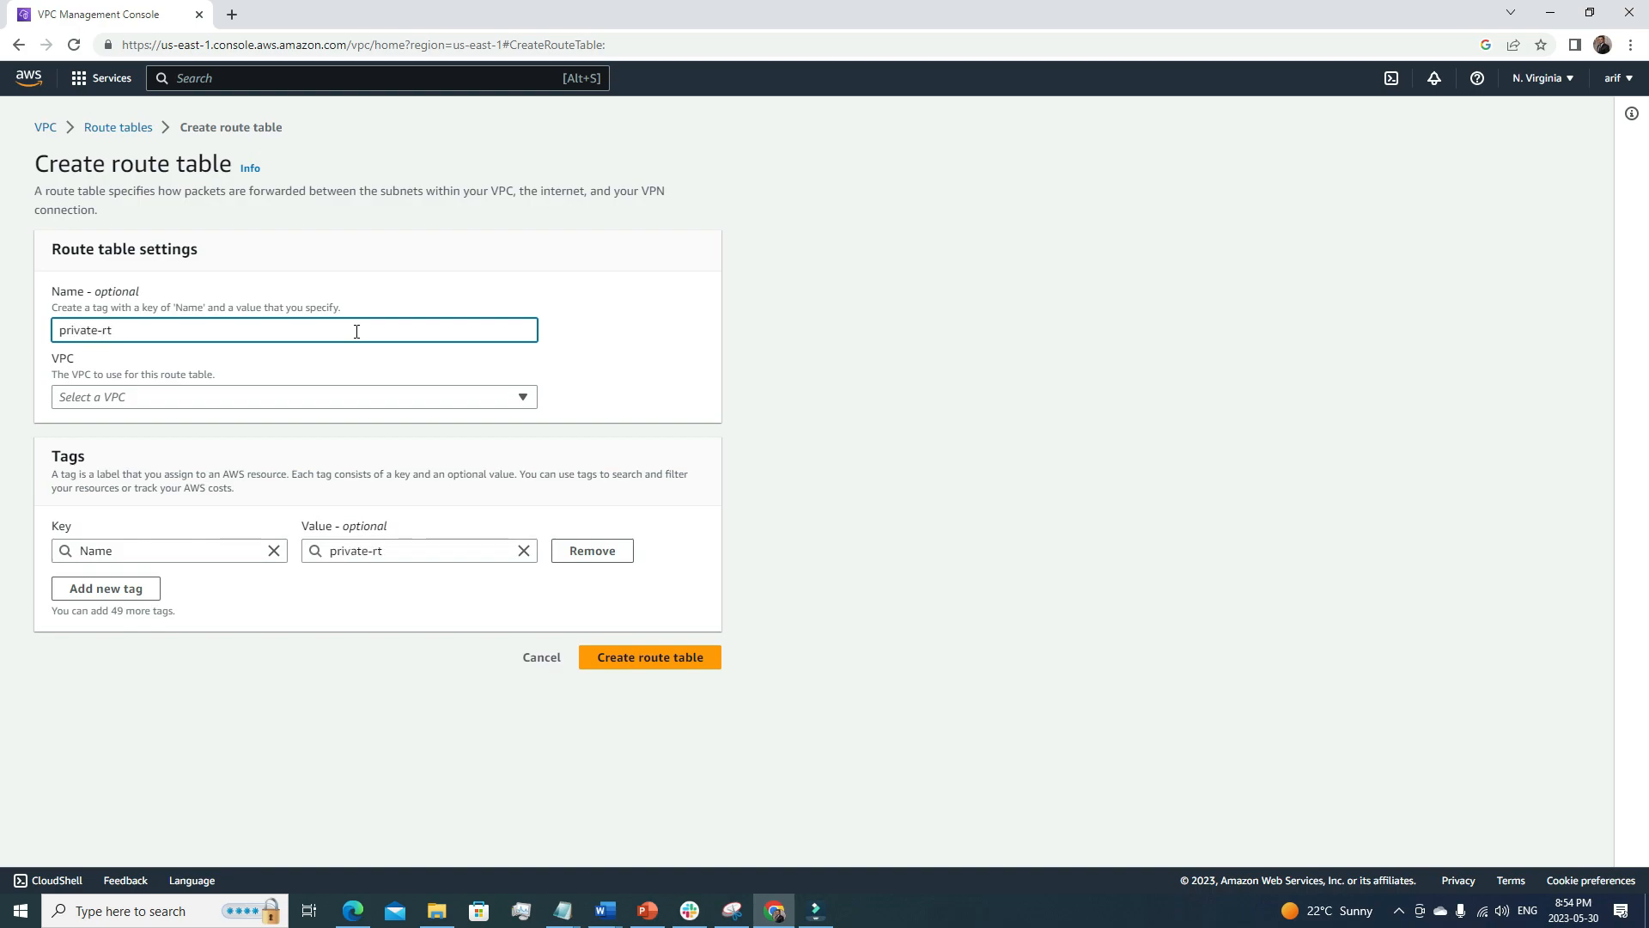
click(322, 397)
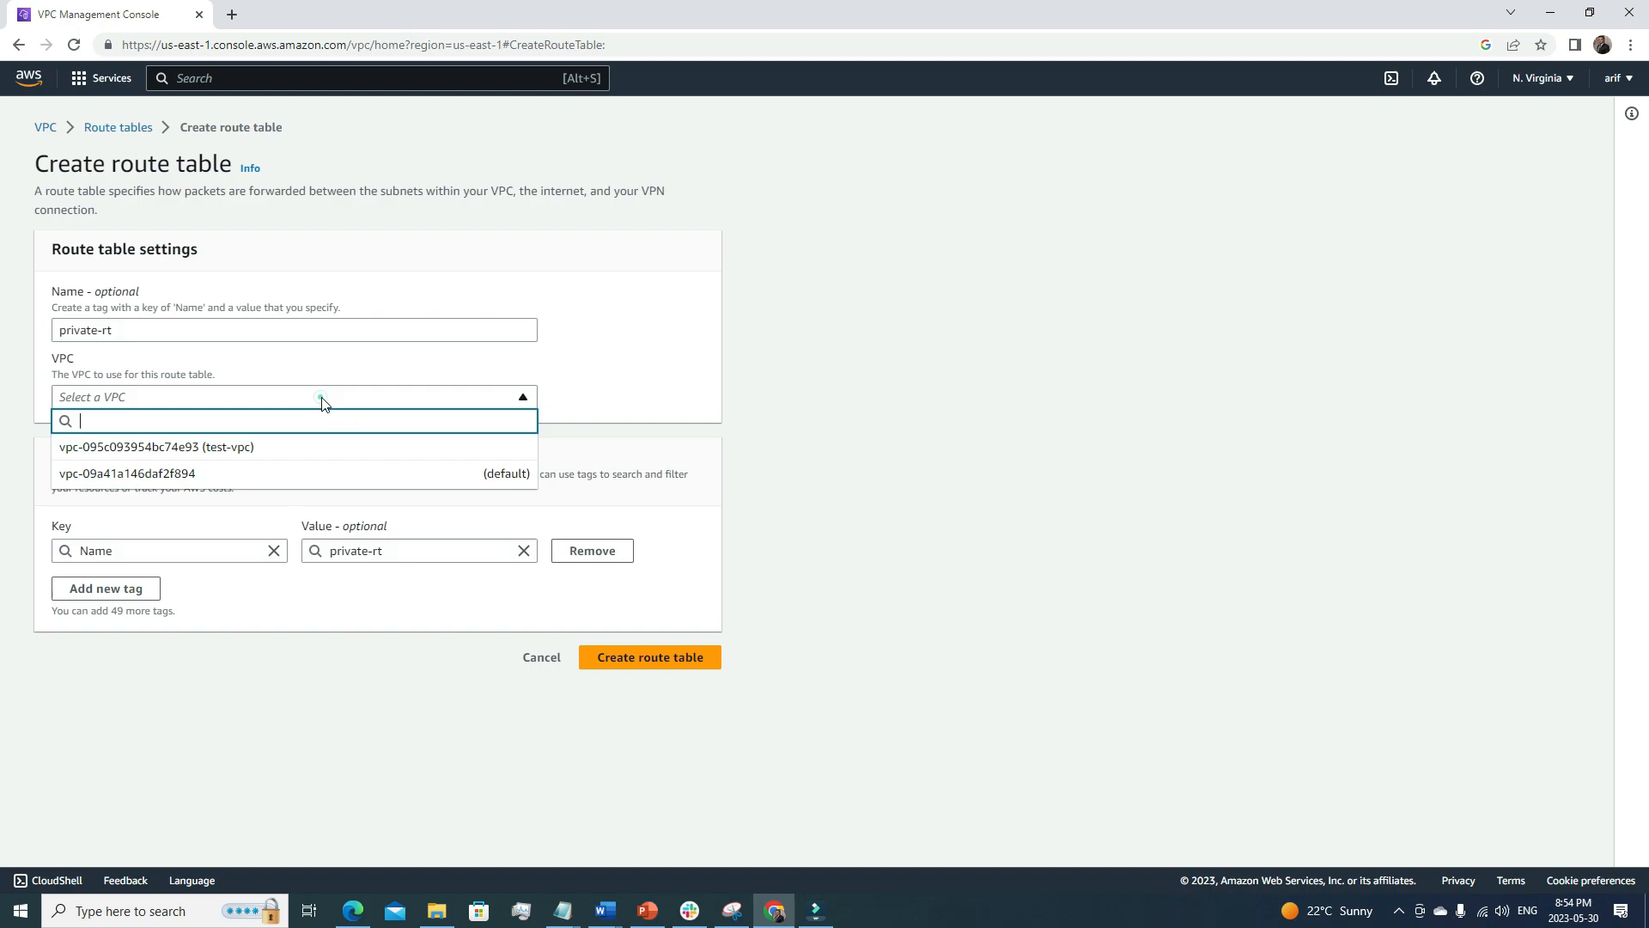
click(291, 447)
click(637, 663)
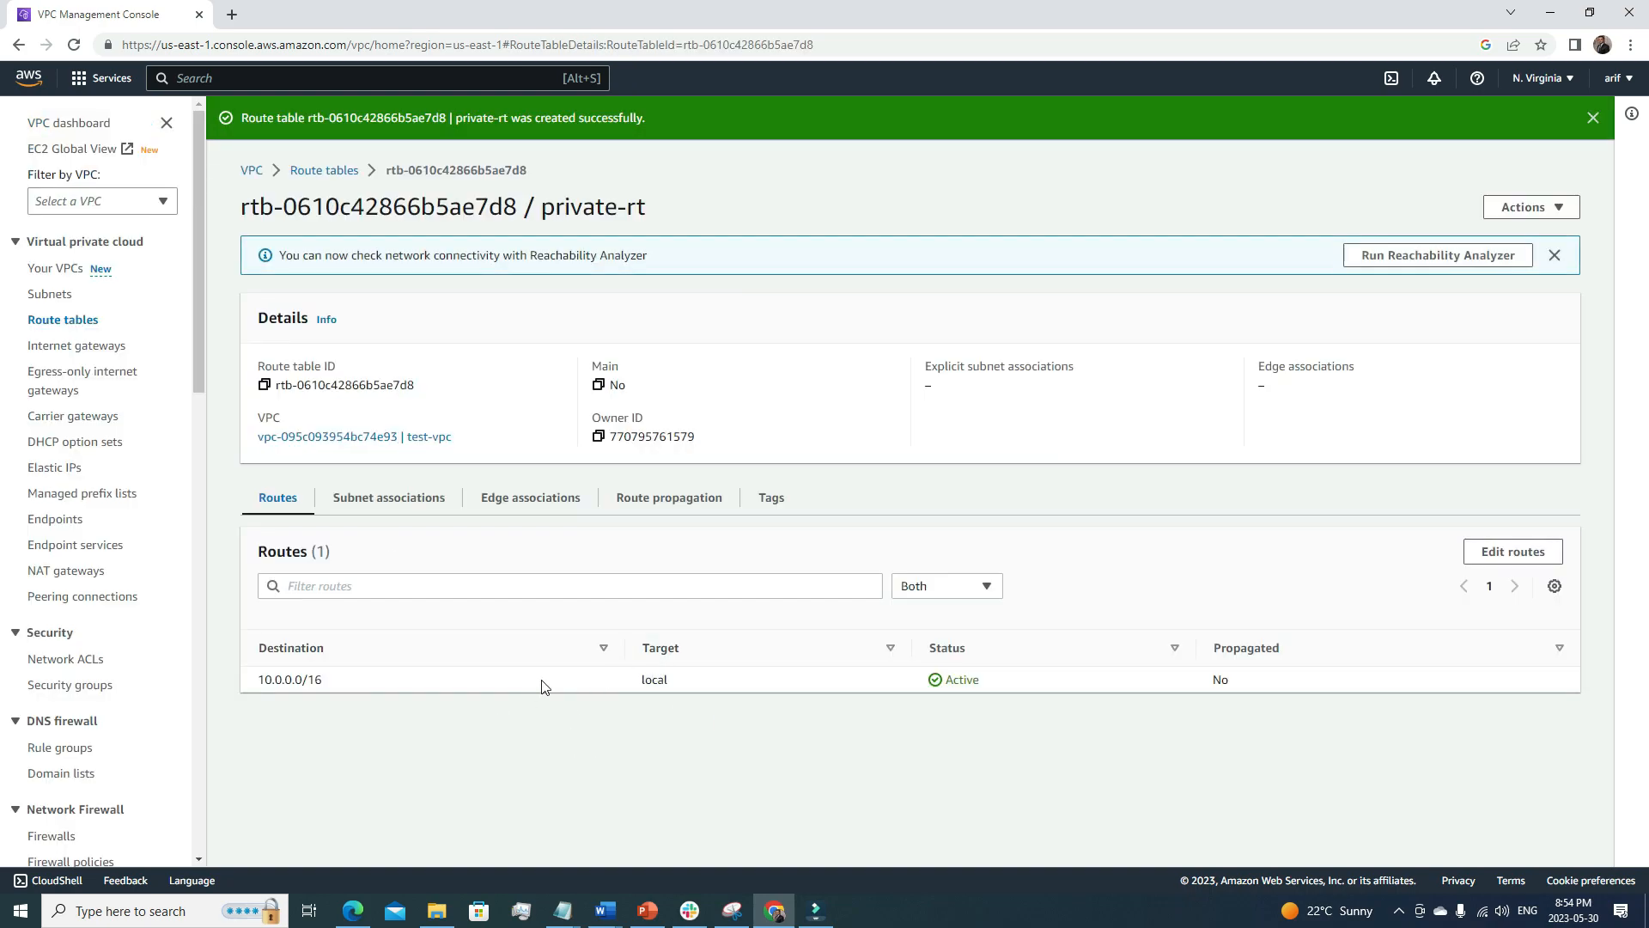
Add a new route with destination 0.0.0.0/0 to the public-rt route table.
click(69, 323)
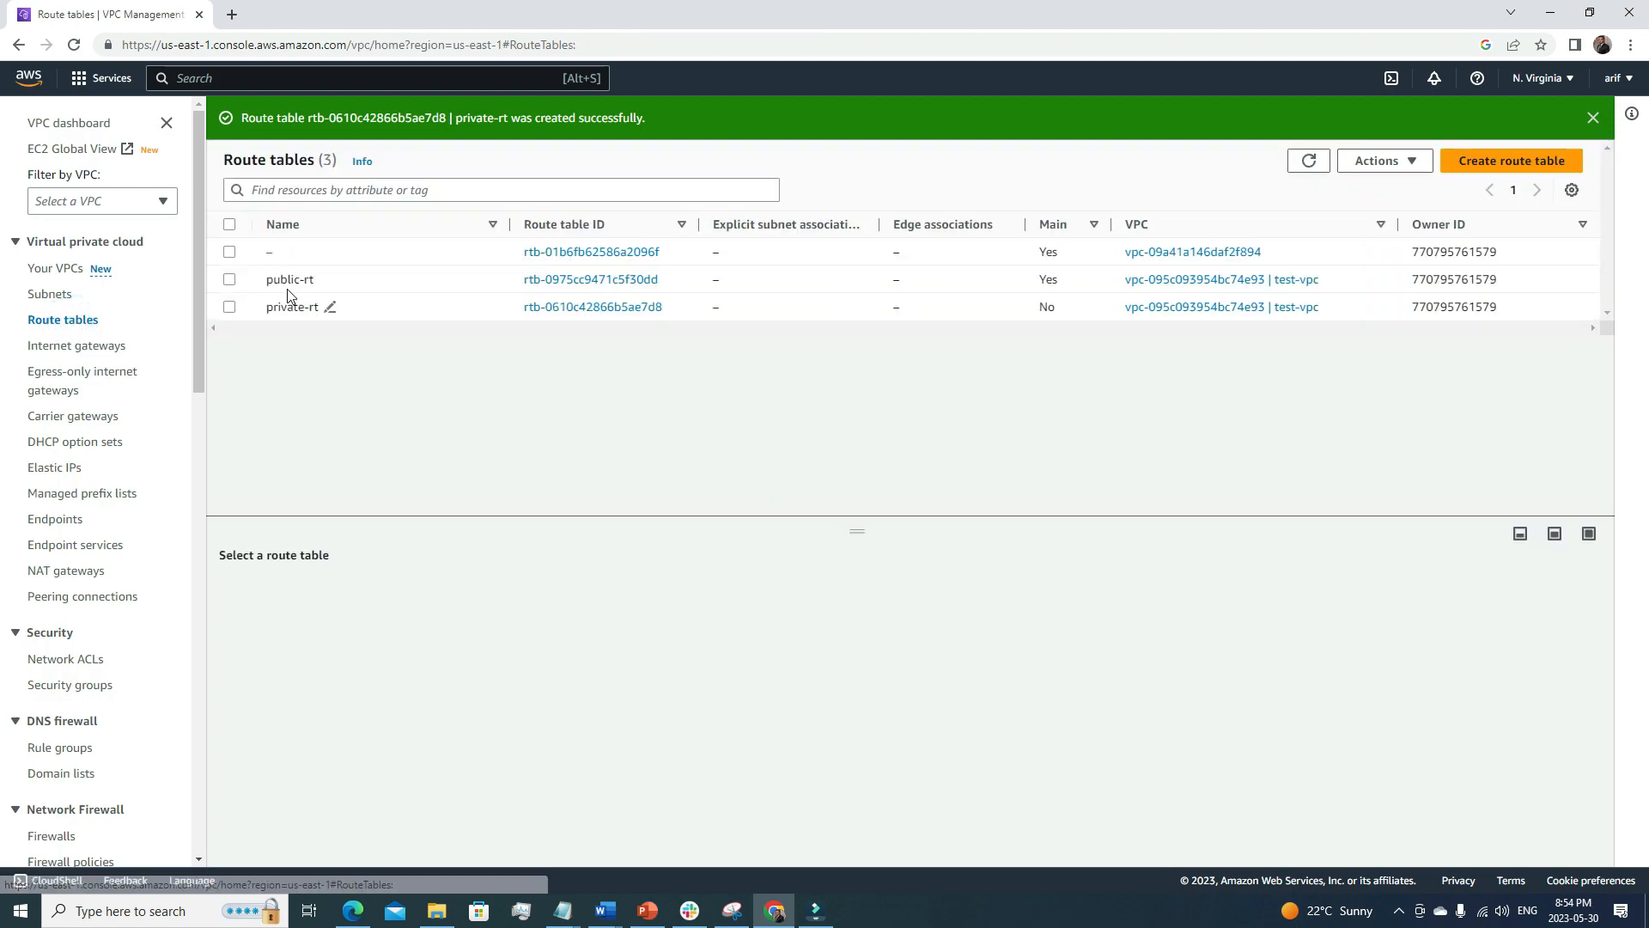
click(228, 280)
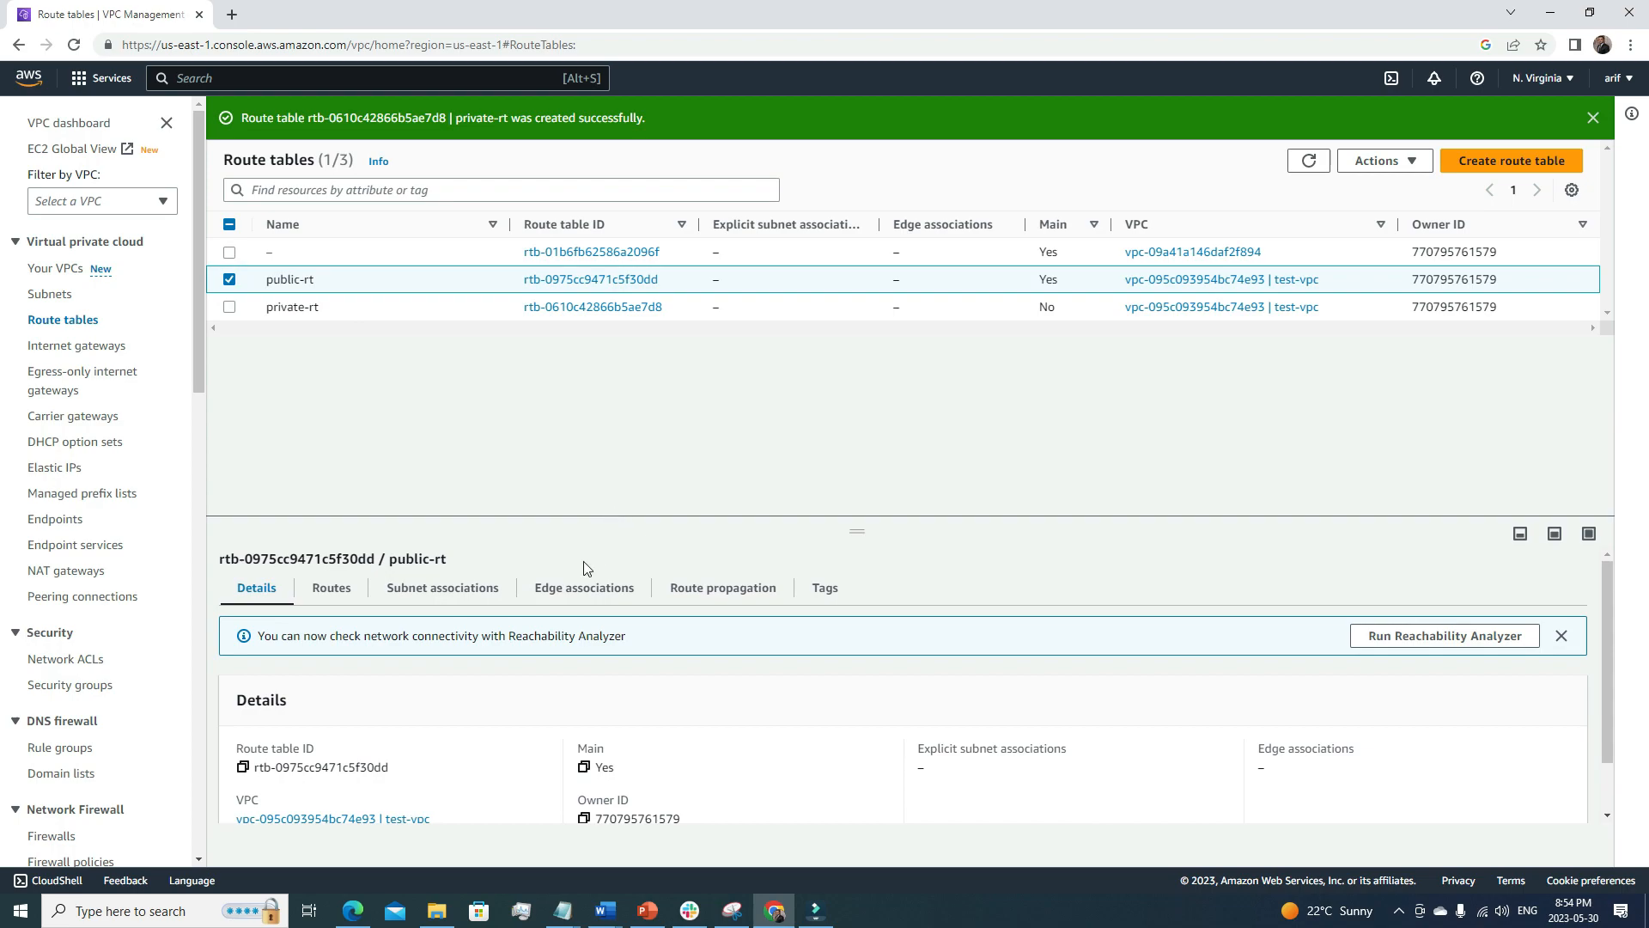
click(343, 578)
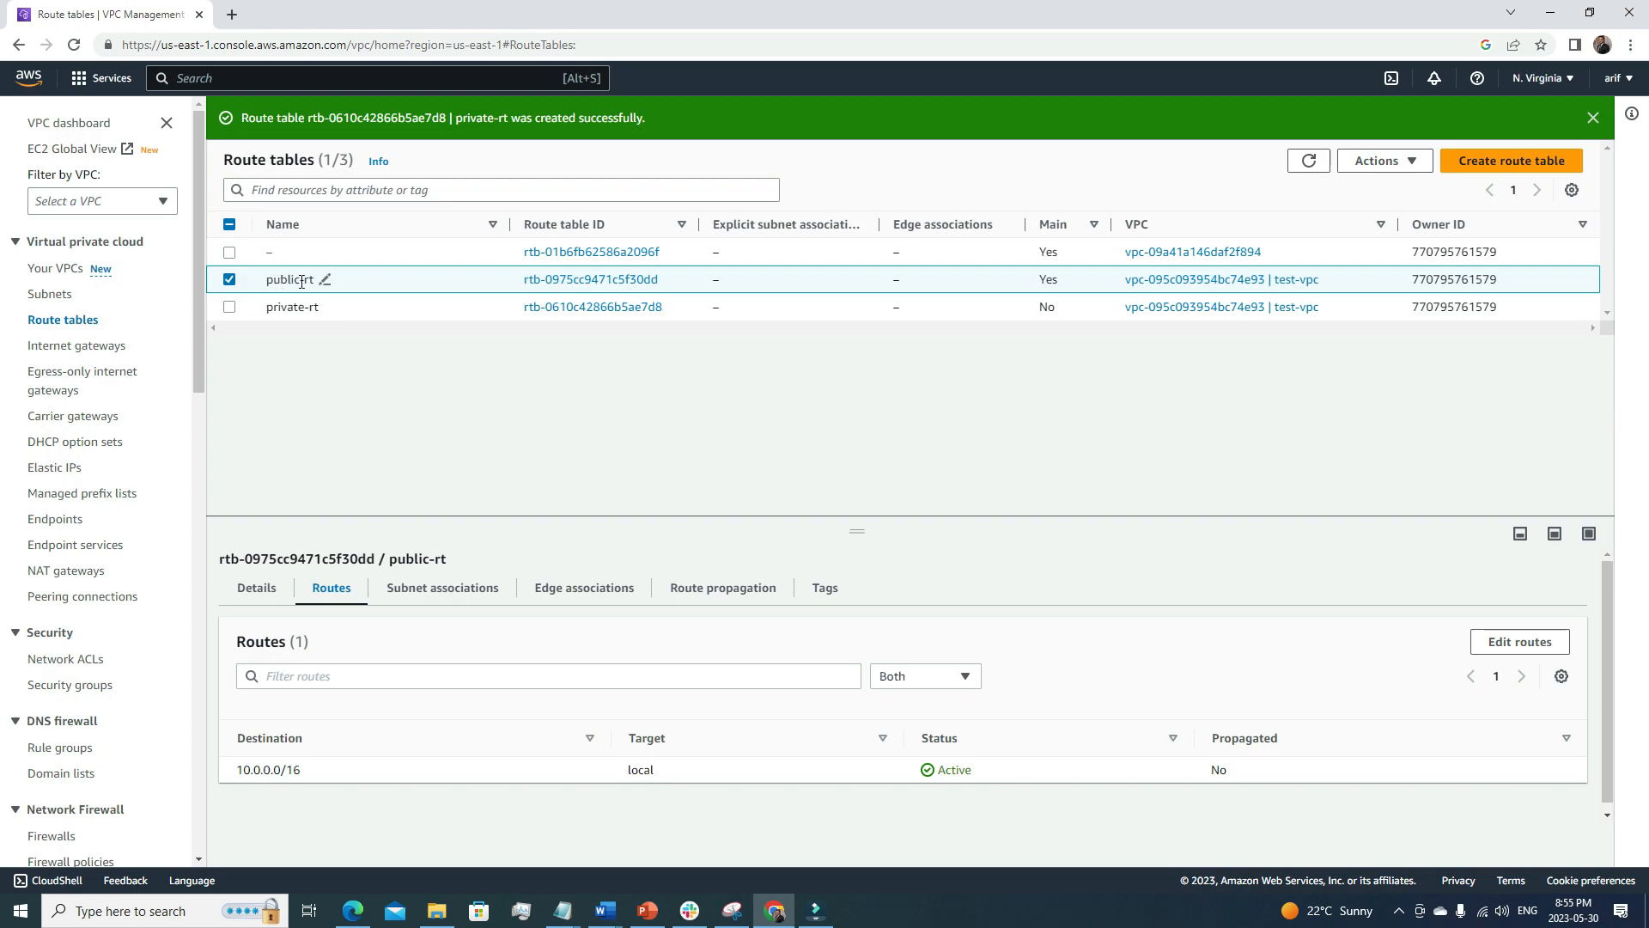
click(1498, 646)
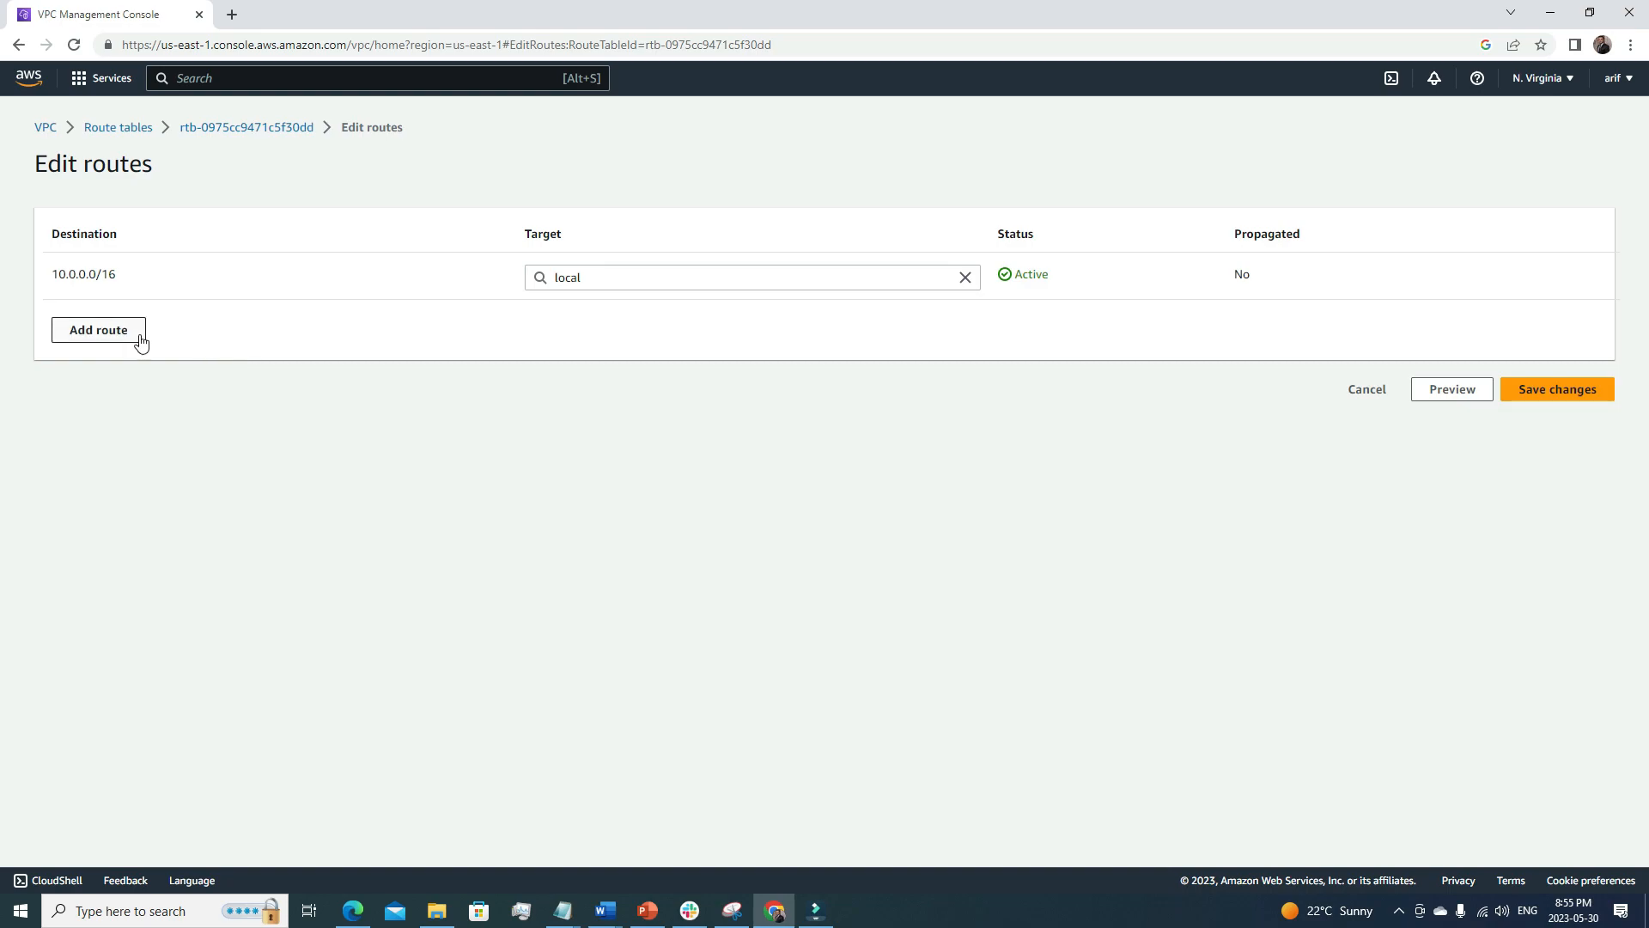
click(137, 335)
click(138, 333)
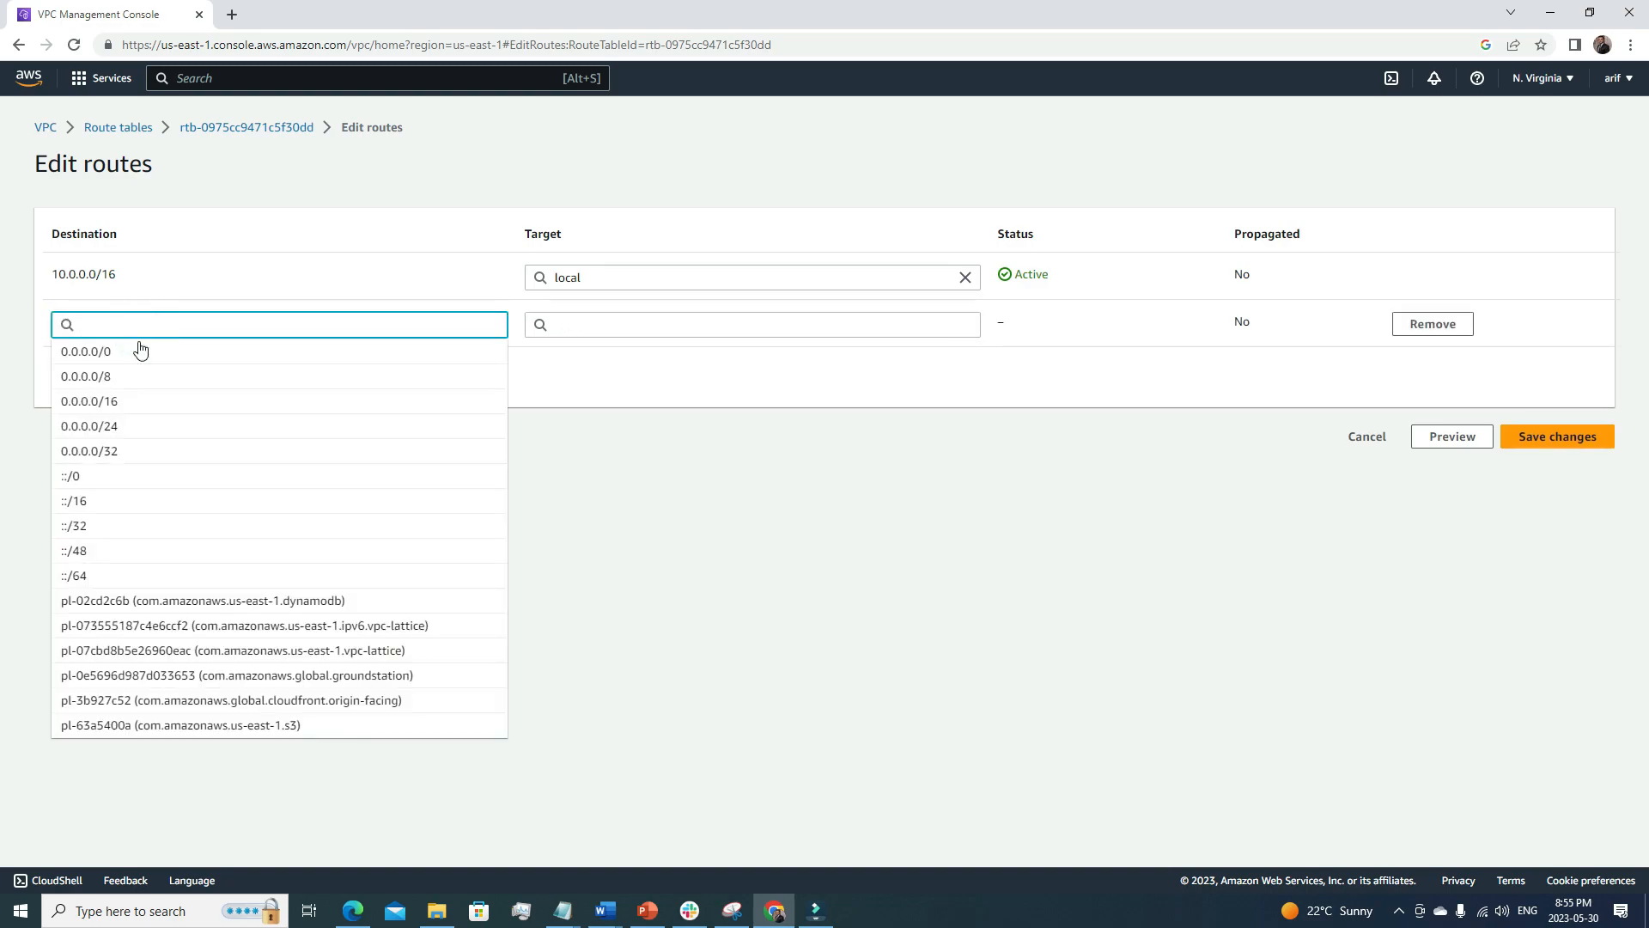
click(140, 353)
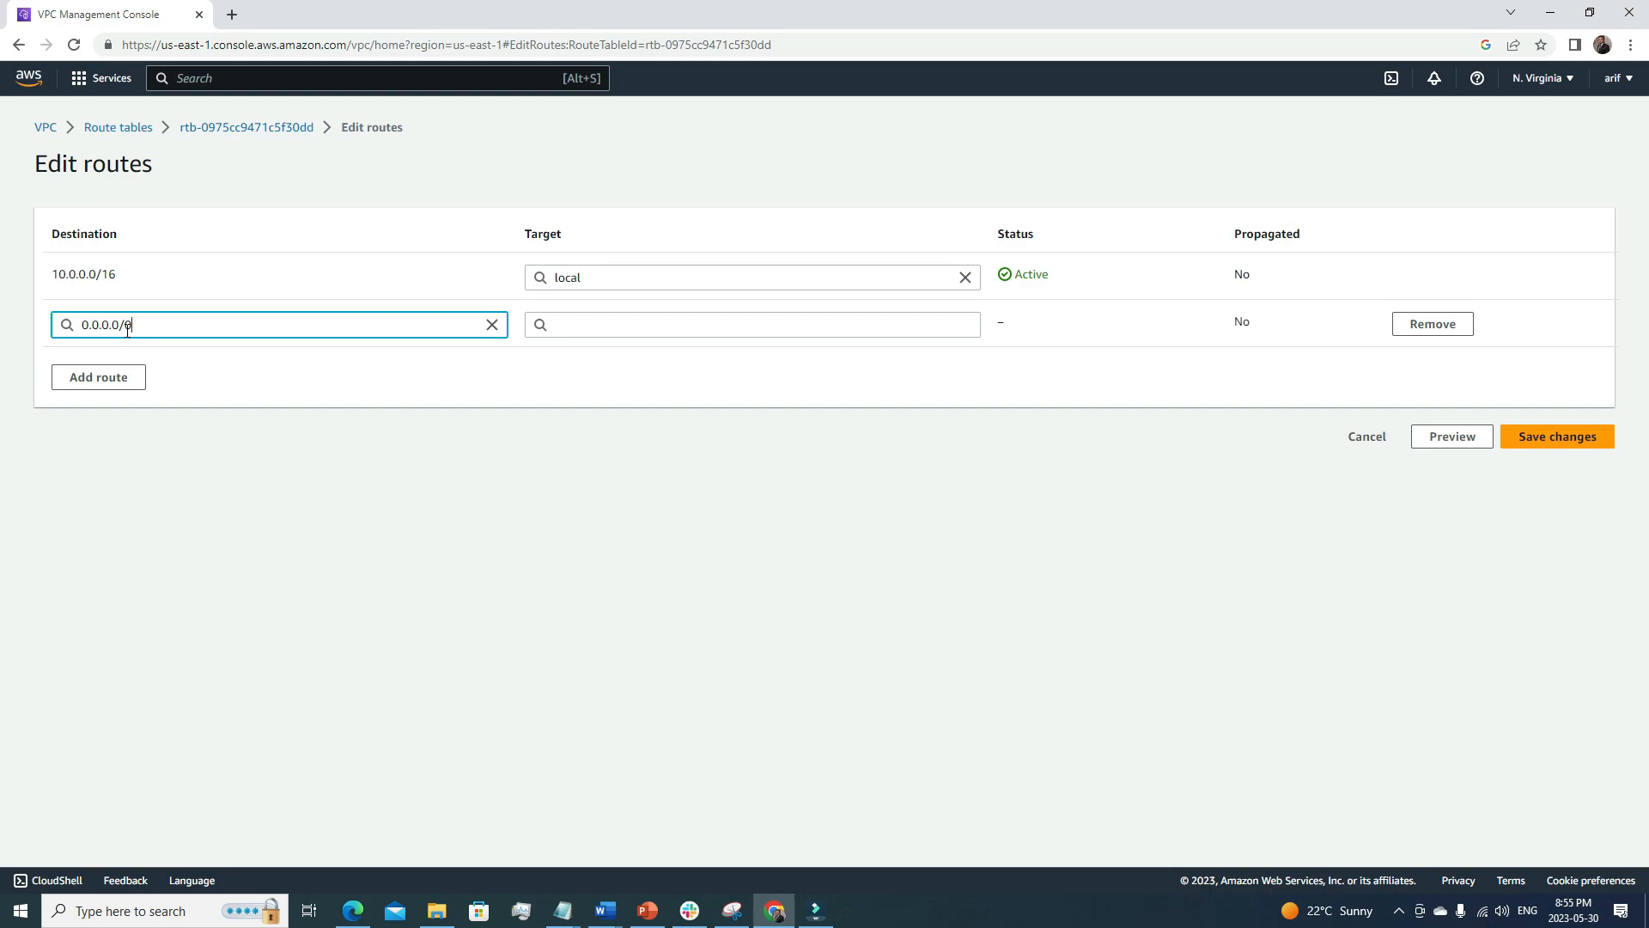
click(309, 449)
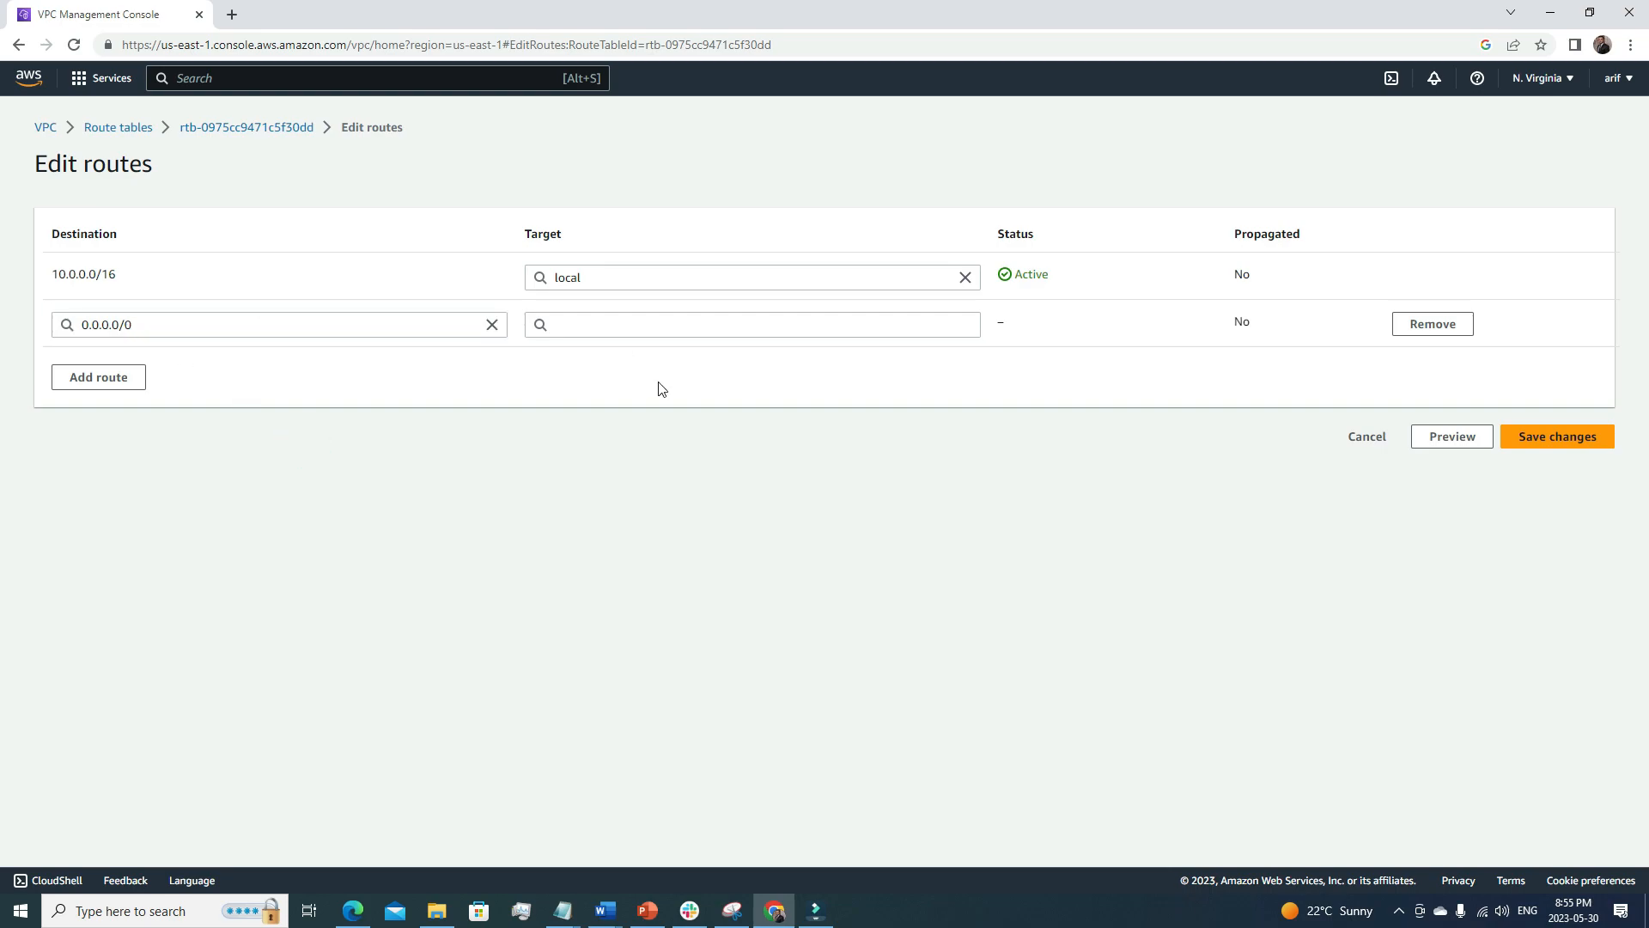
Set the 0.0.0.0/0 route's target to the test-igw internet gateway, and save the route changes.
click(572, 323)
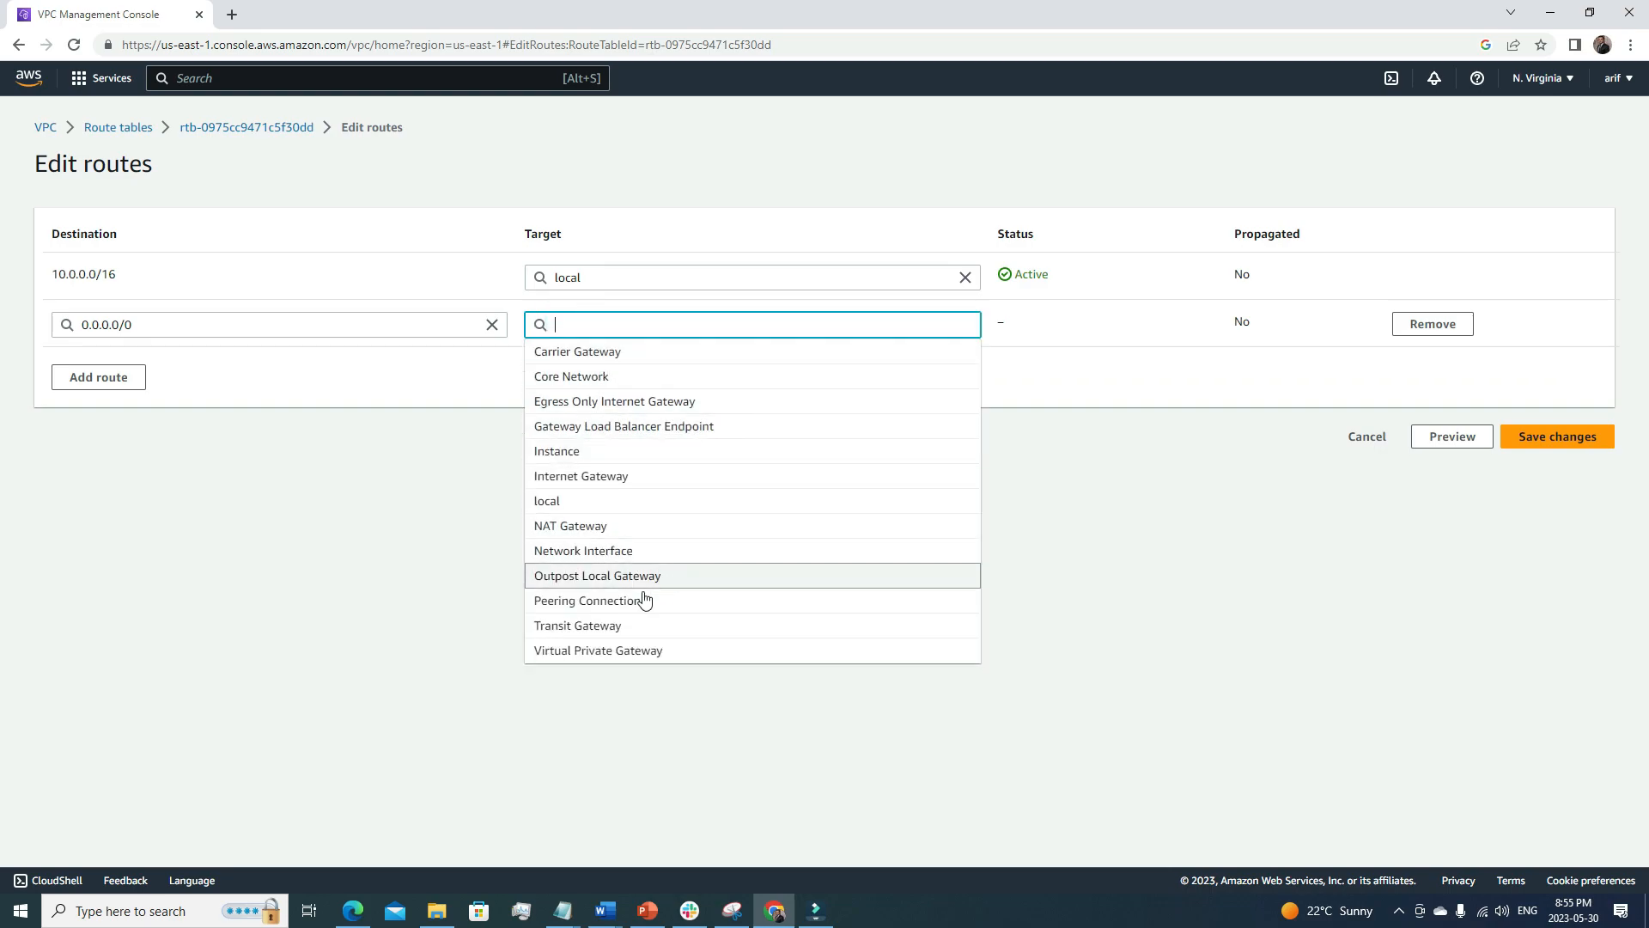
click(608, 479)
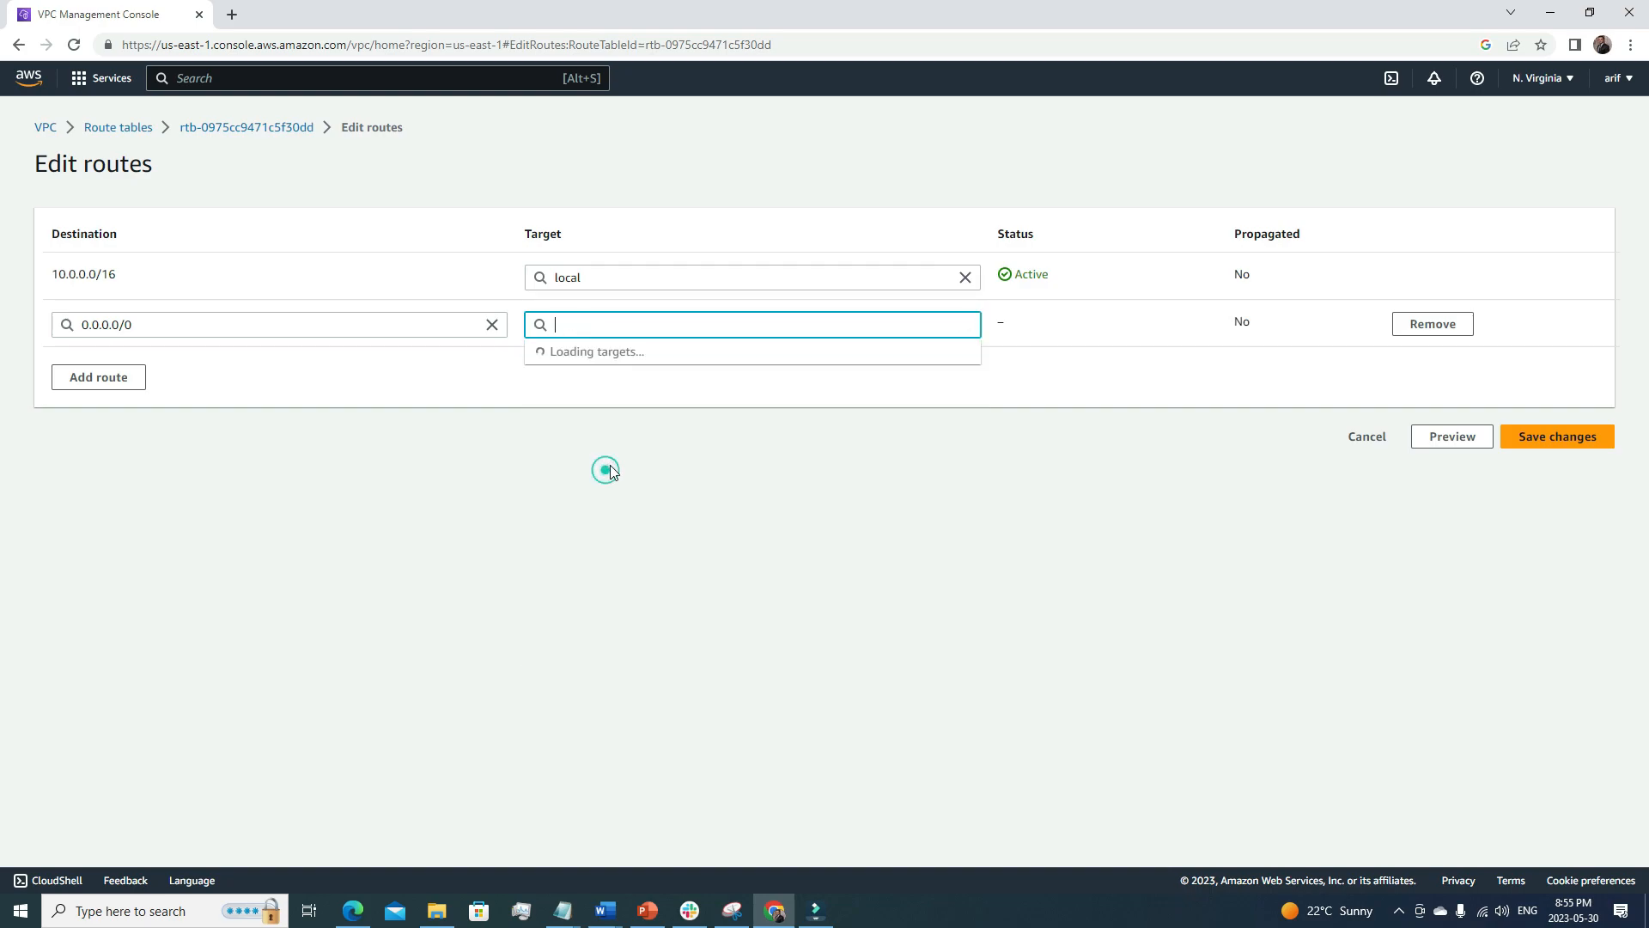
click(646, 352)
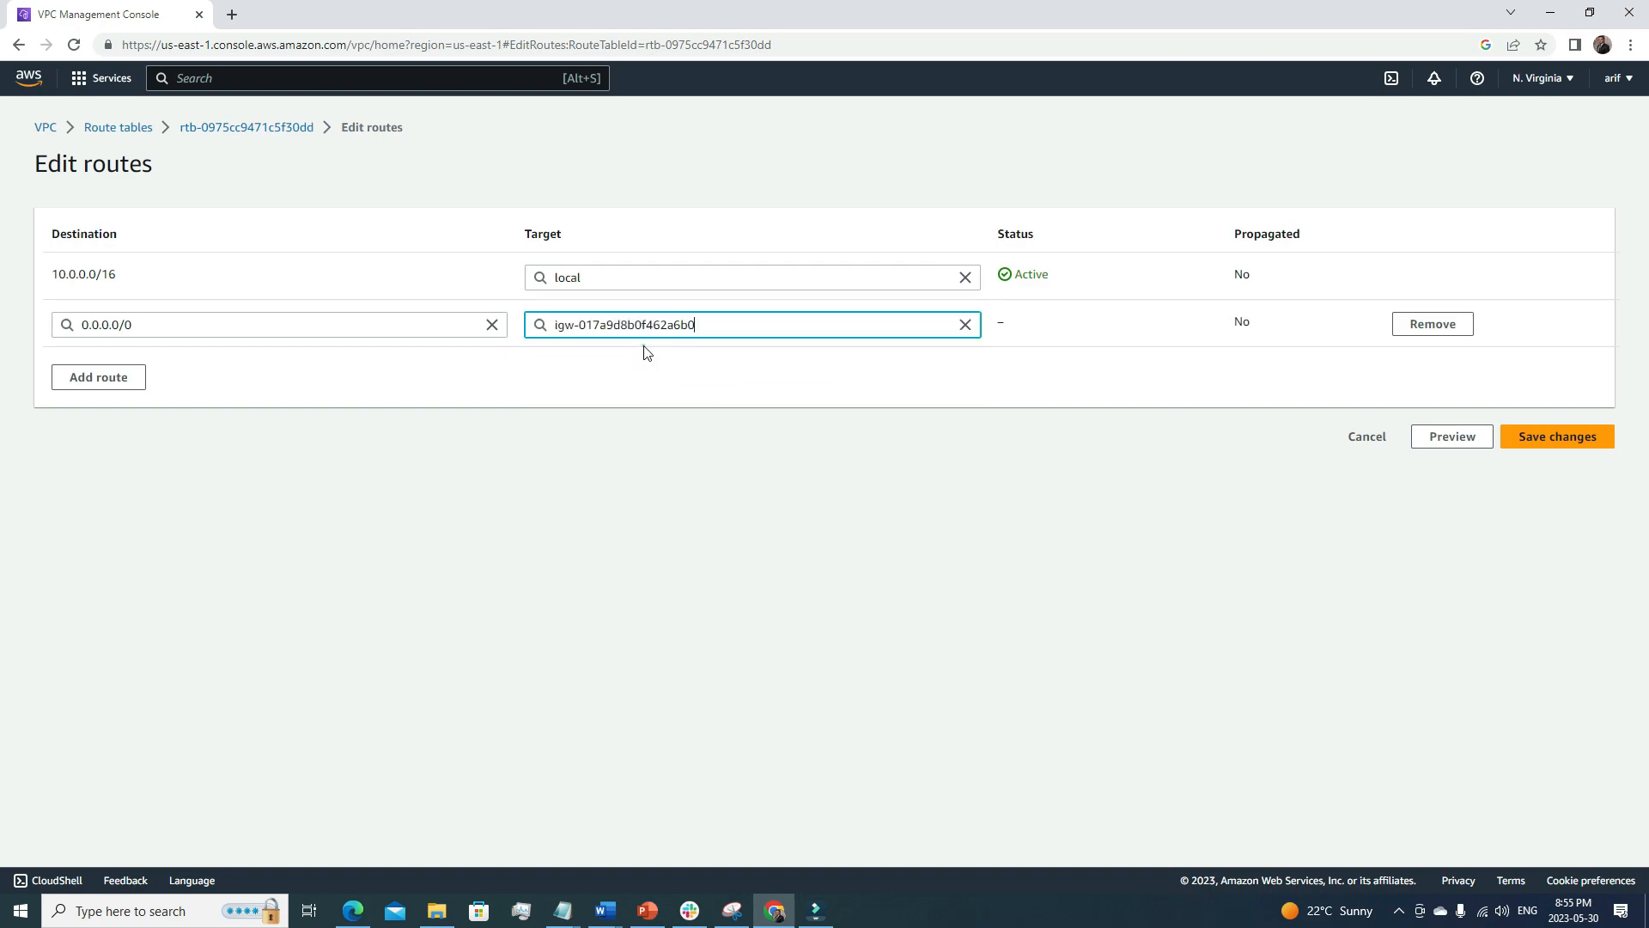
click(1540, 439)
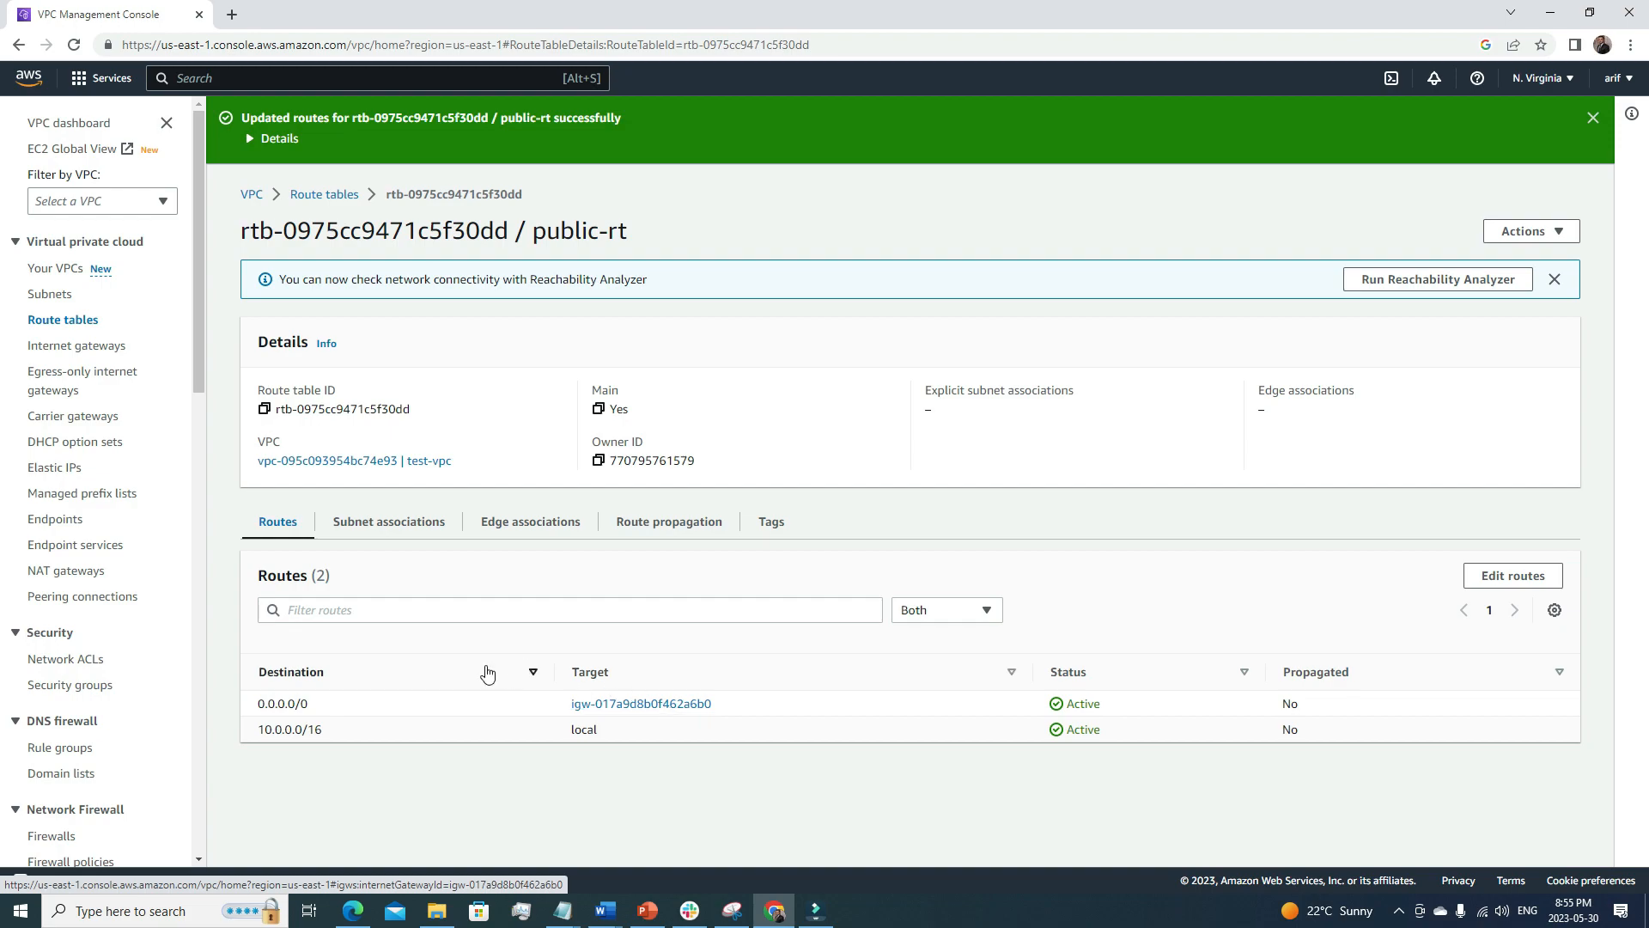
Explicitly associate public-subnet with the public-rt route table, and save the association.
click(53, 321)
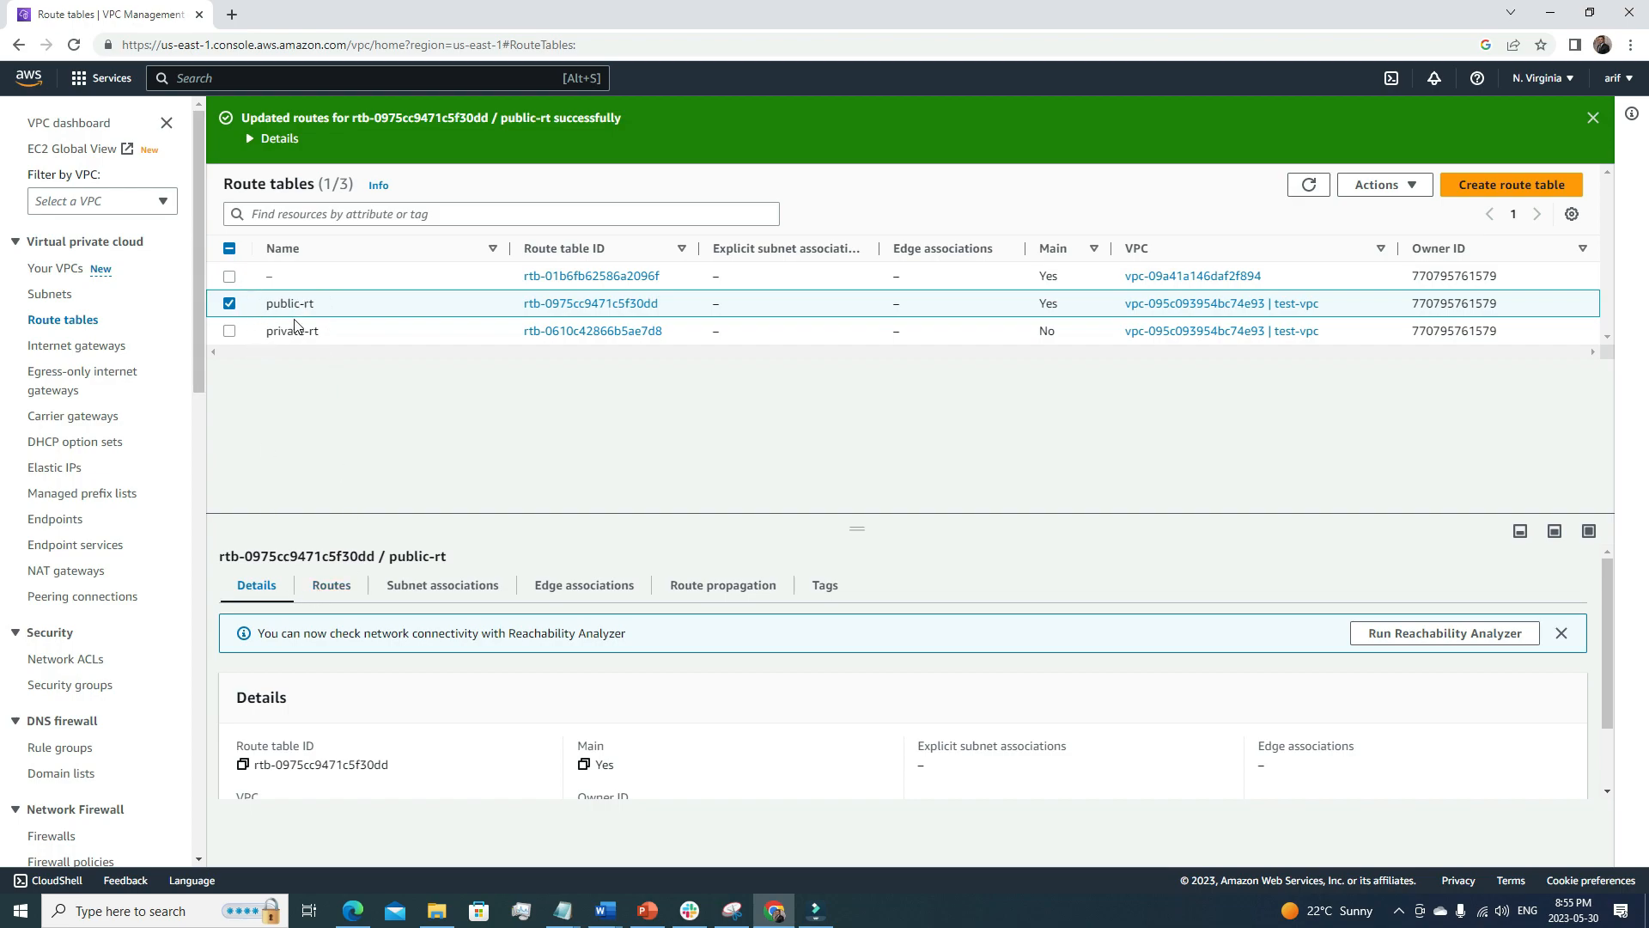
click(430, 591)
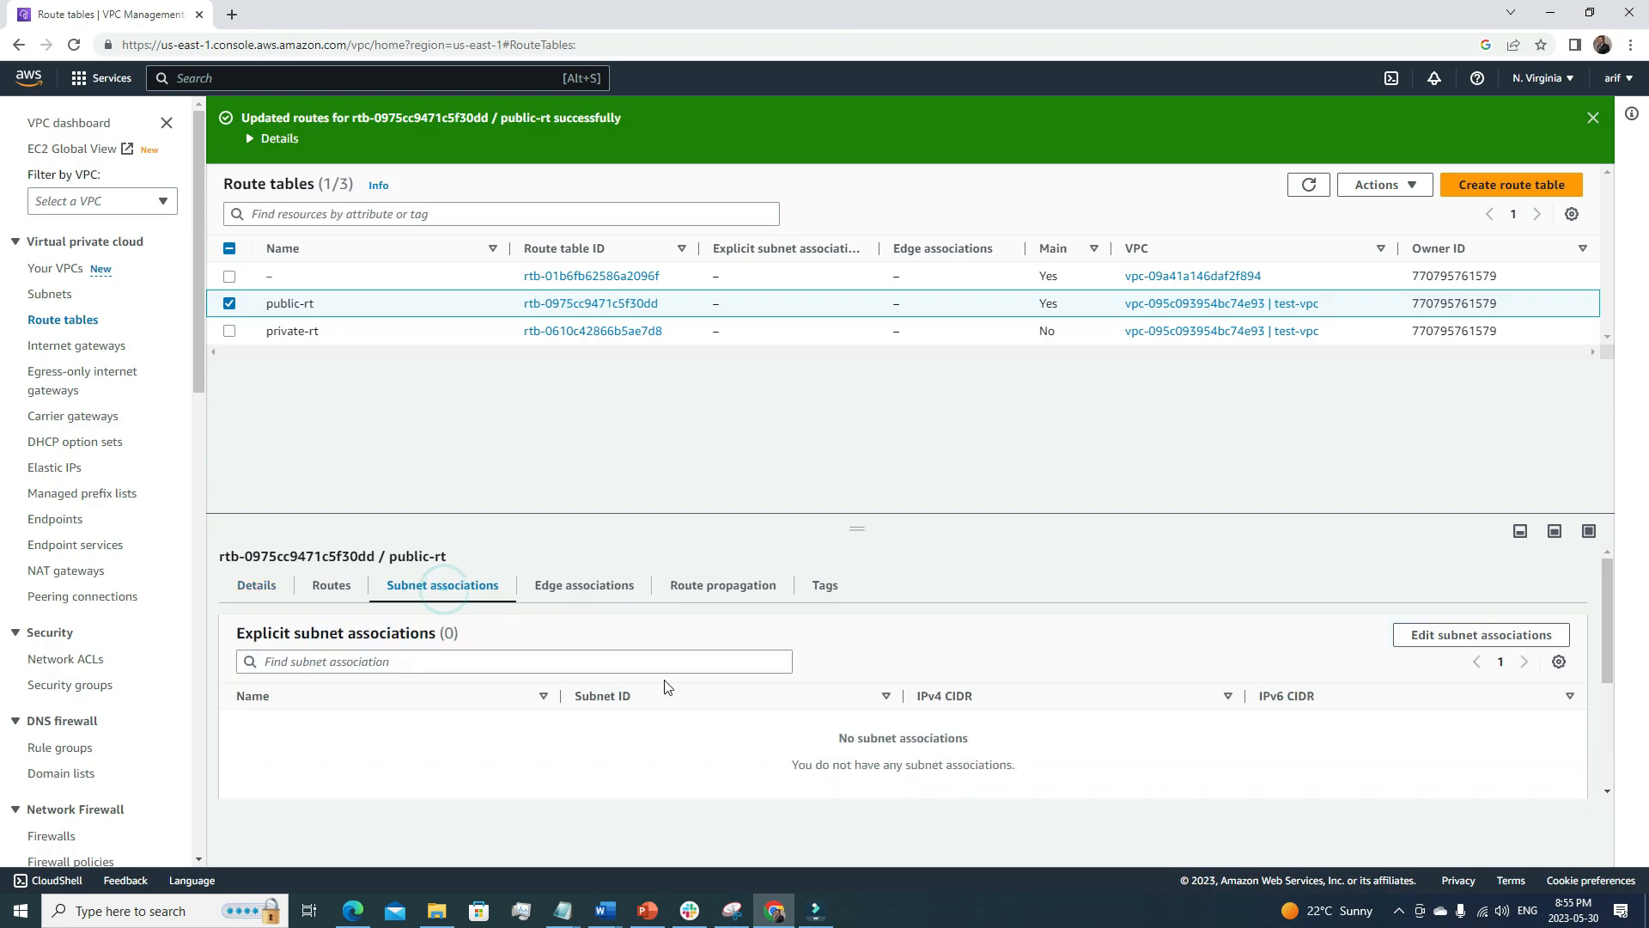
scroll(667, 687, down, 2)
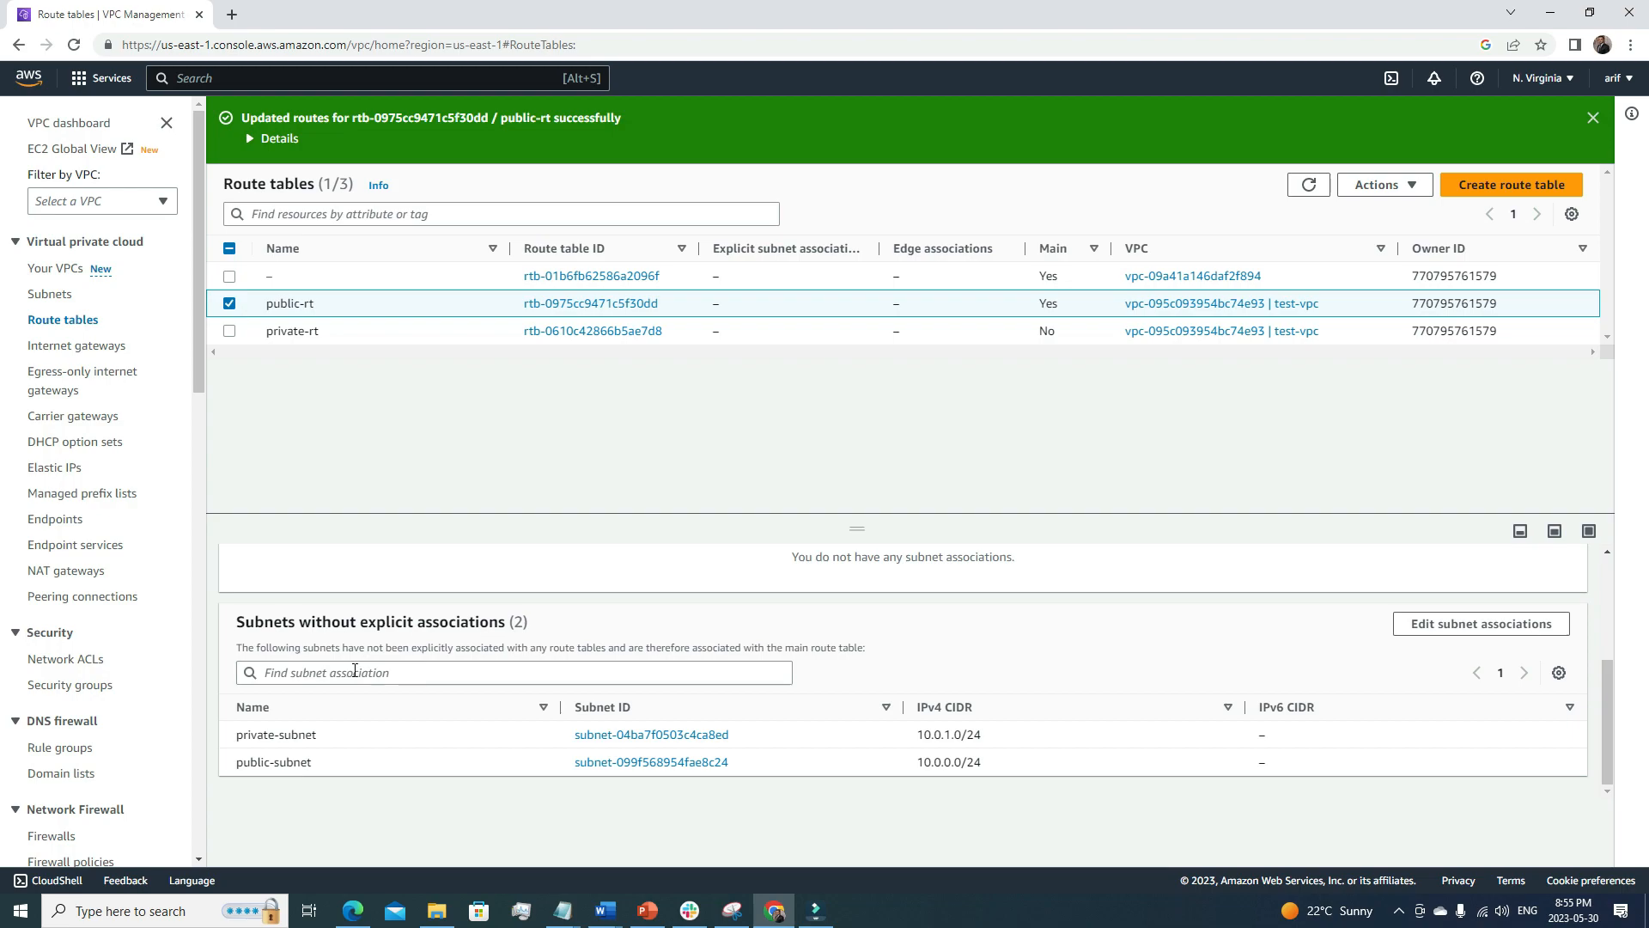
scroll(387, 692, up, 2)
scroll(294, 731, down, 2)
scroll(430, 766, up, 2)
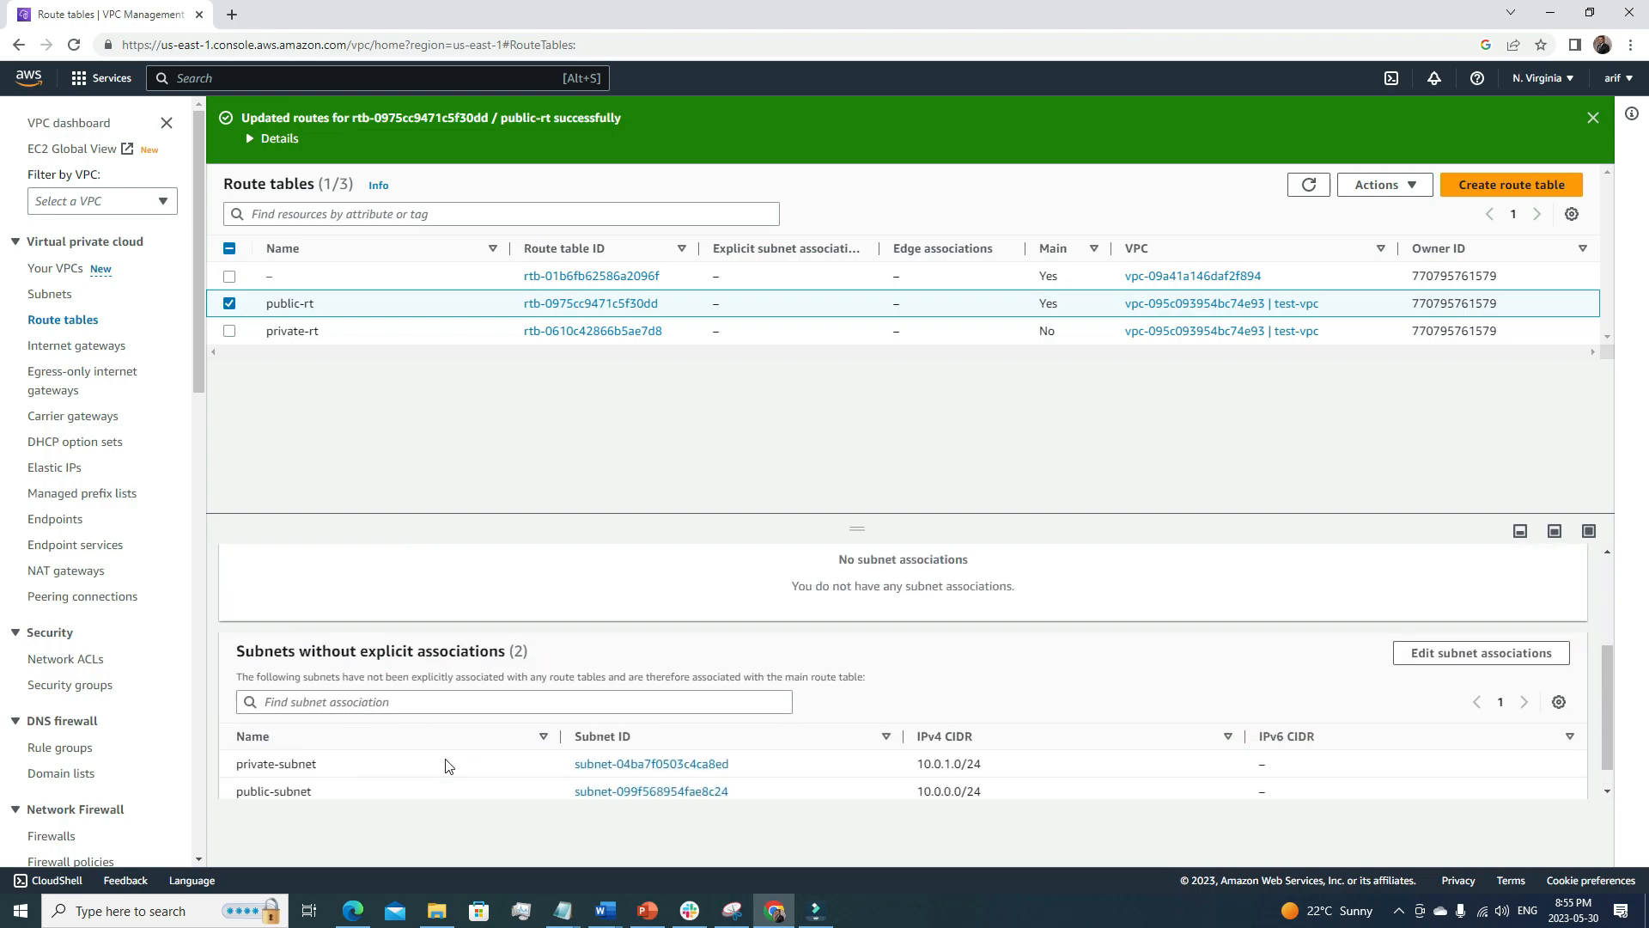
scroll(1229, 788, down, 2)
scroll(1155, 762, up, 2)
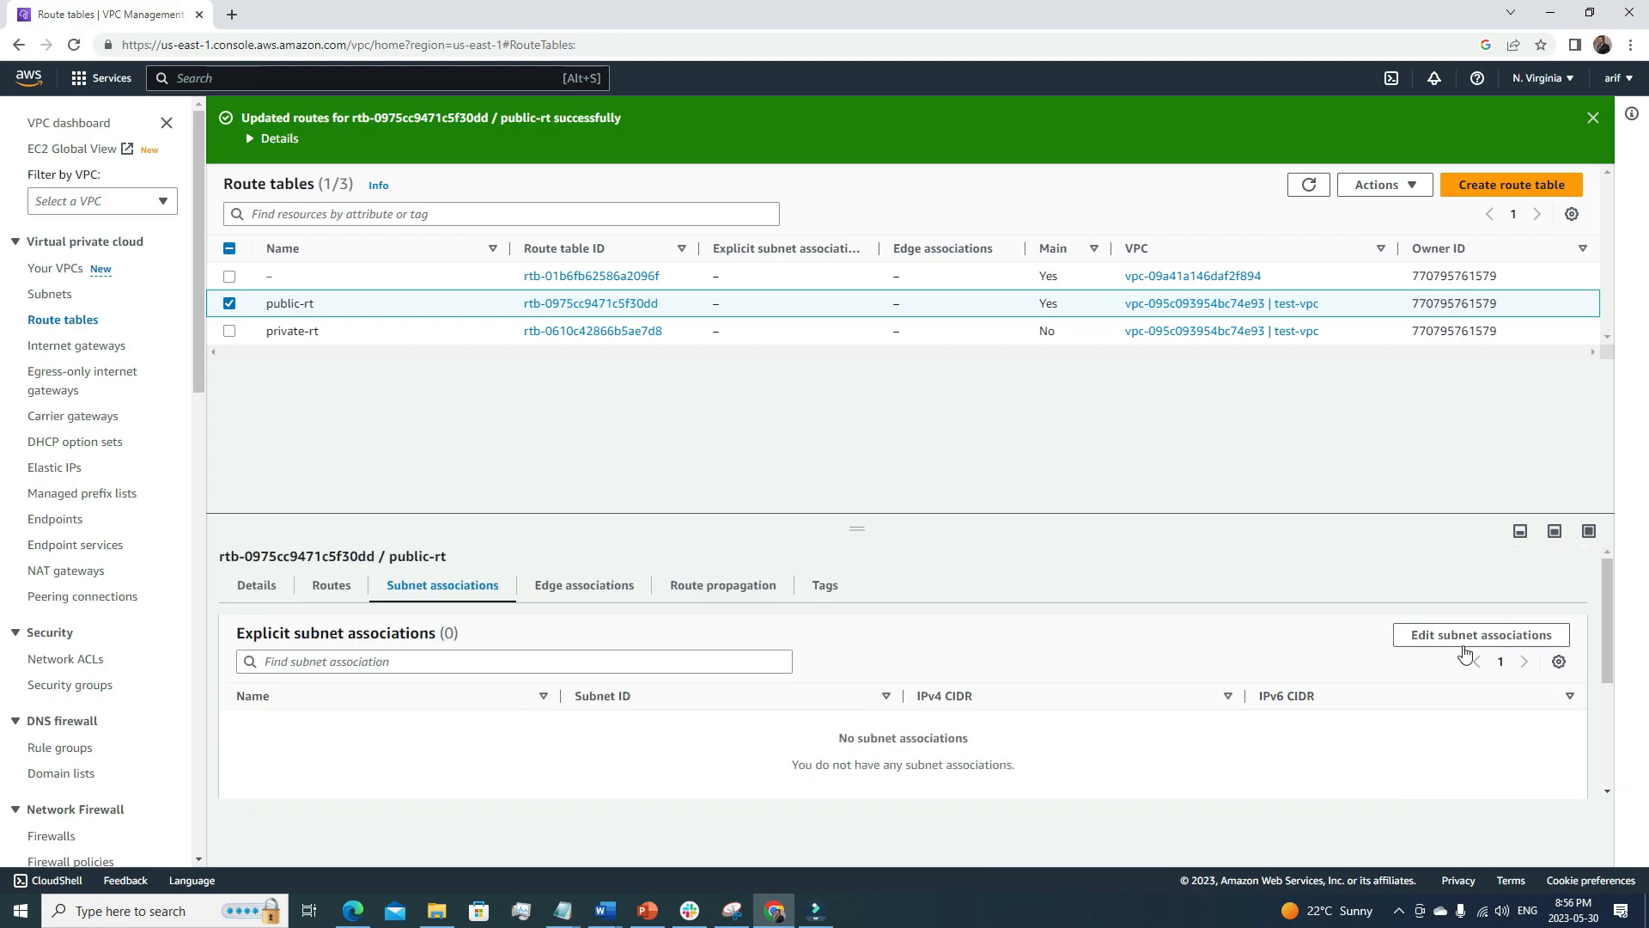
click(1465, 635)
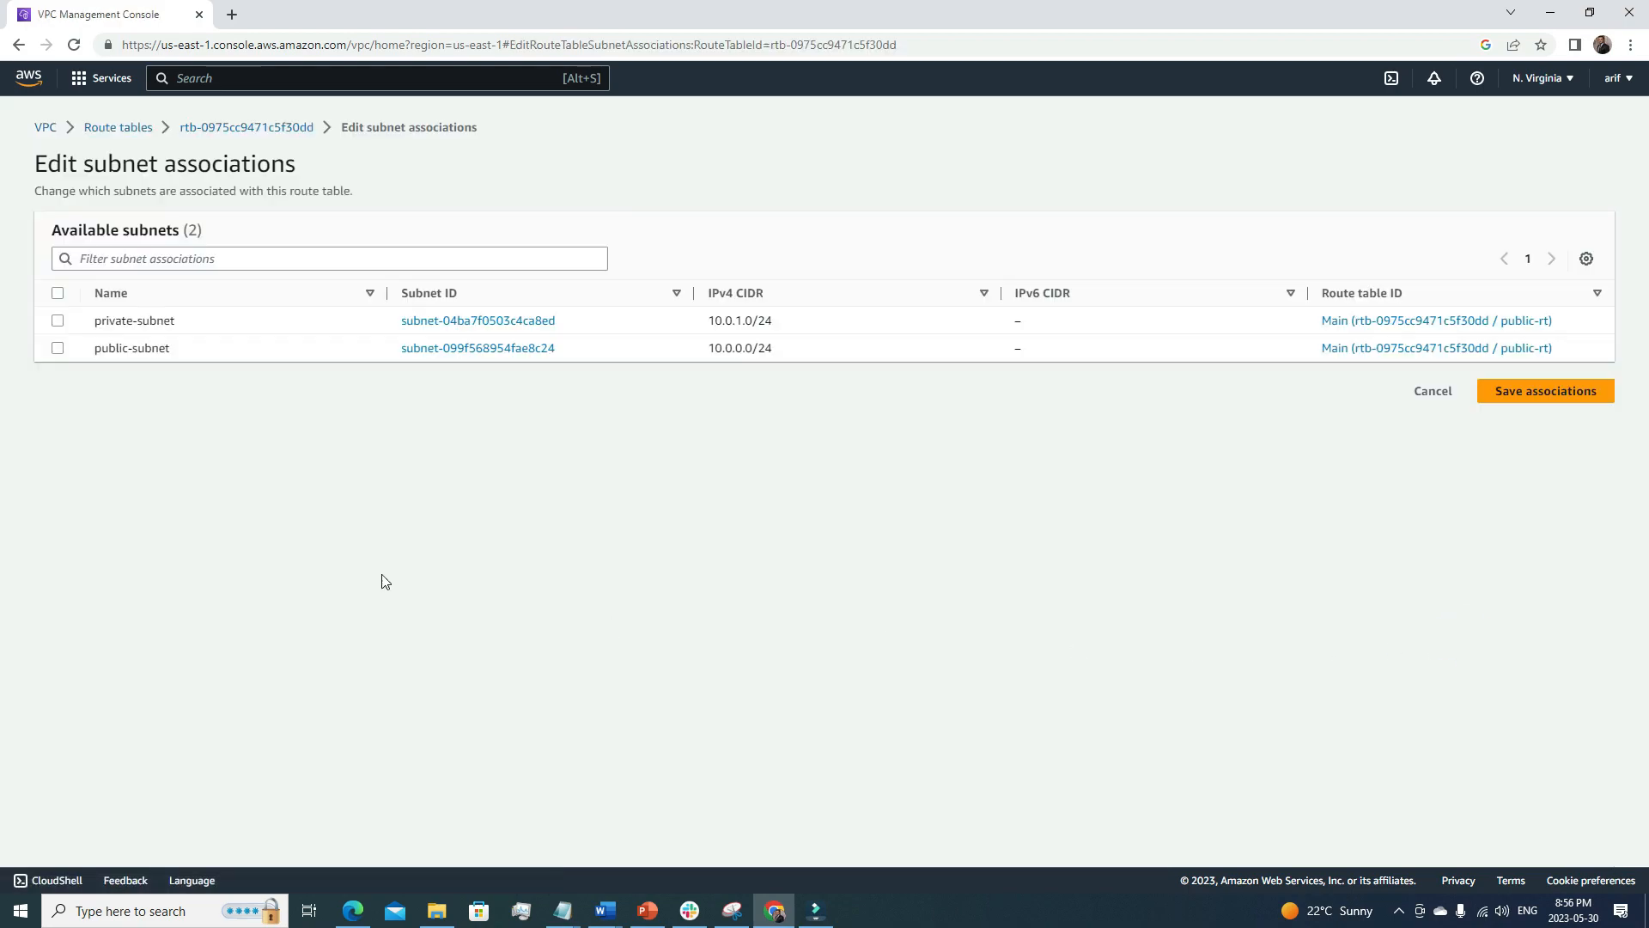
click(57, 348)
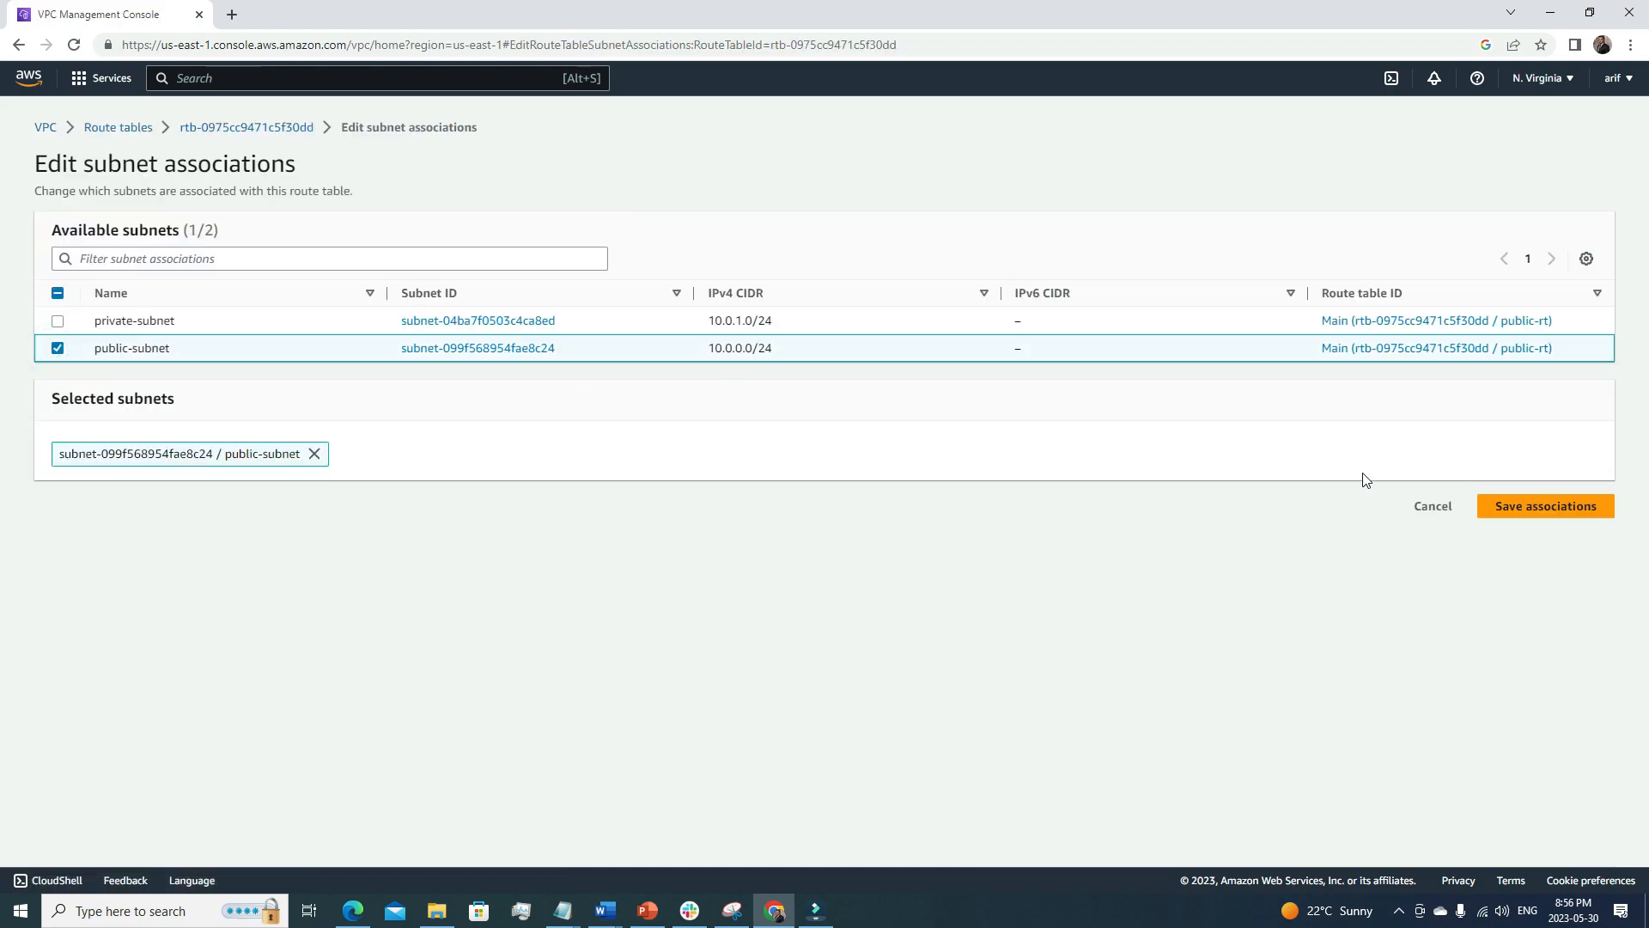
click(1535, 508)
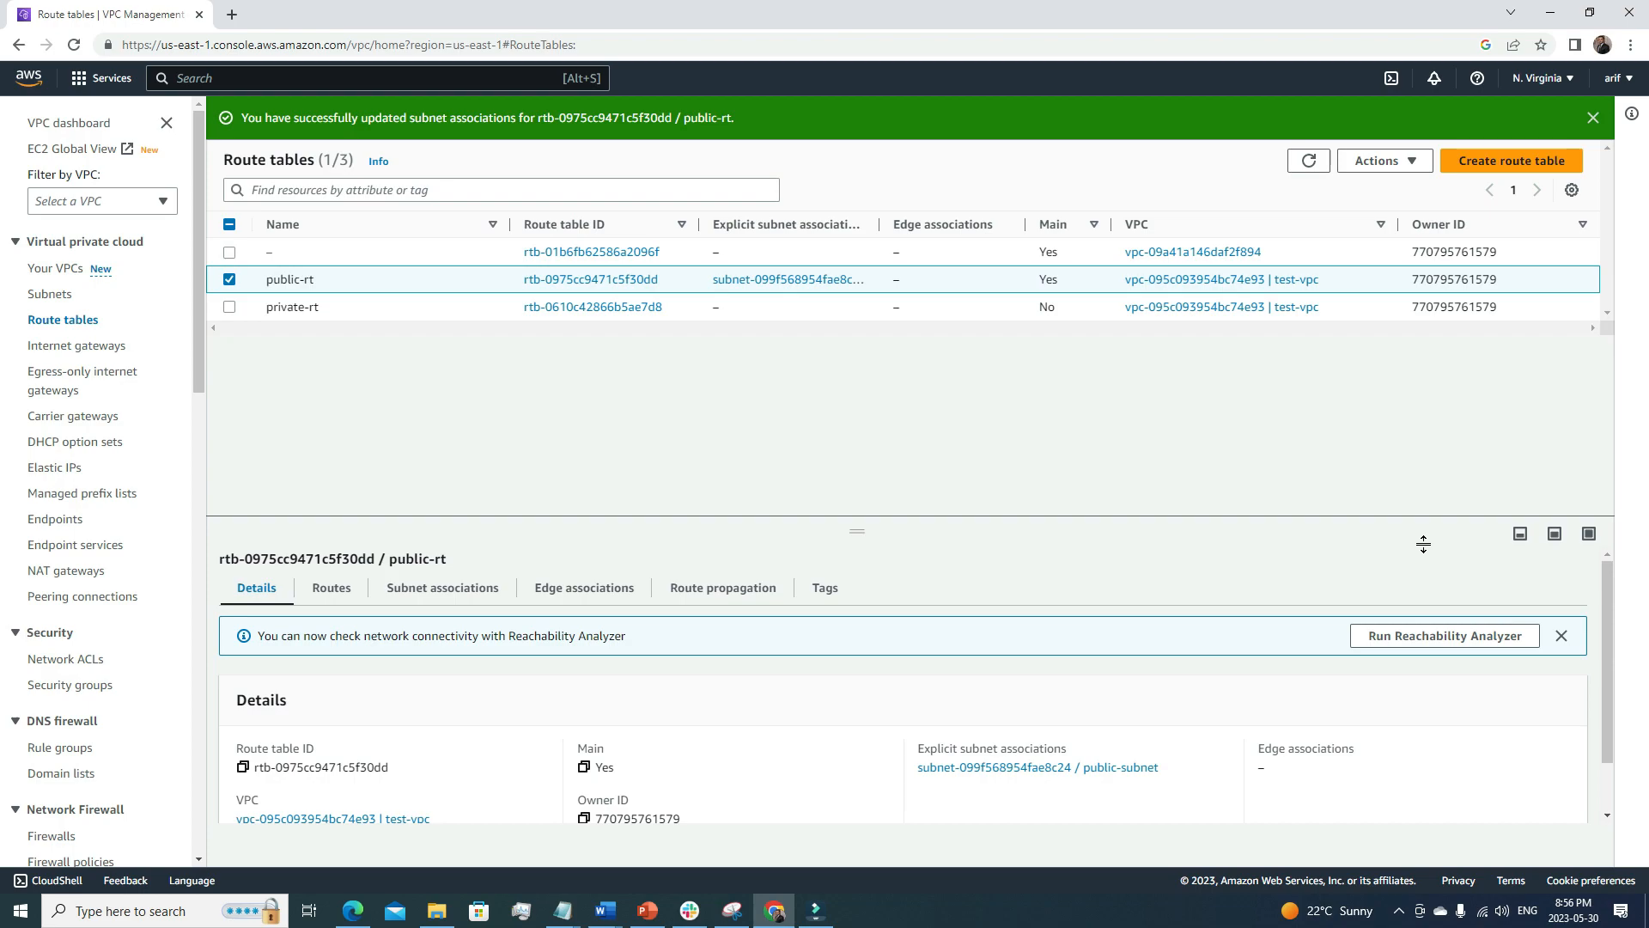
Select only the private-rt route table, explicitly associate private-subnet with it, and save the association.
click(230, 279)
click(229, 307)
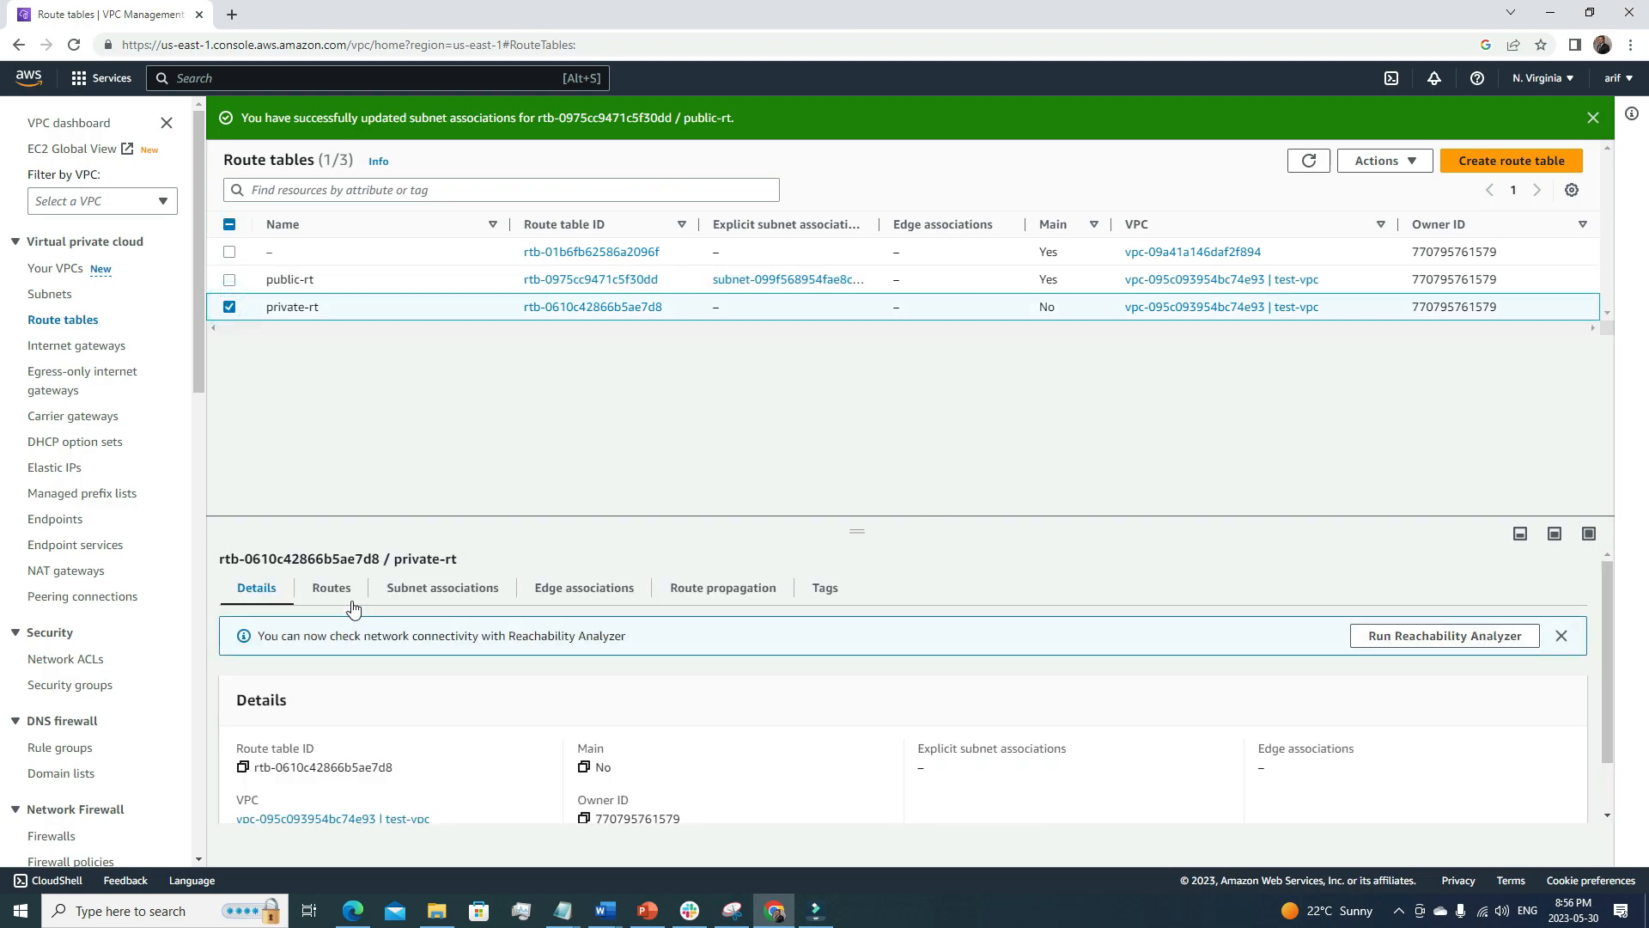
click(442, 588)
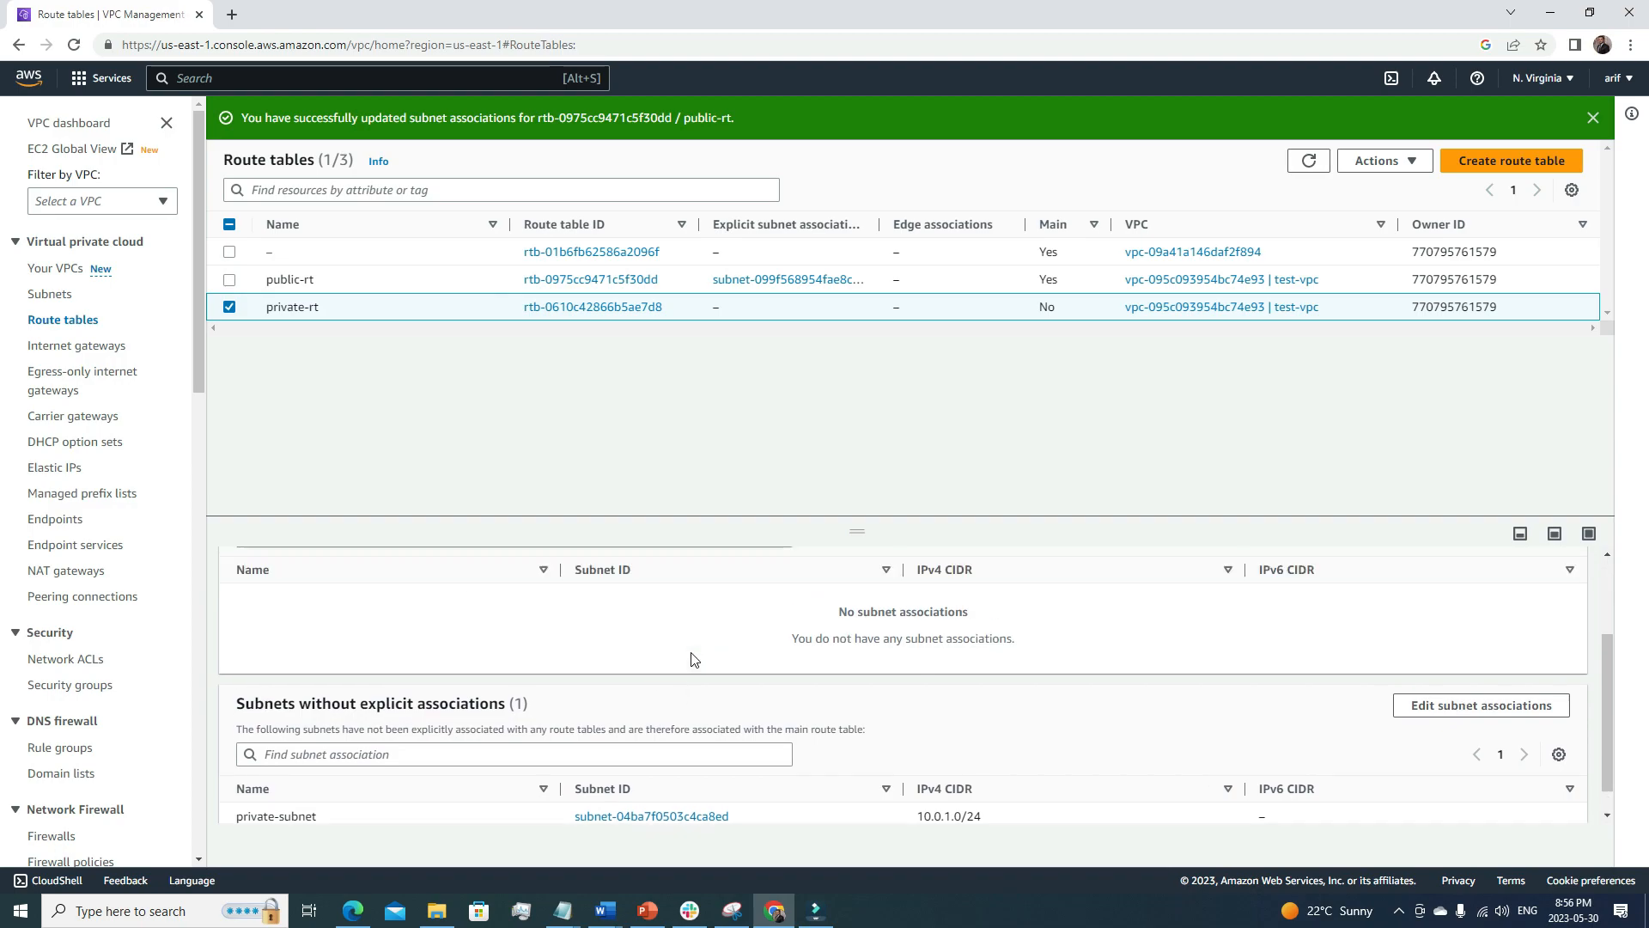
click(1511, 639)
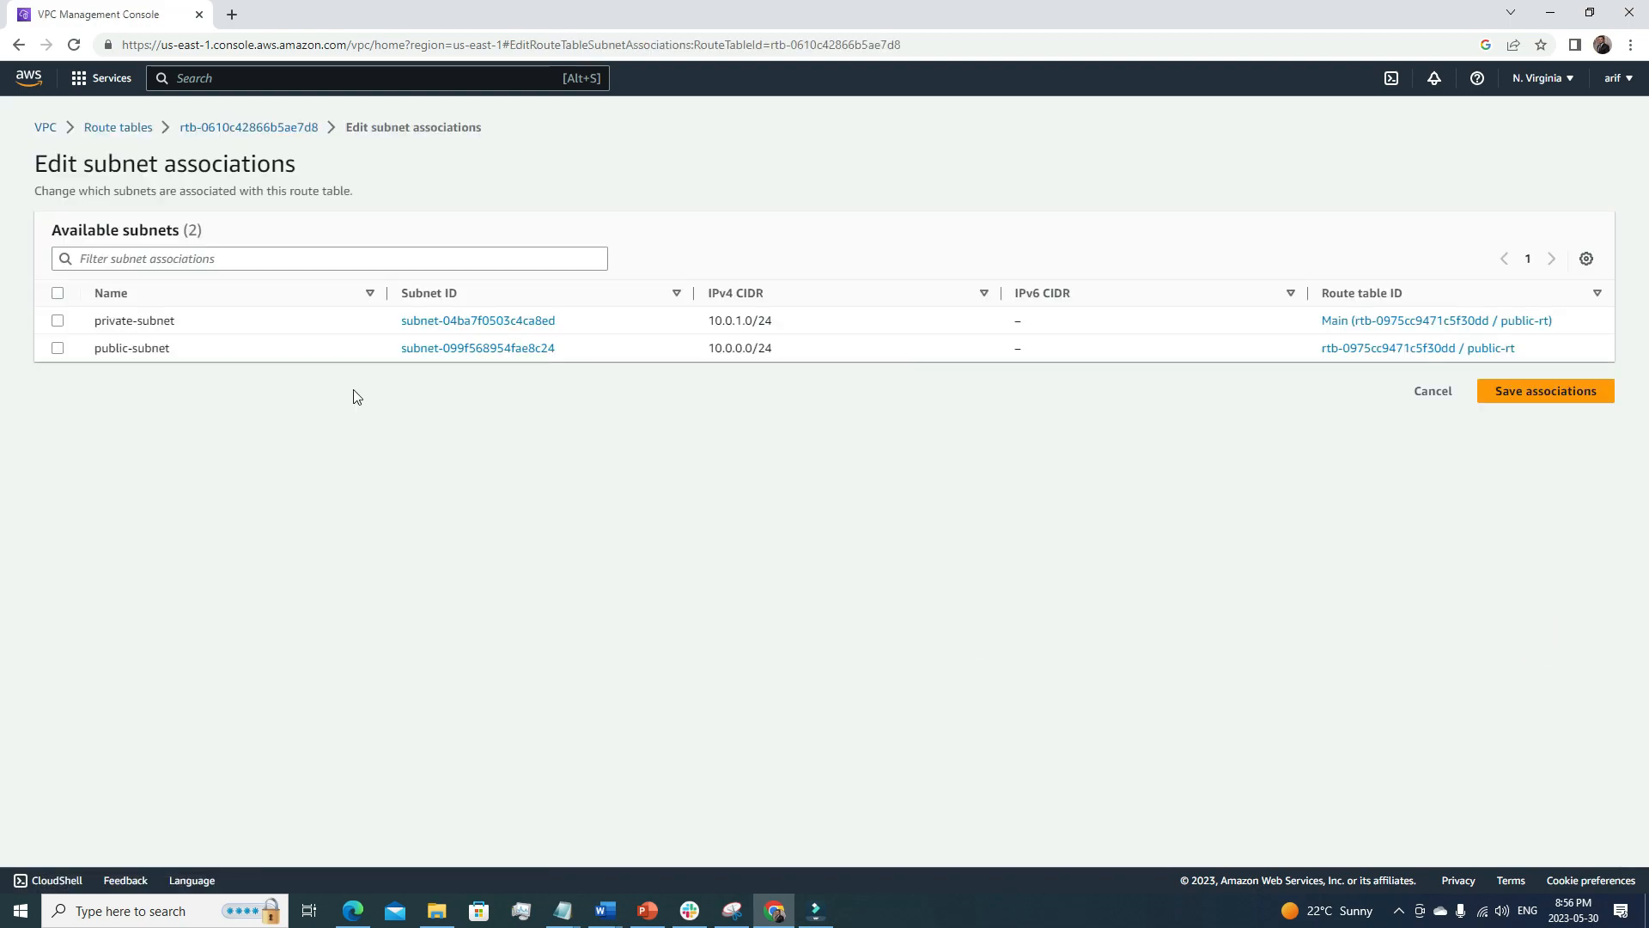
click(57, 320)
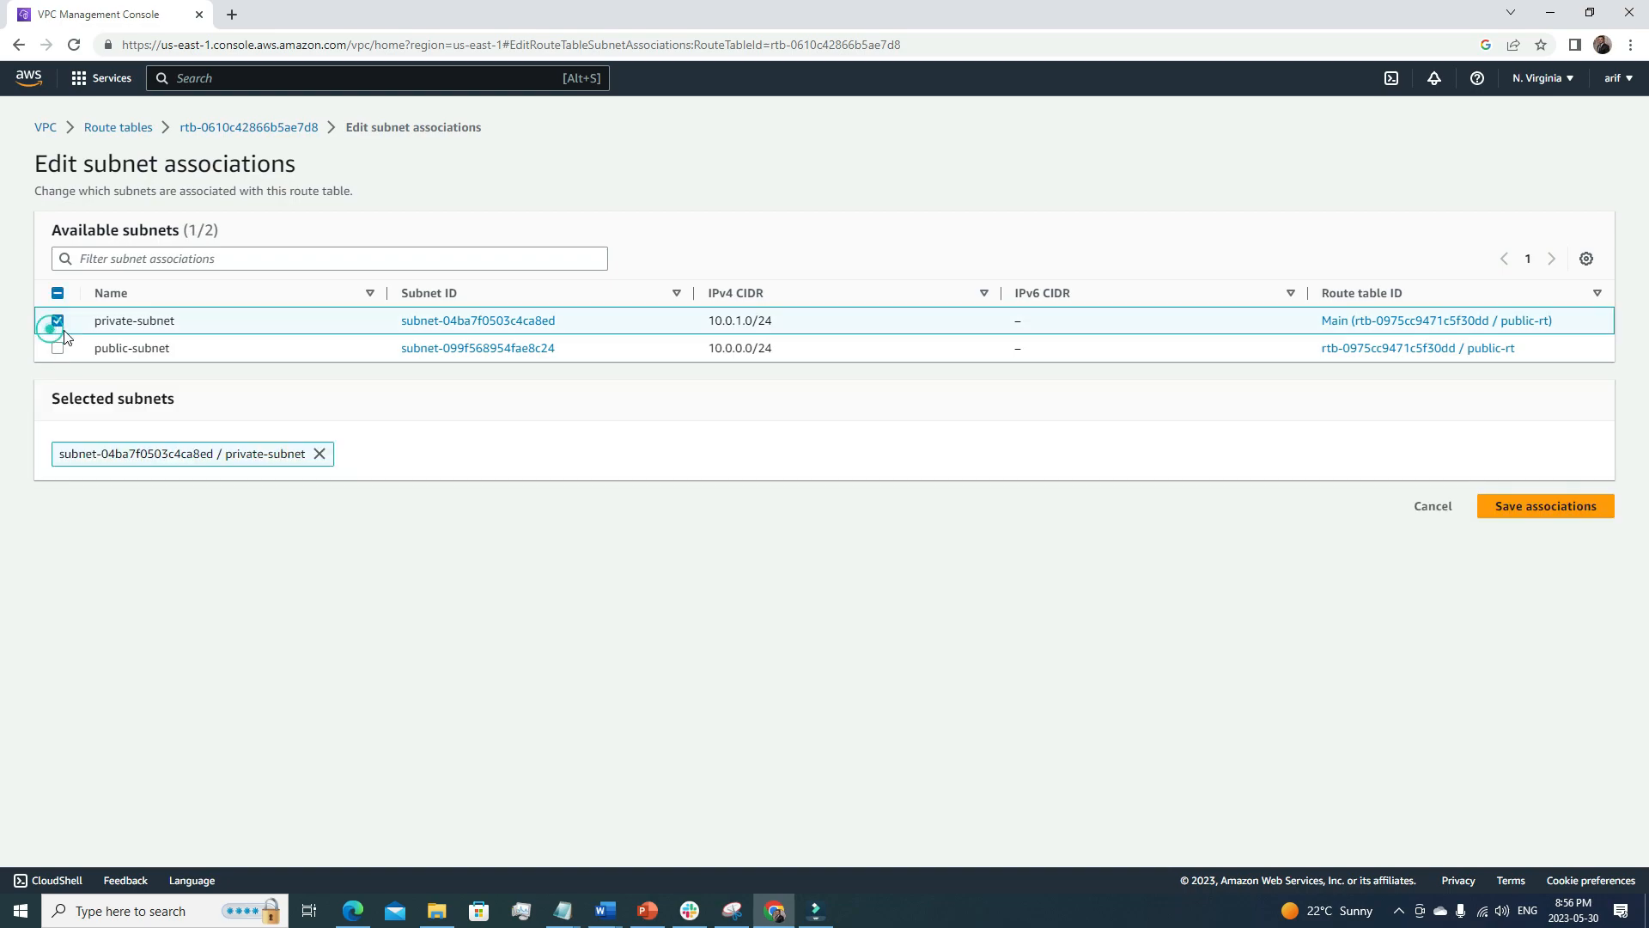
click(1520, 504)
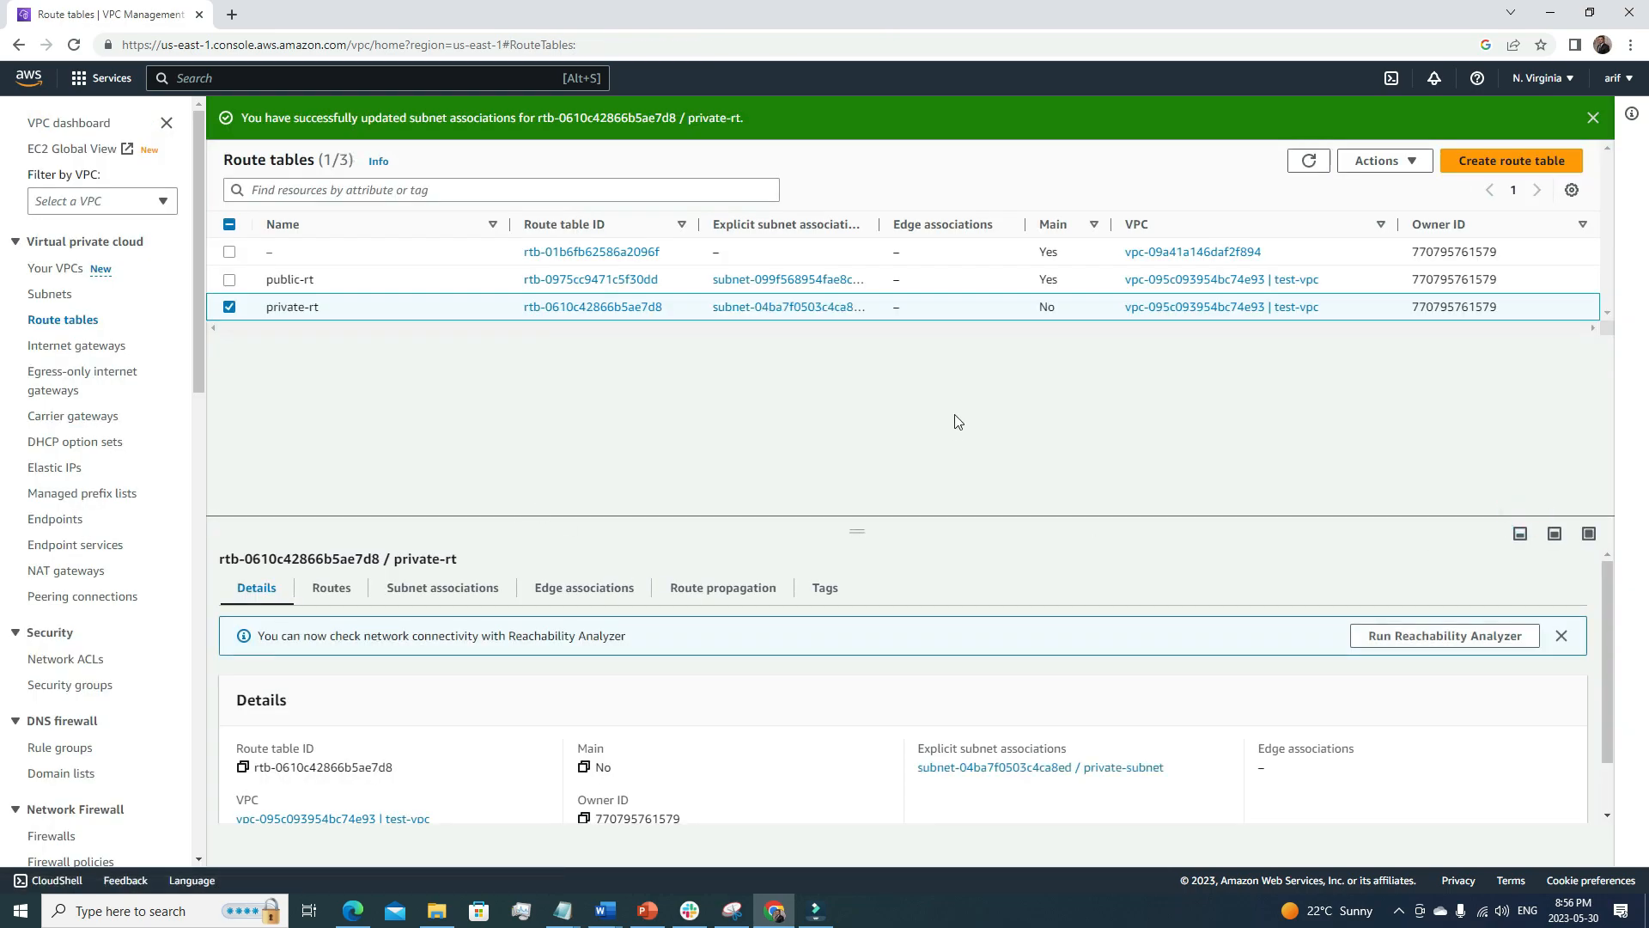